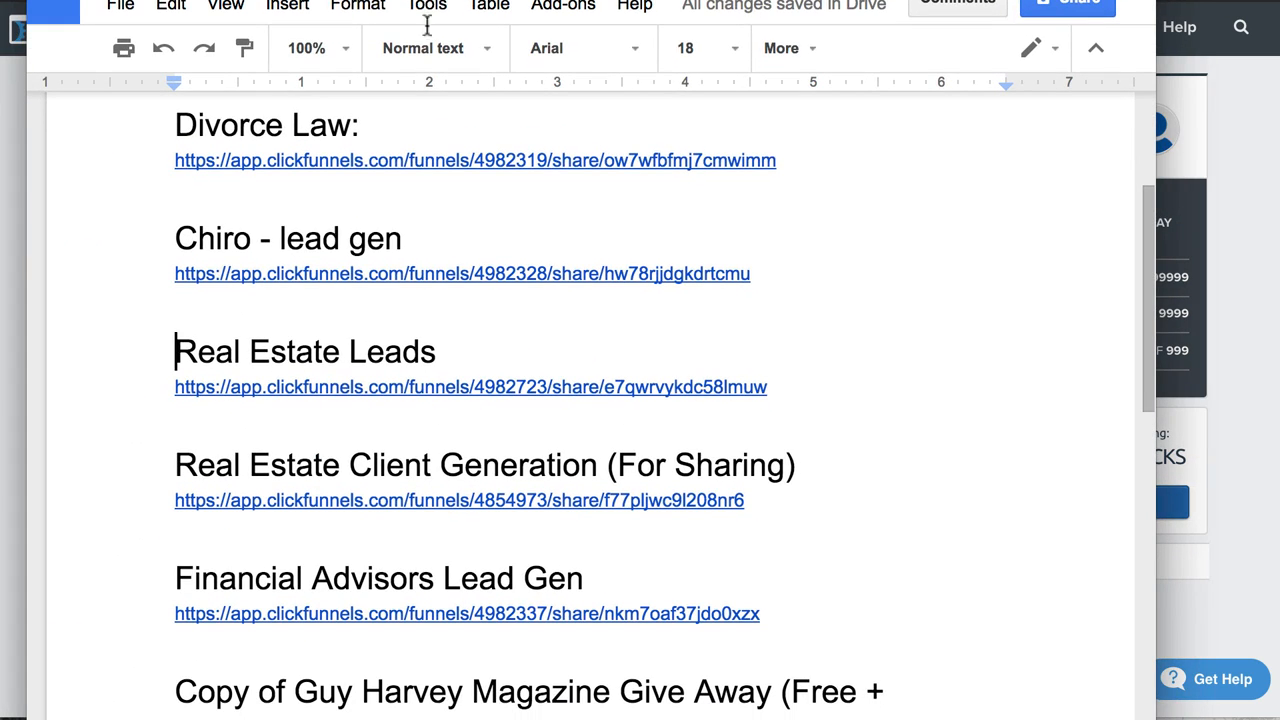
# Open the share link for Real Estate Client Generation (For Sharing) in an incognito window to clone the funnel into the account.
pyautogui.rightClick(390, 501)
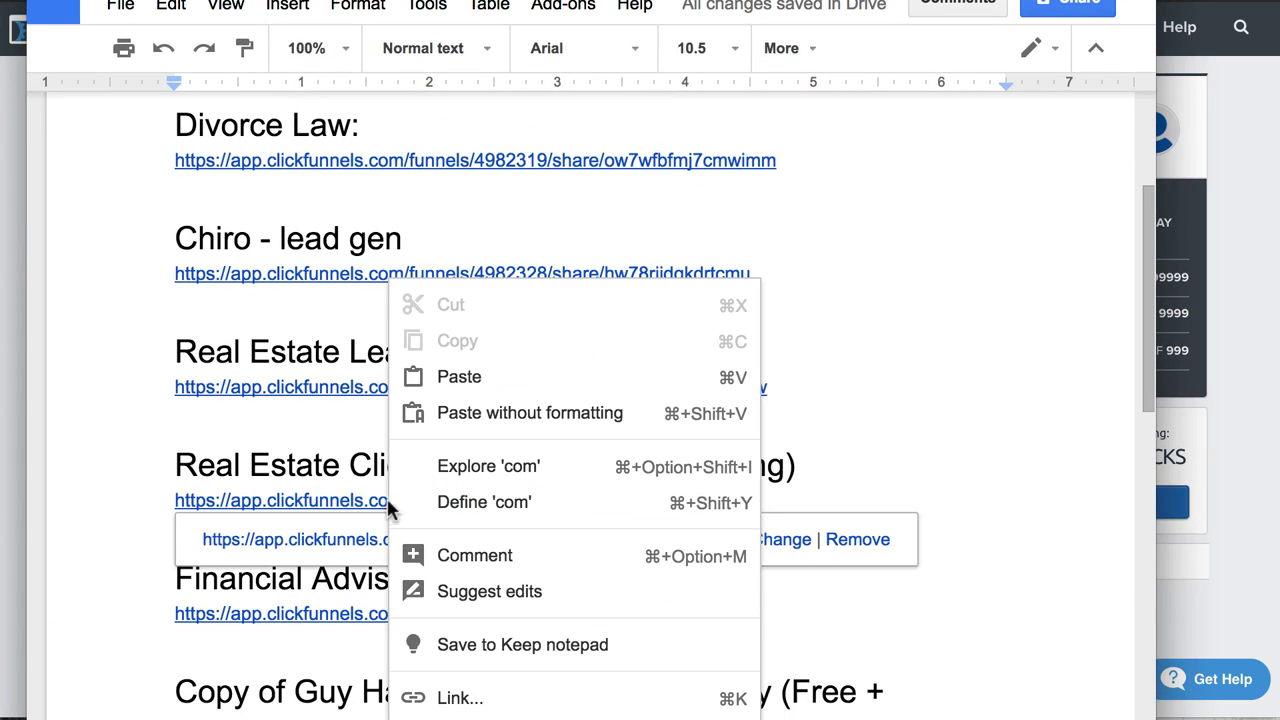
pyautogui.rightClick(318, 543)
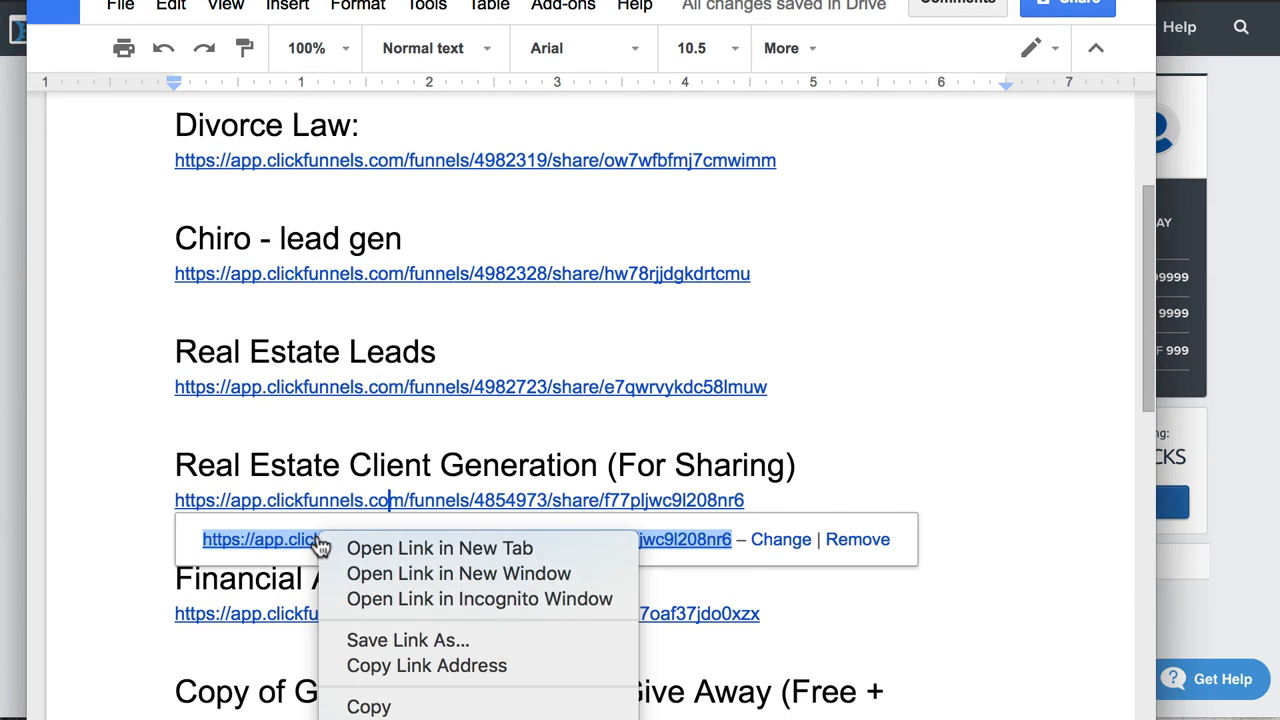
pyautogui.click(420, 605)
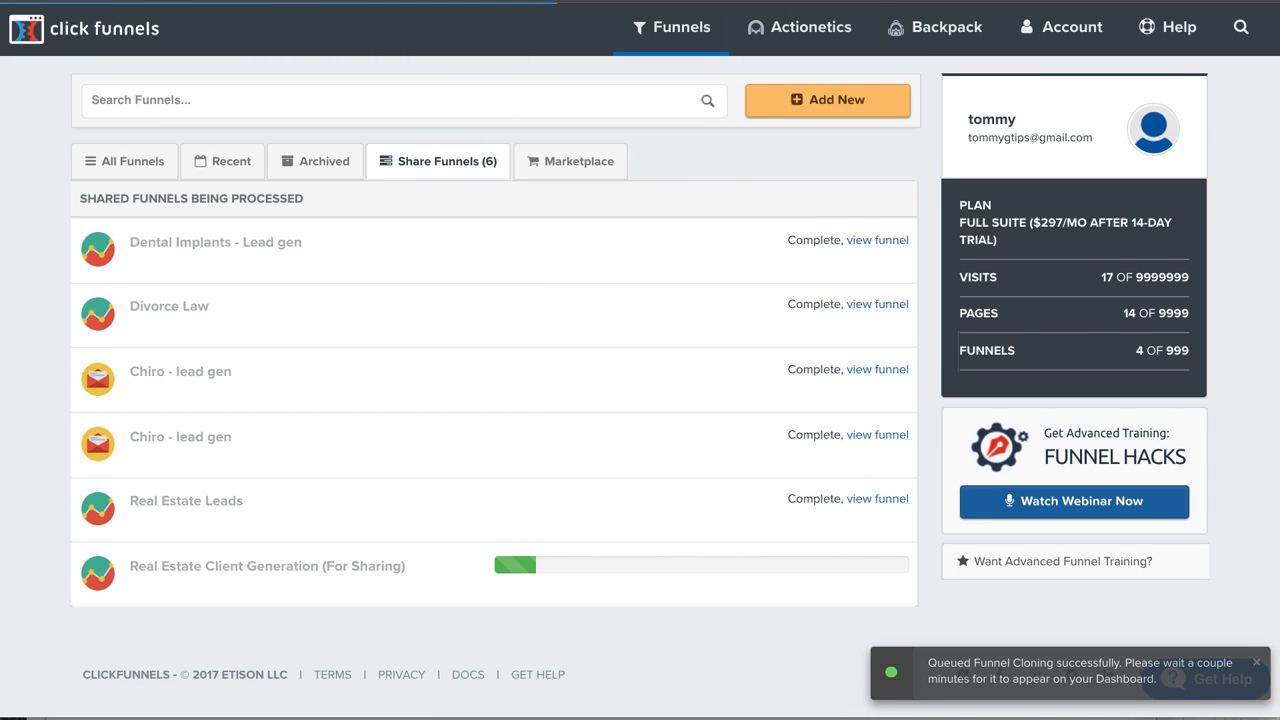
pyautogui.hotkey('ctrl', 'Left')
pyautogui.hotkey('ctrl', 'Right')
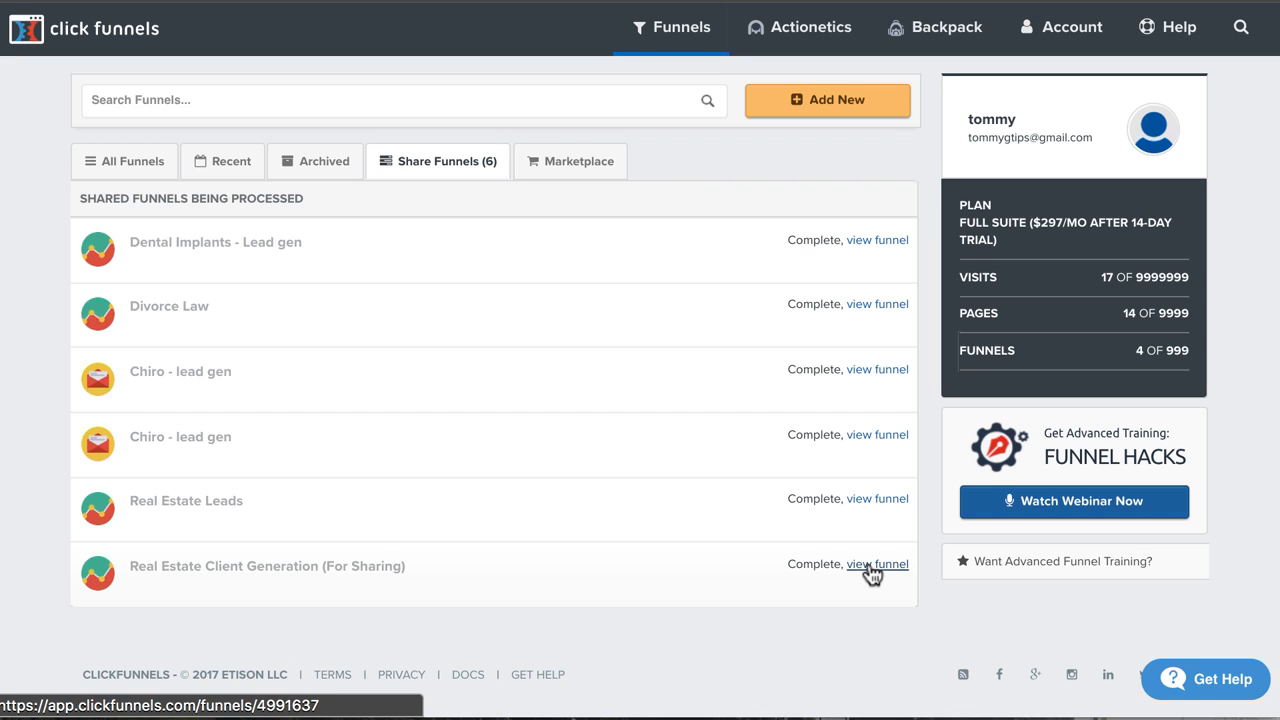
# View the cloned Real Estate Client Generation funnel and open its Optin page in the page editor in a new browser tab.
pyautogui.click(871, 566)
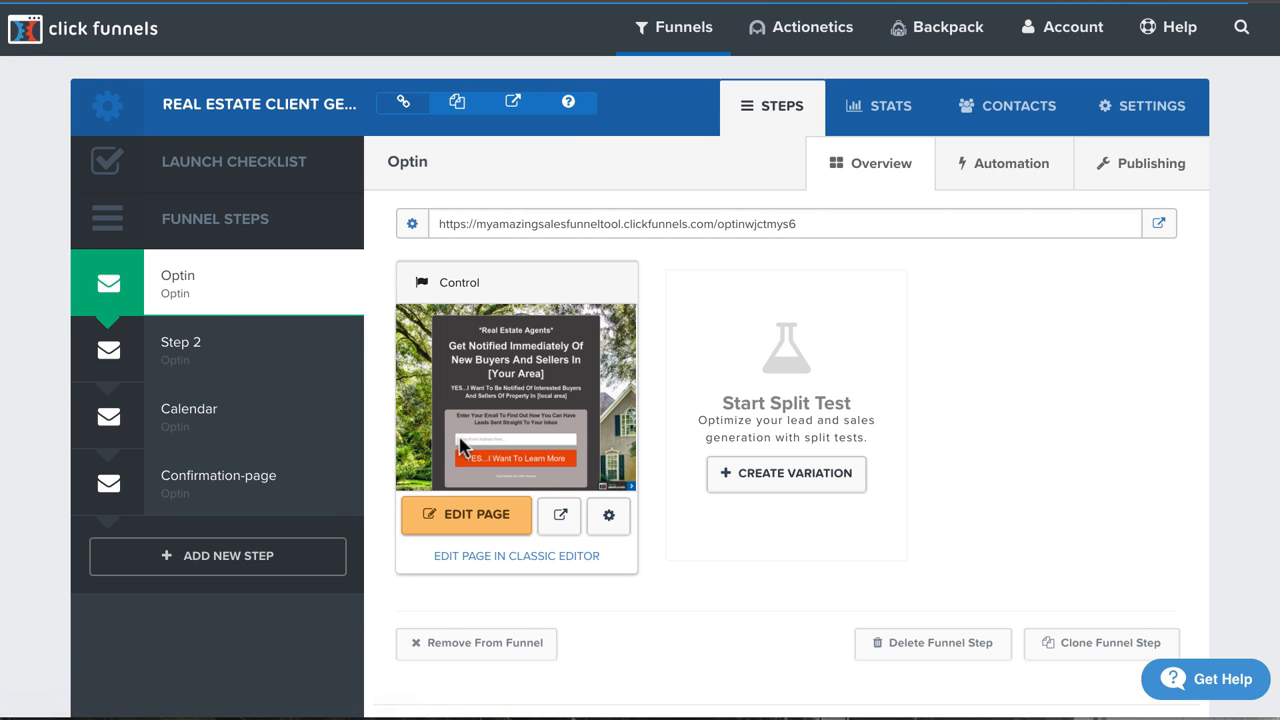
pyautogui.rightClick(436, 508)
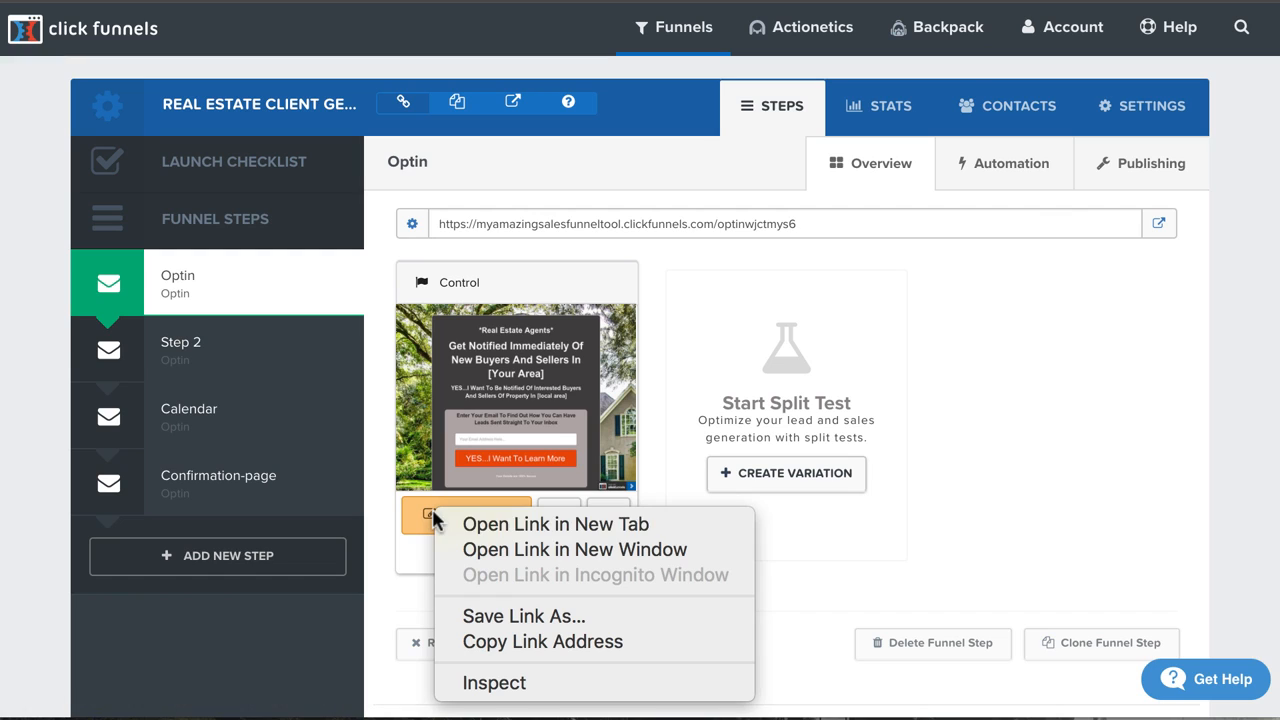
pyautogui.click(450, 518)
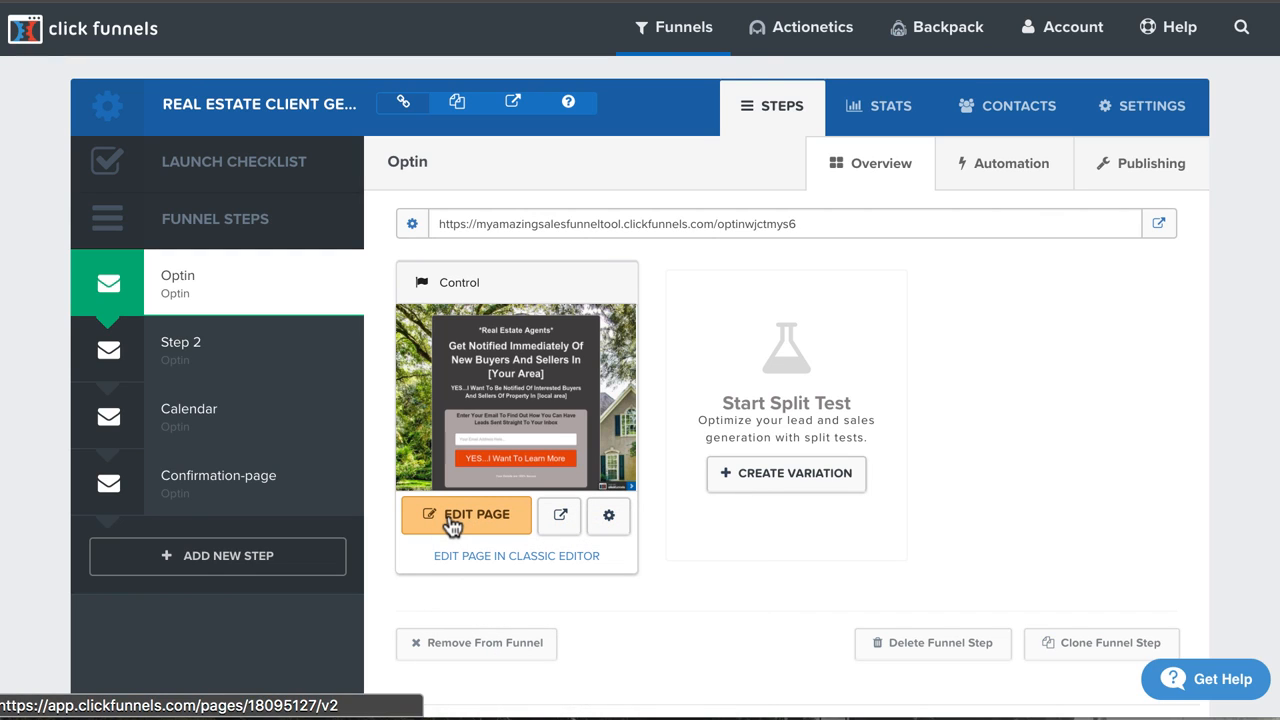
pyautogui.hotkey('ctrl', 'Tab')
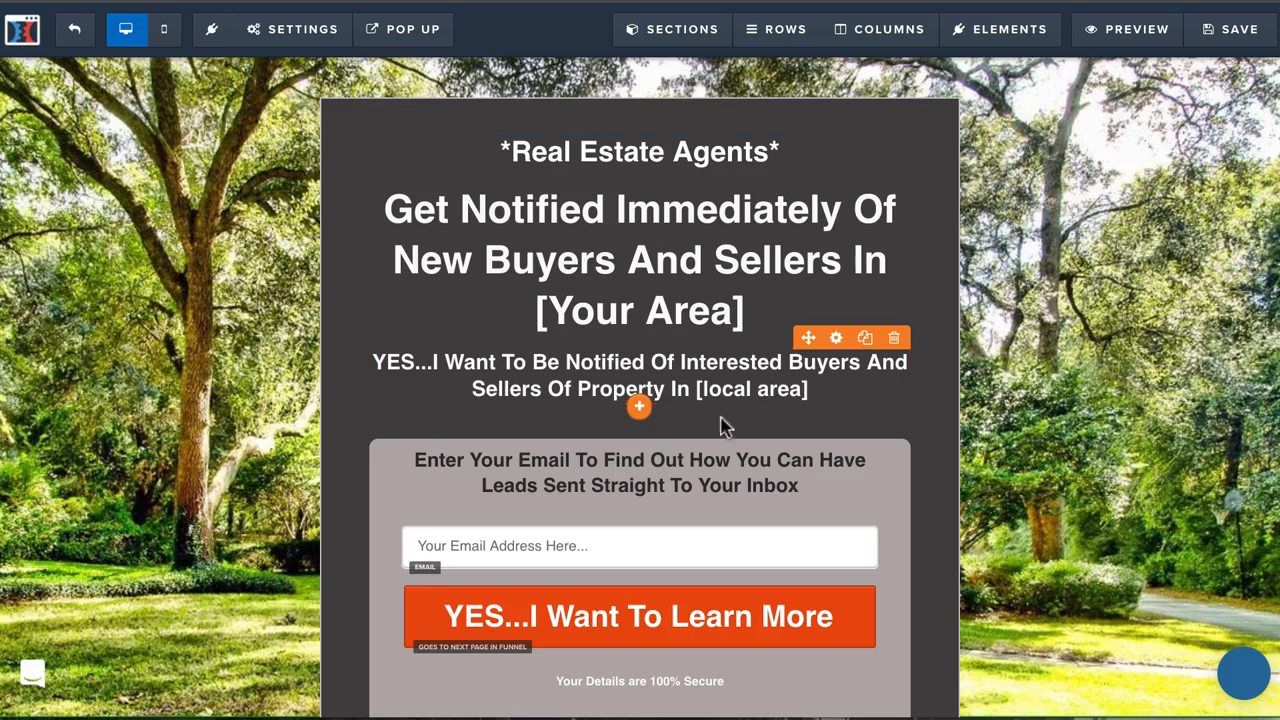
# Examine the Optin page's headline, subheadline, email form and call-to-action button down to the footer.
pyautogui.scroll(-3, 604, 473)
pyautogui.scroll(3, 604, 473)
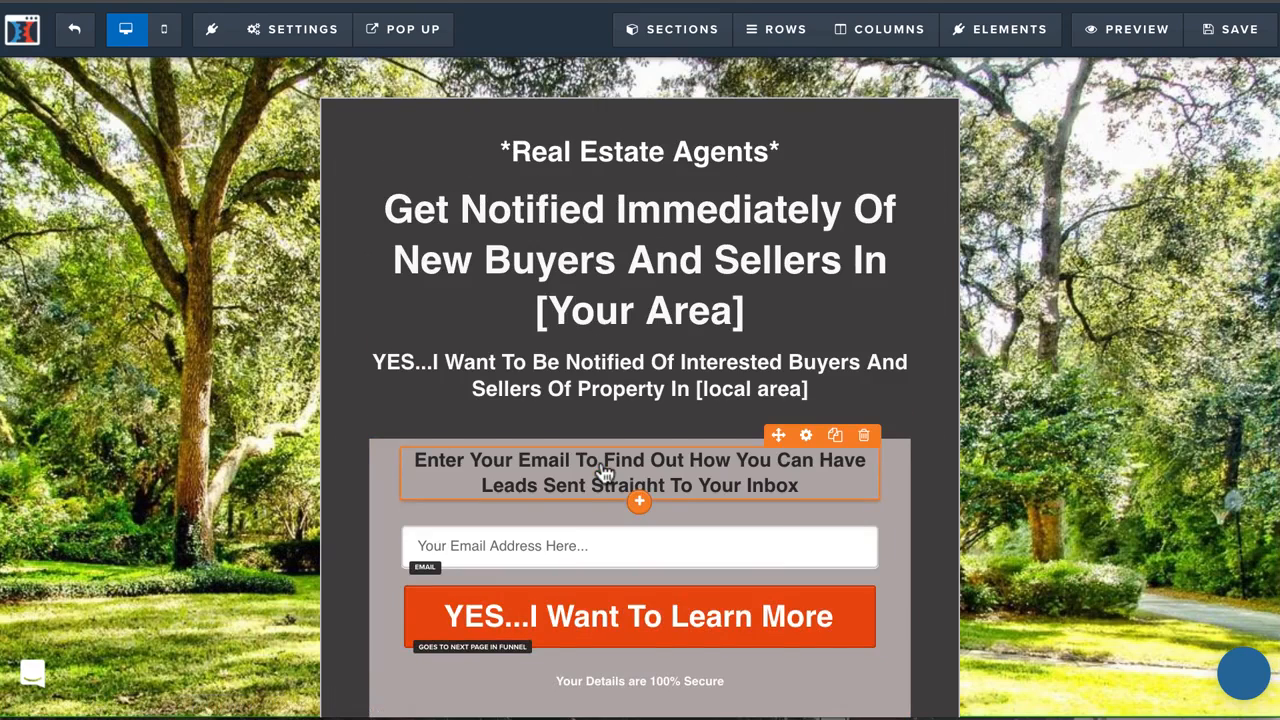
pyautogui.scroll(-3, 604, 473)
pyautogui.scroll(3, 604, 473)
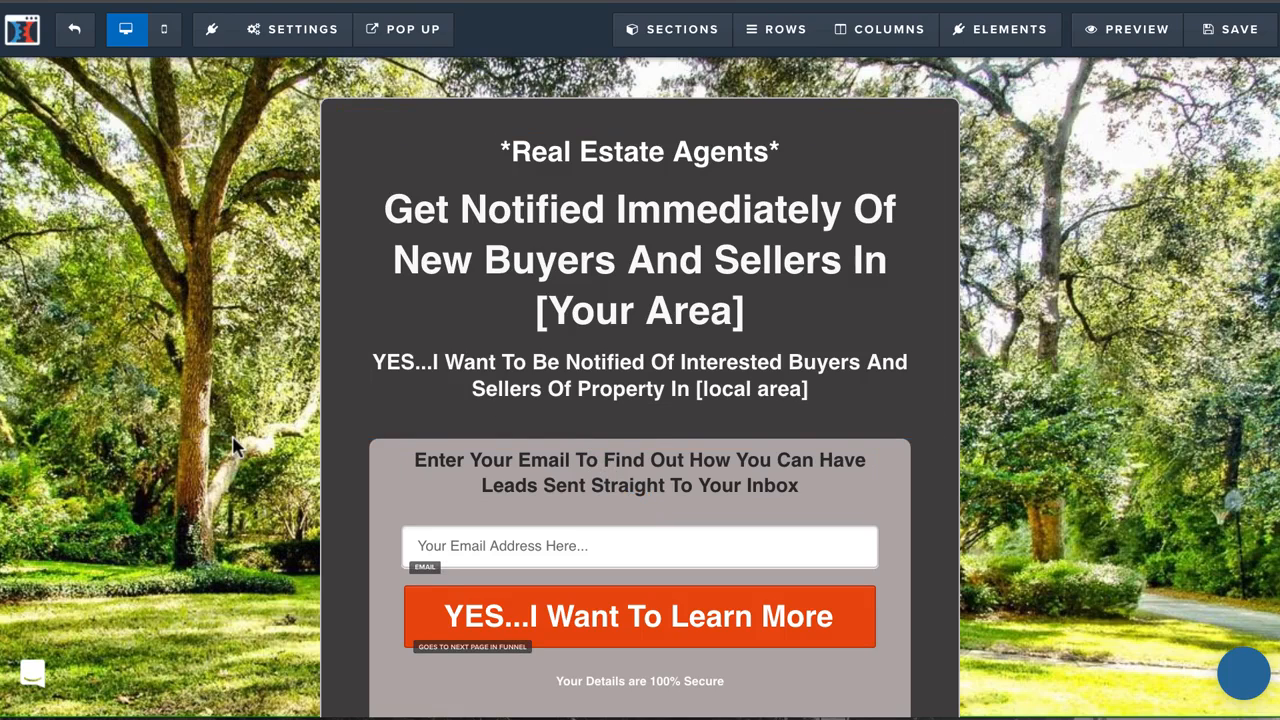
pyautogui.scroll(-3, 233, 447)
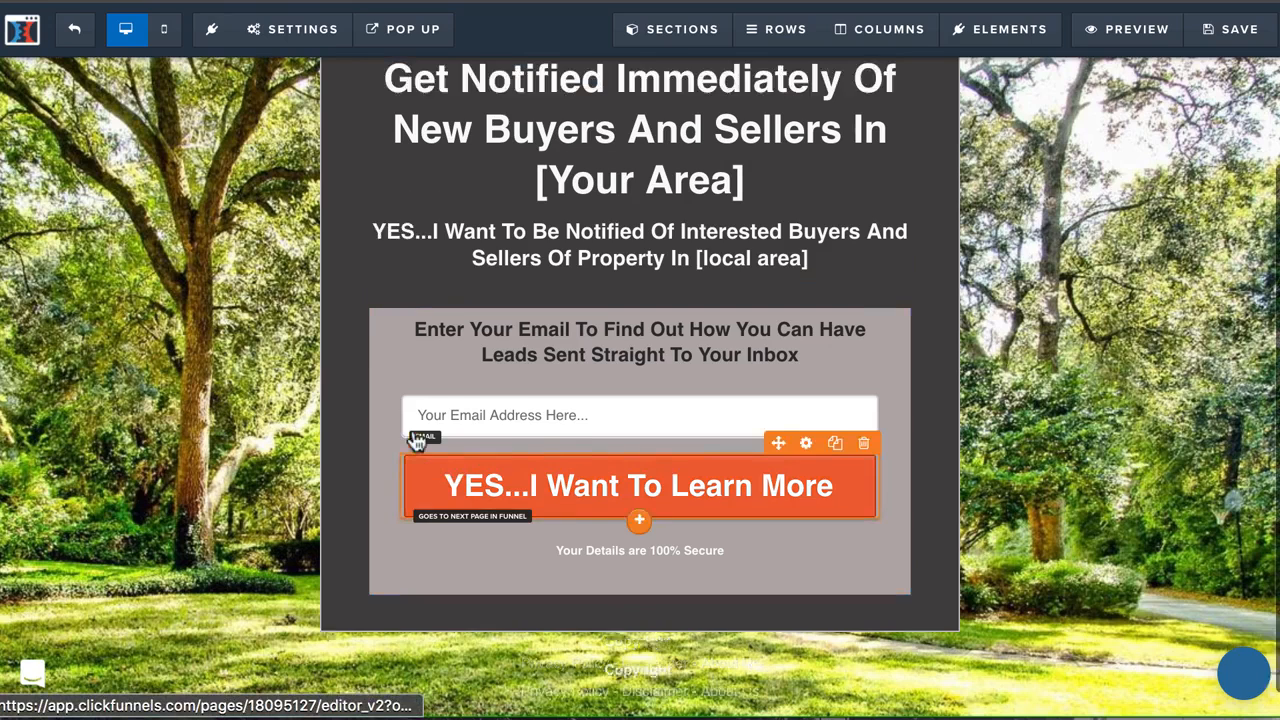
pyautogui.scroll(3, 417, 443)
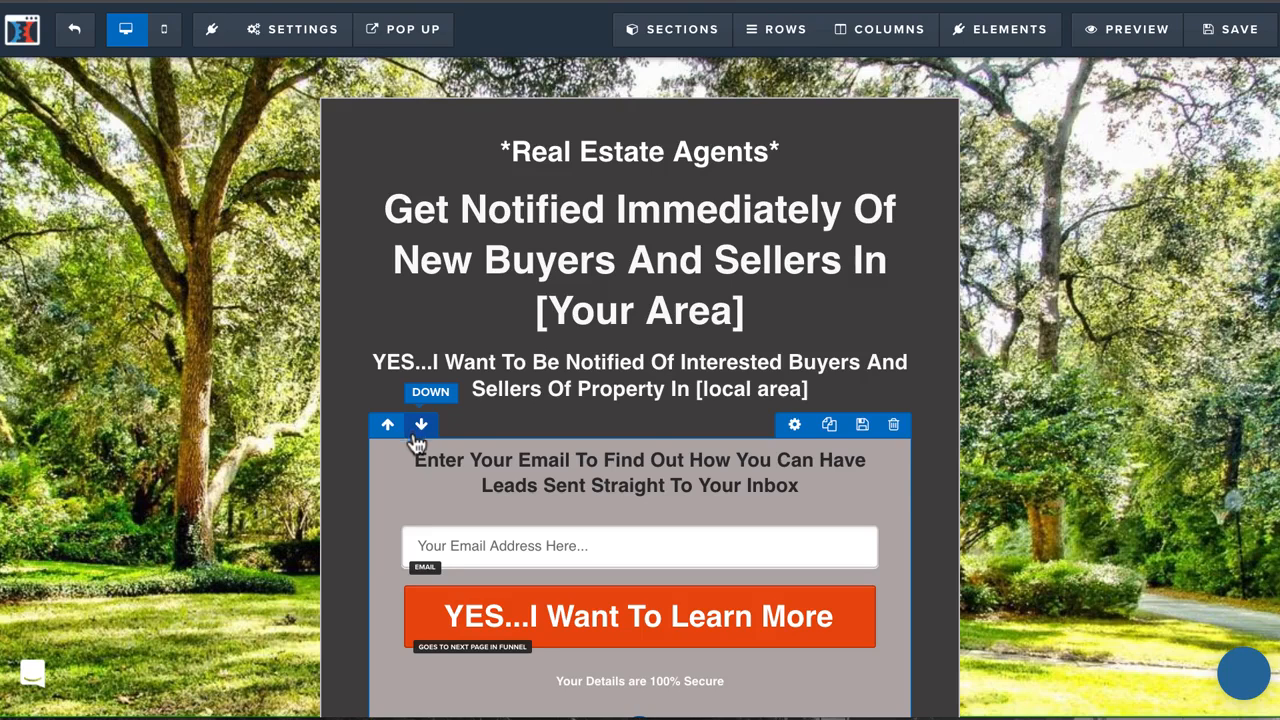
pyautogui.scroll(-2, 738, 364)
pyautogui.scroll(2, 737, 364)
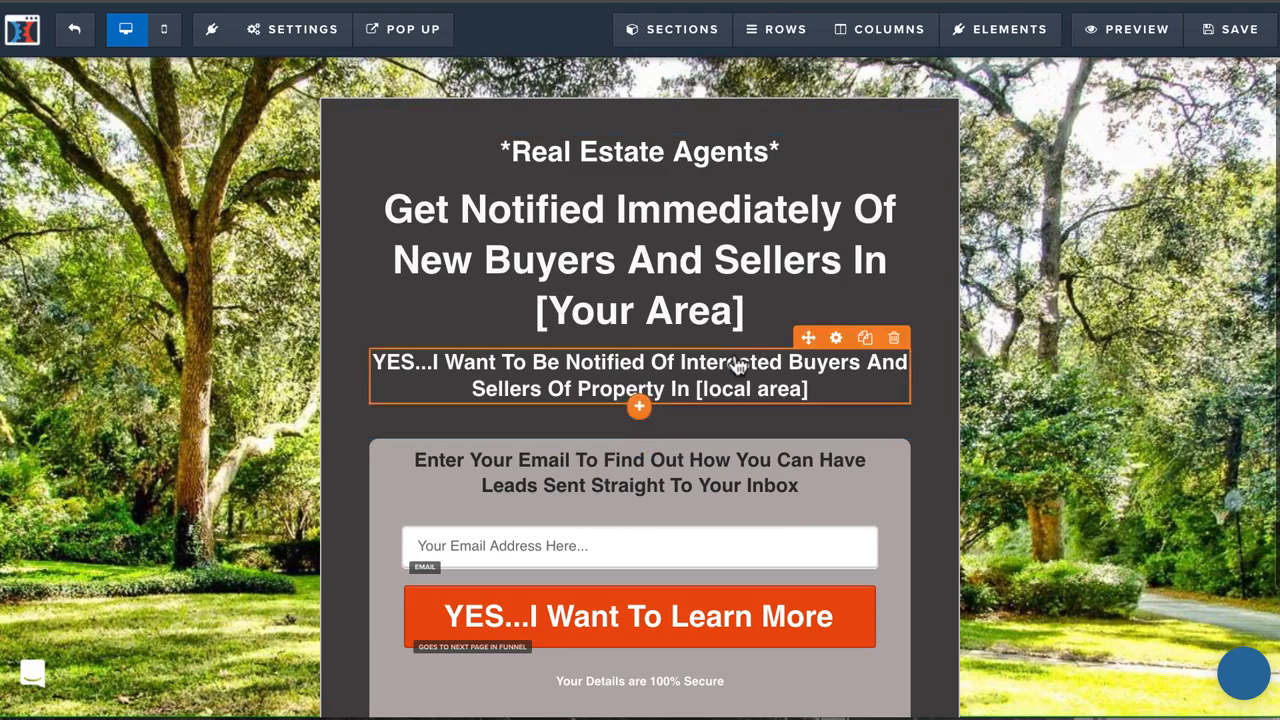
# Replace the [Your Area] placeholder in the main headline with "New Orleans".
pyautogui.tripleClick(640, 315)
pyautogui.click(640, 315)
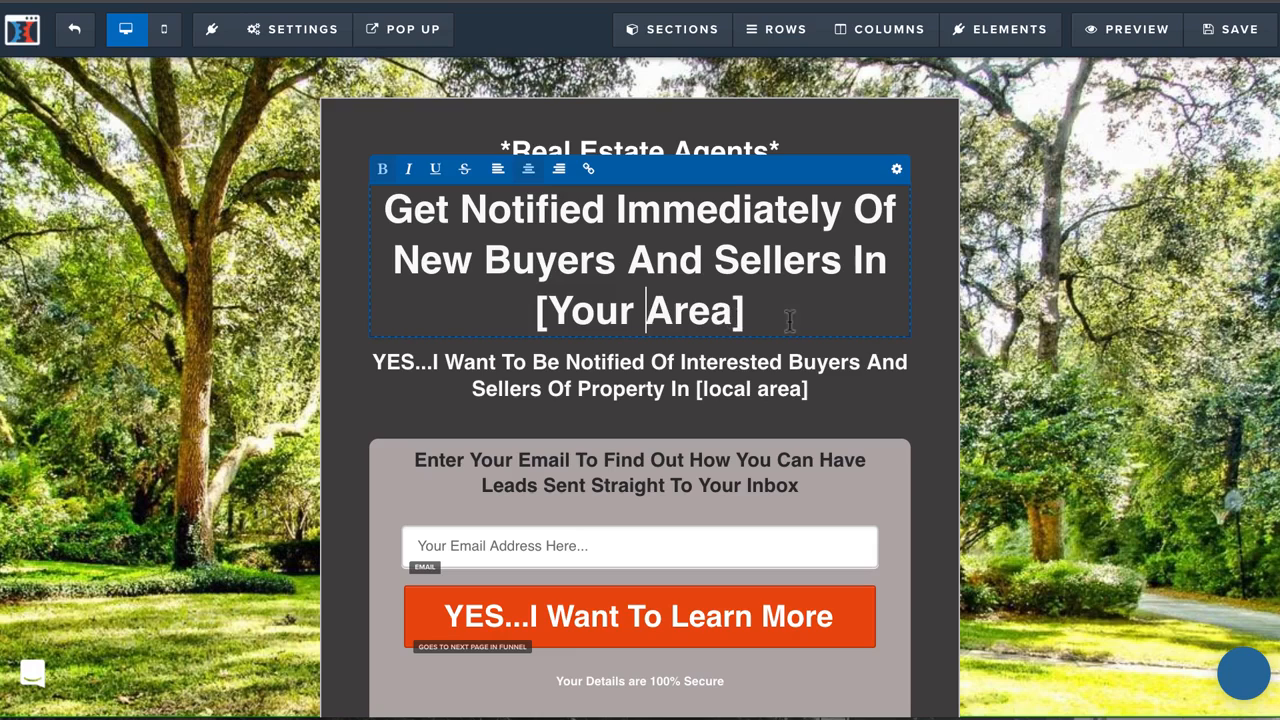
pyautogui.moveTo(787, 318); pyautogui.dragTo(484, 318)
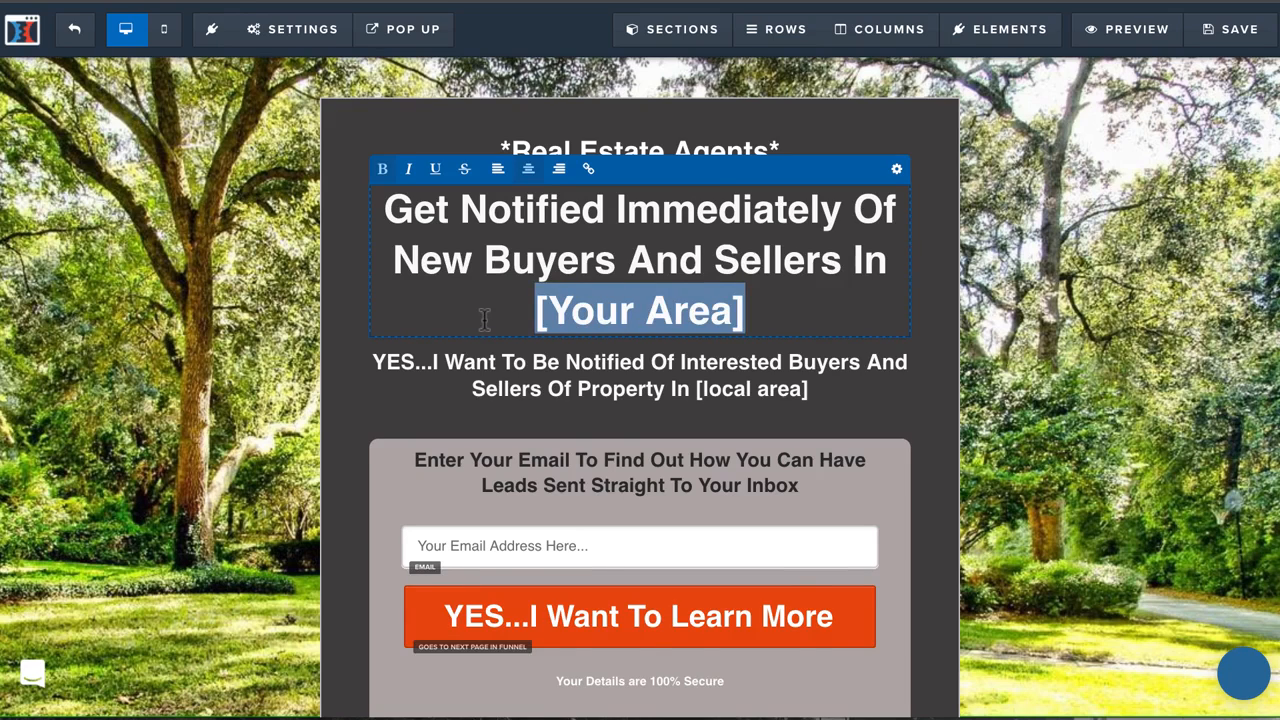
pyautogui.write('New Orleans')
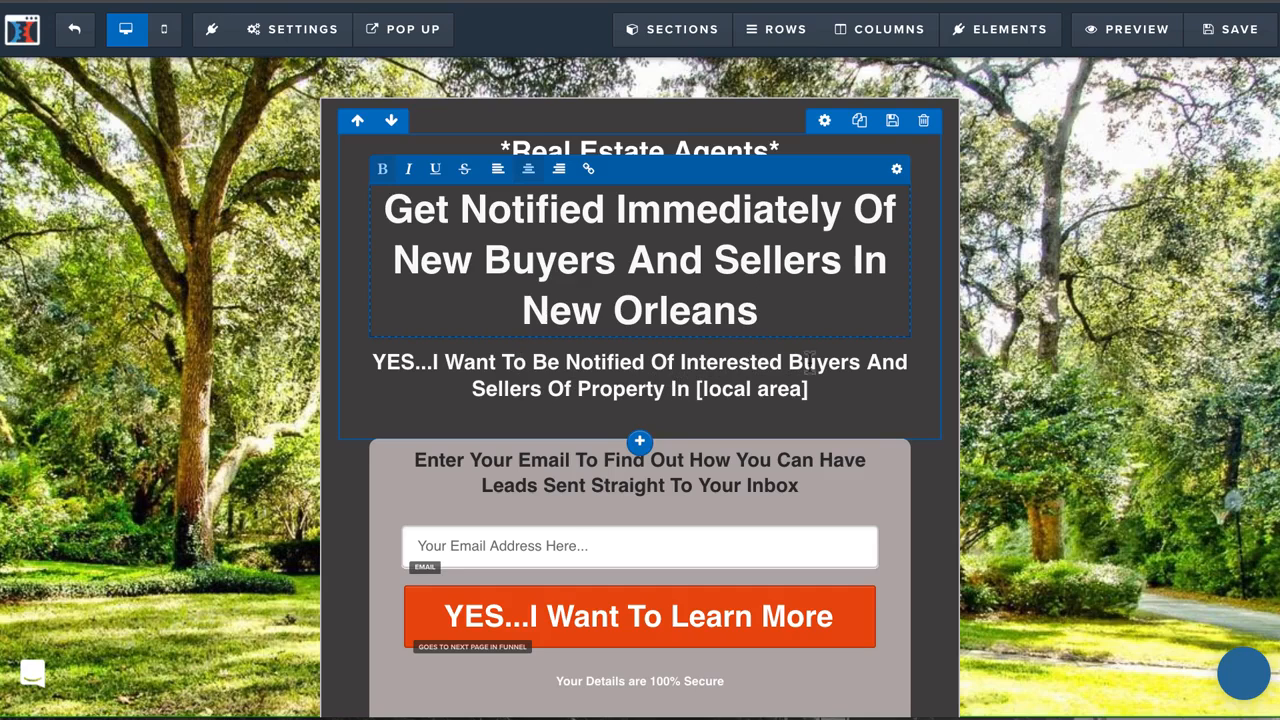
# Replace [local area] in the subheadline with "New Orleans." and end the main headline with a period.
pyautogui.click(678, 391)
pyautogui.click(697, 391)
pyautogui.moveTo(697, 391); pyautogui.dragTo(808, 391)
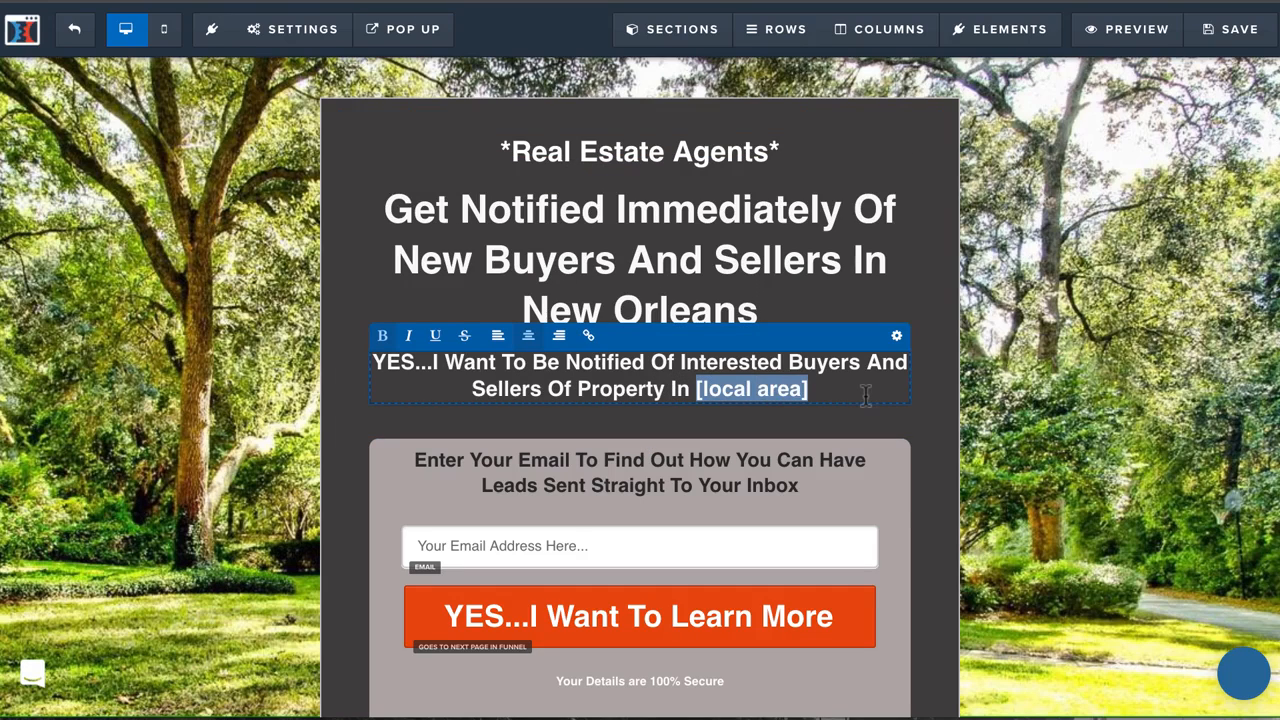
pyautogui.write('New Orleans')
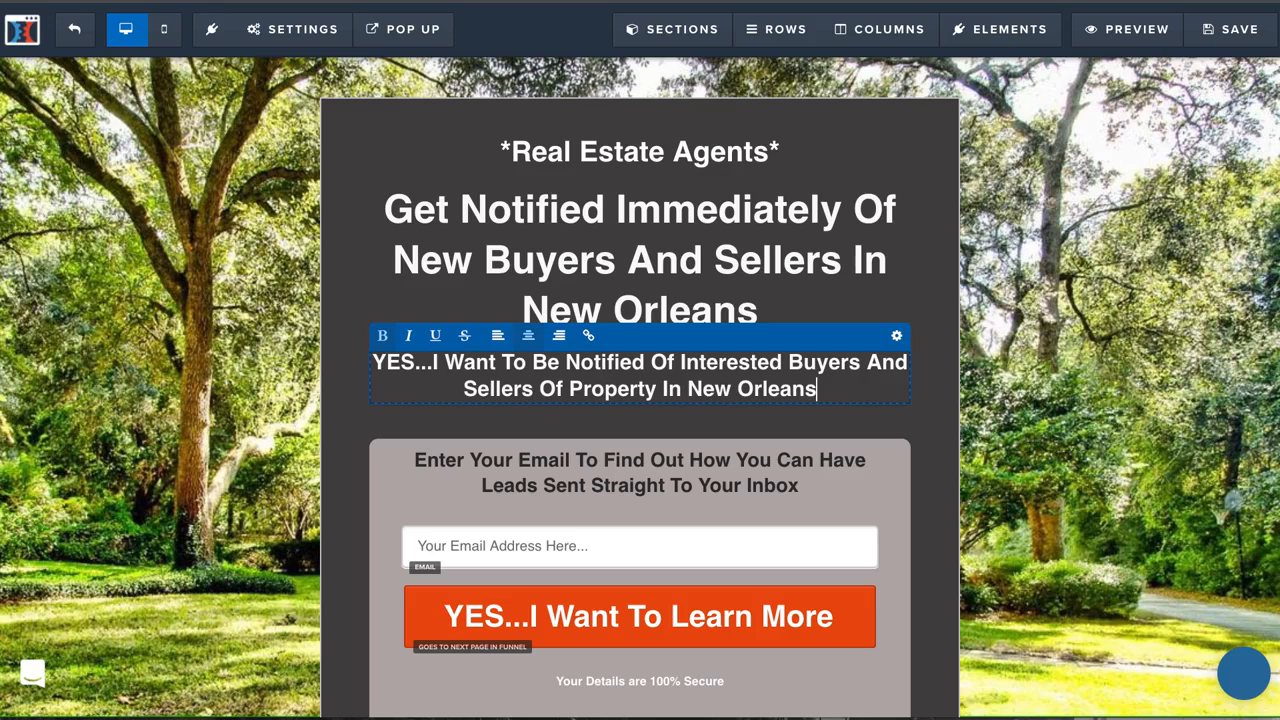
pyautogui.write('.')
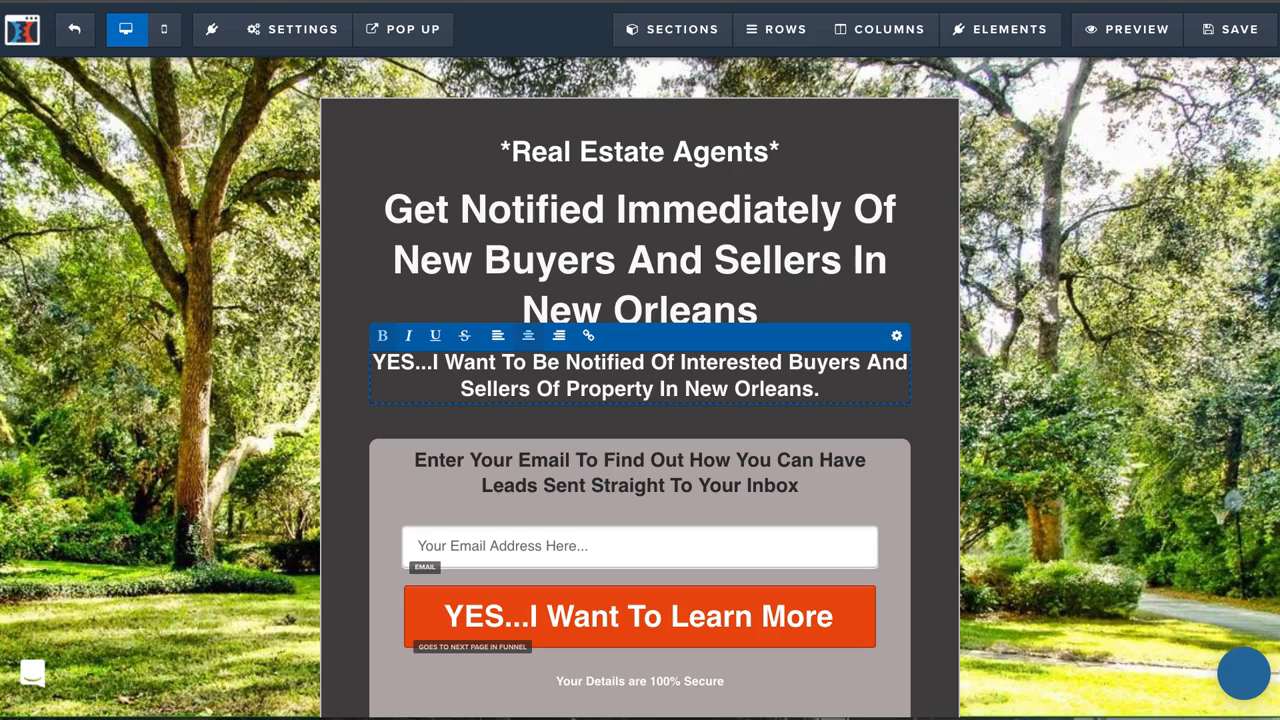
pyautogui.click(760, 310)
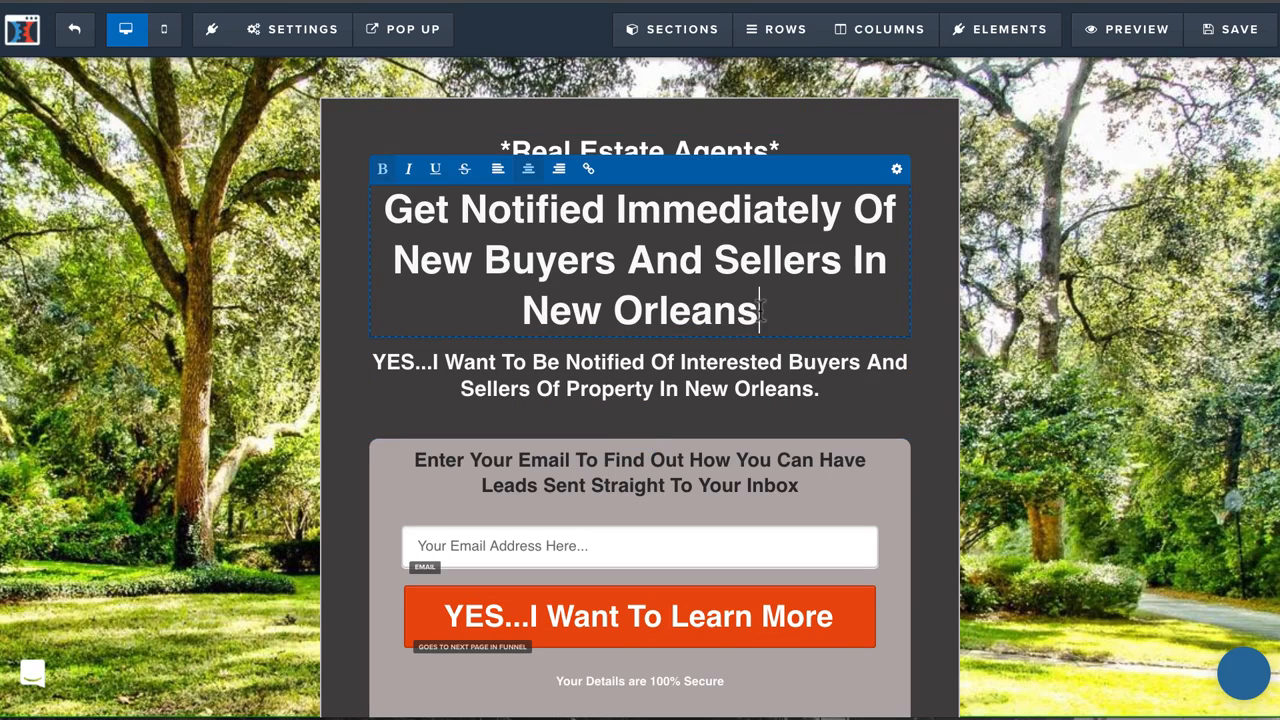
pyautogui.write('.')
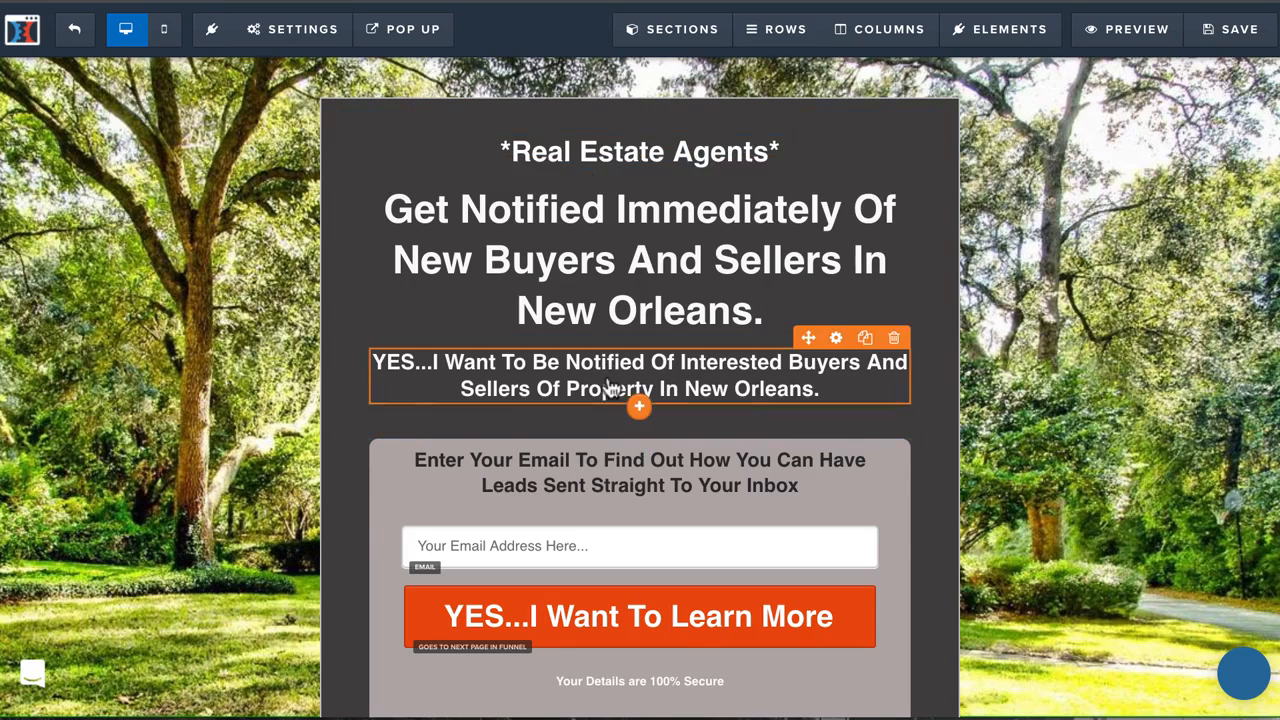
# Review the edited page and its SEO metadata settings.
pyautogui.scroll(-2, 611, 389)
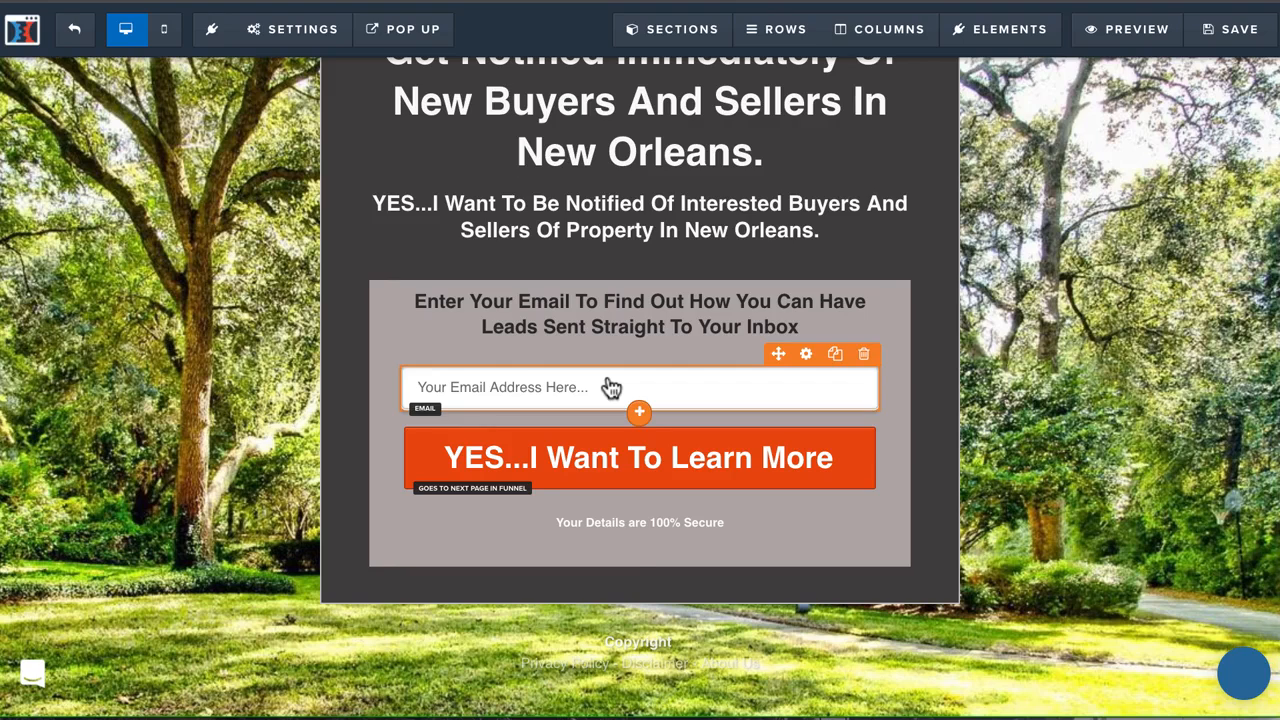
pyautogui.scroll(2, 720, 257)
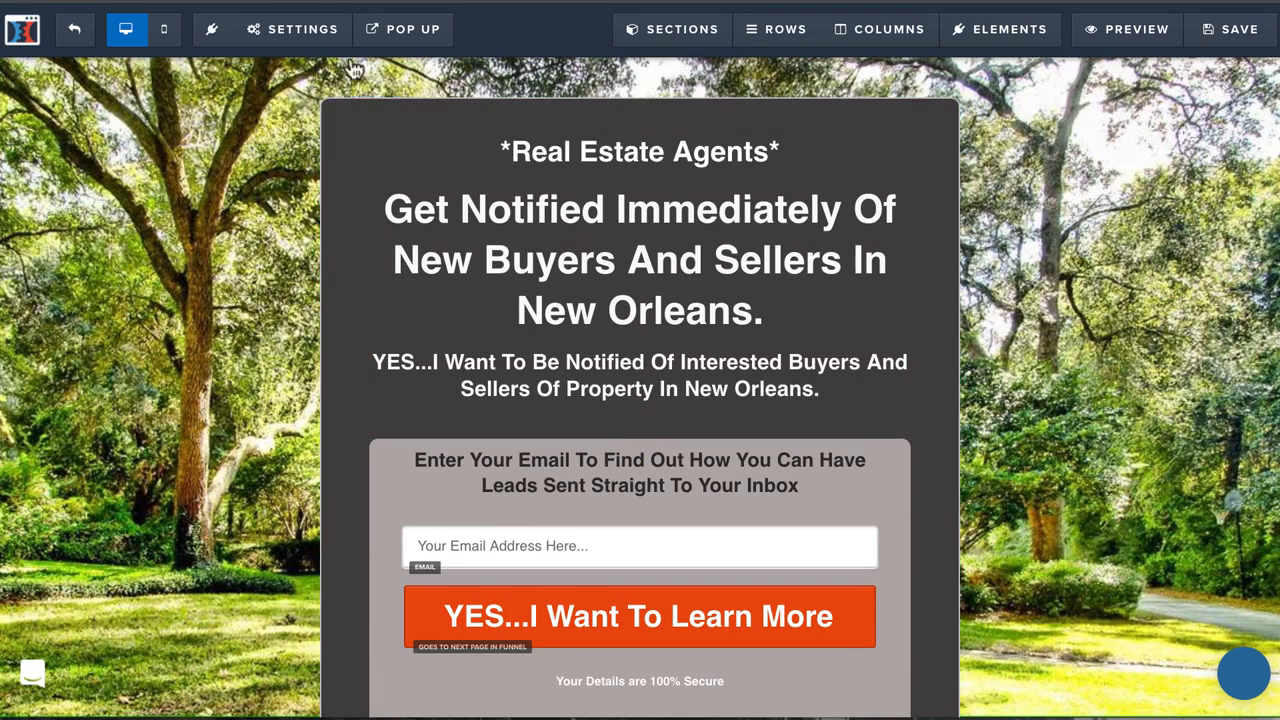
pyautogui.click(300, 29)
pyautogui.click(349, 114)
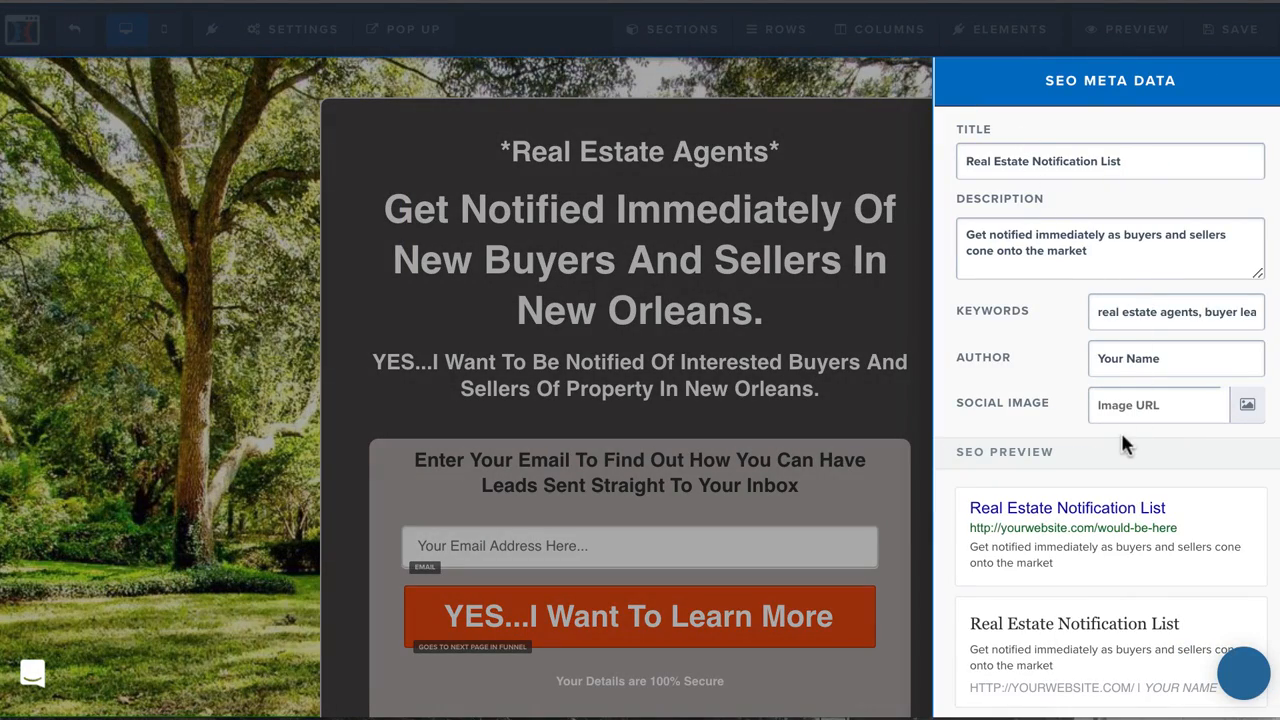
# Set the affiliate badge to Hide in the page's general settings.
pyautogui.click(300, 30)
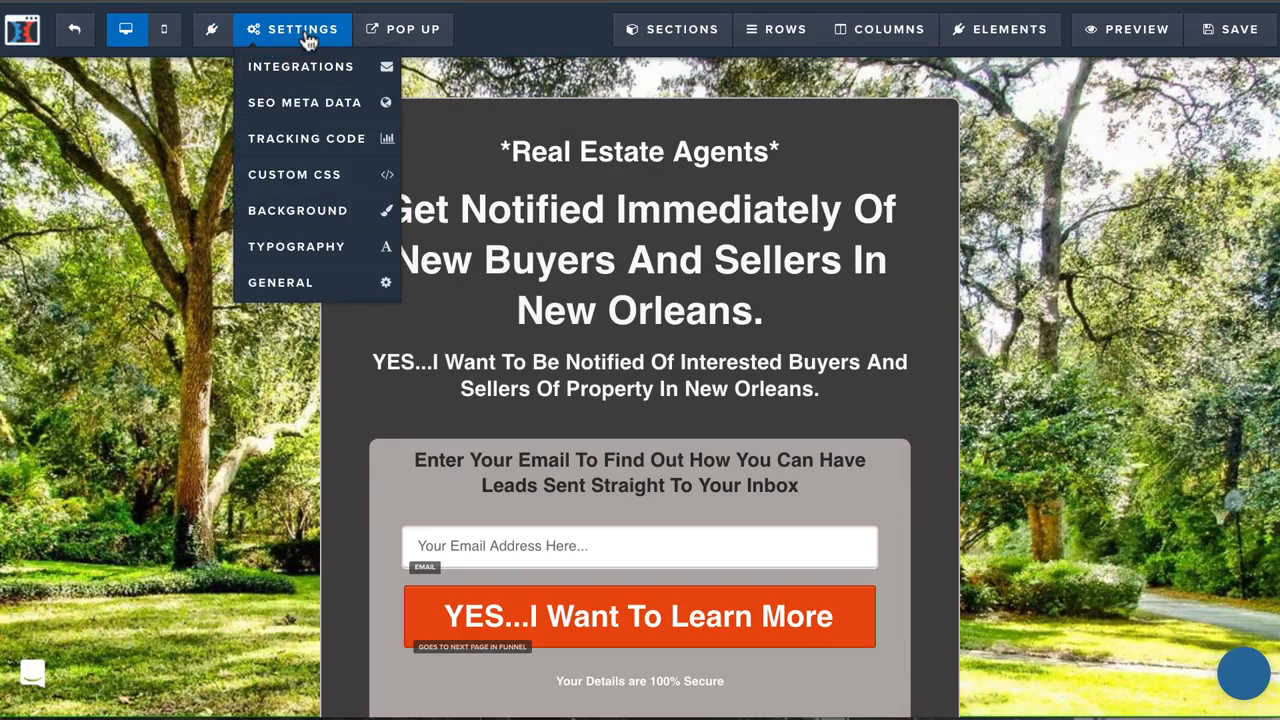
pyautogui.click(286, 281)
pyautogui.click(1160, 226)
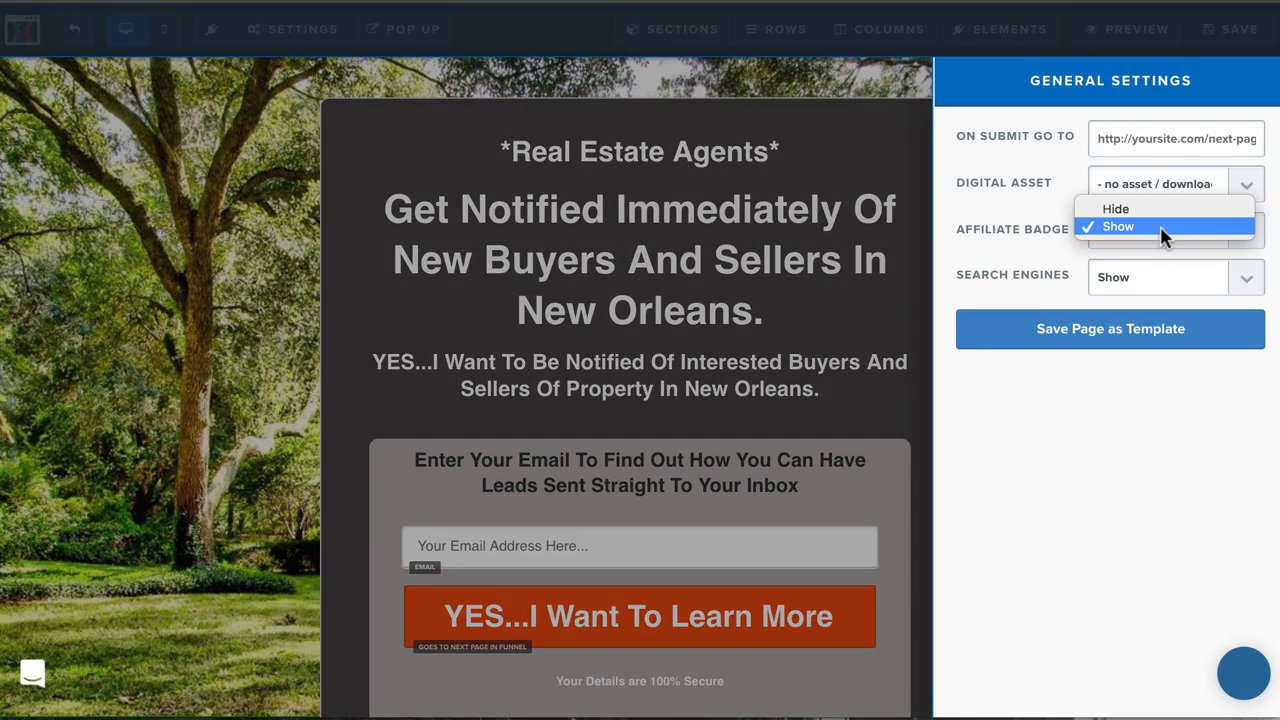
pyautogui.click(1151, 209)
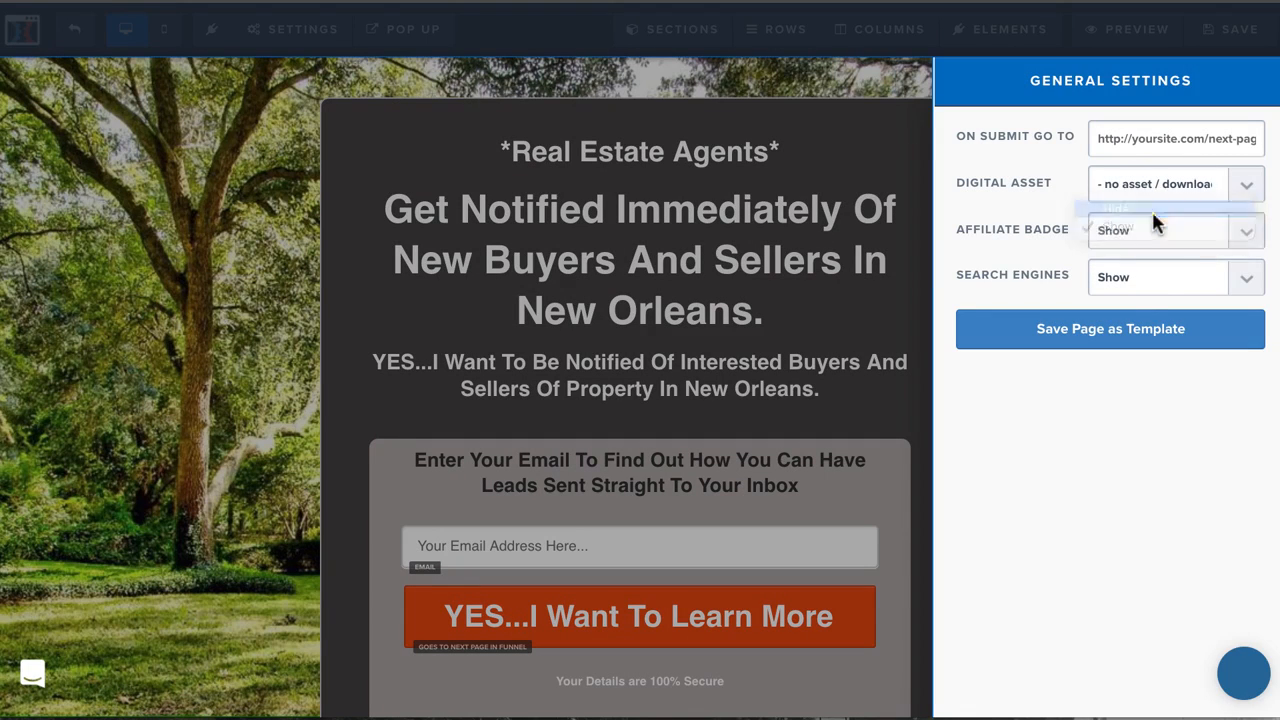
pyautogui.click(1135, 288)
pyautogui.click(1135, 290)
pyautogui.click(1133, 290)
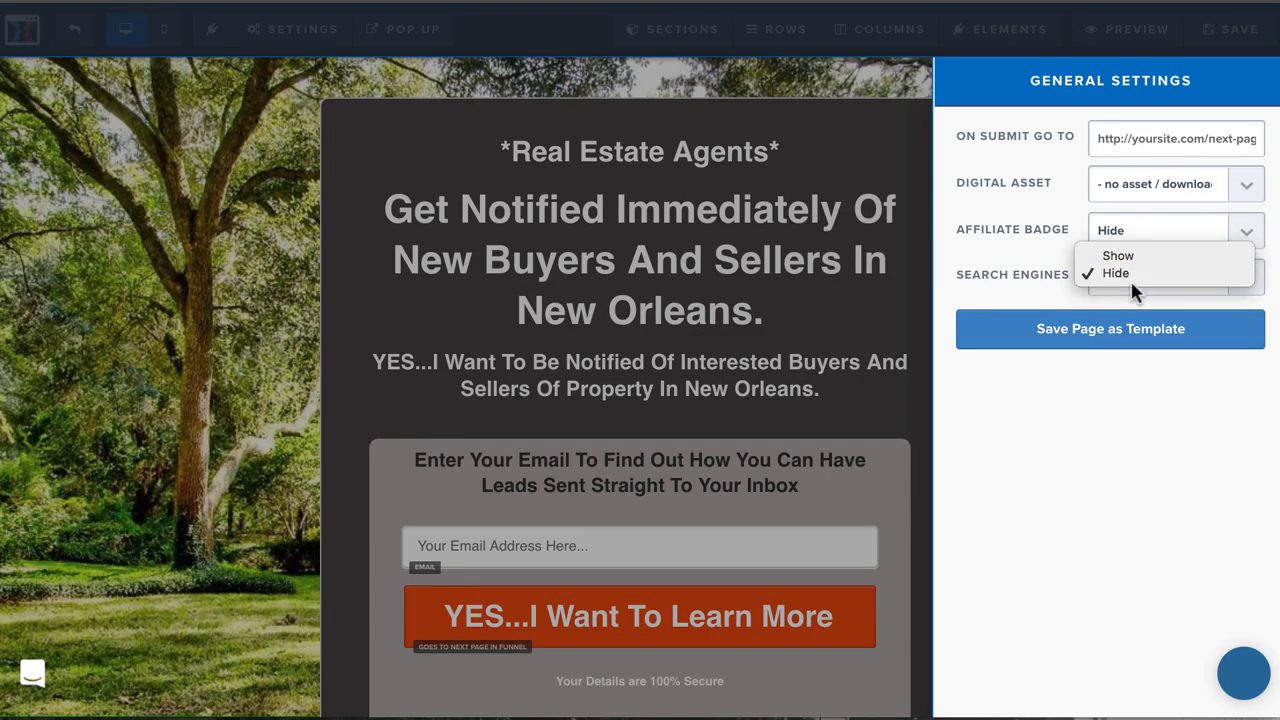
pyautogui.click(1129, 263)
# Save the Optin page, check its preview from headline to footer, and return to the editor.
pyautogui.click(260, 357)
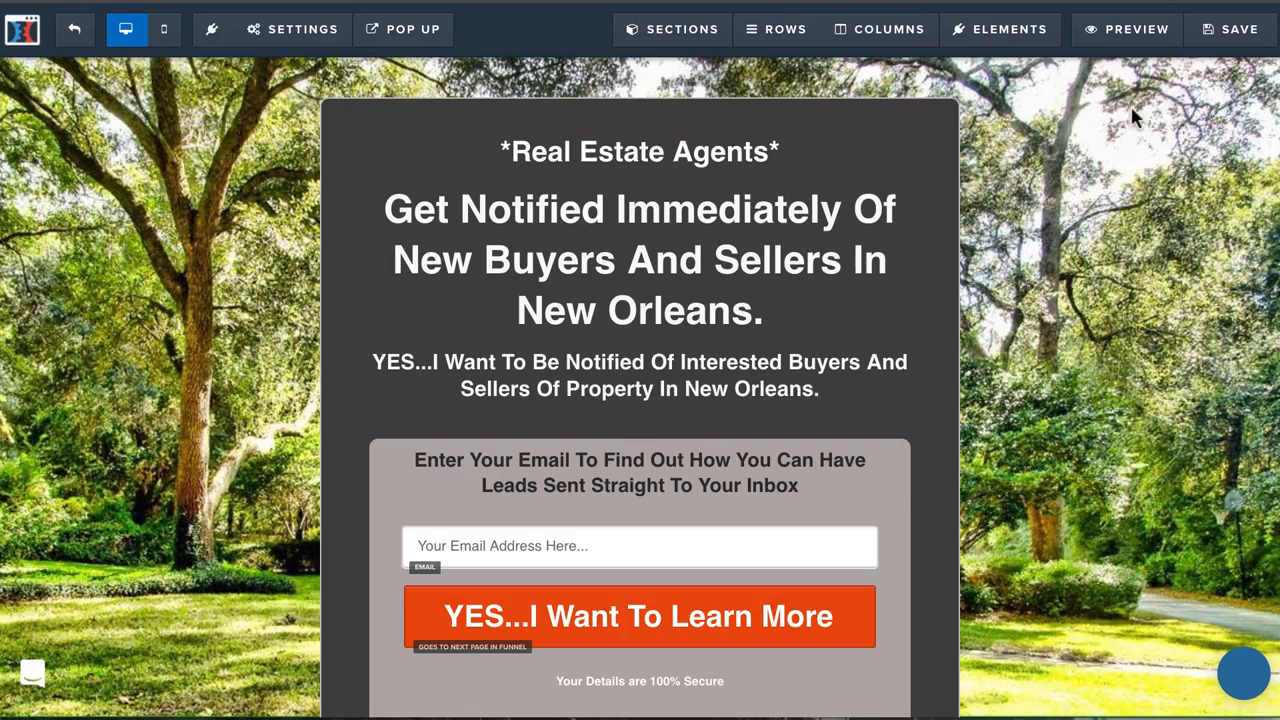
pyautogui.click(1205, 30)
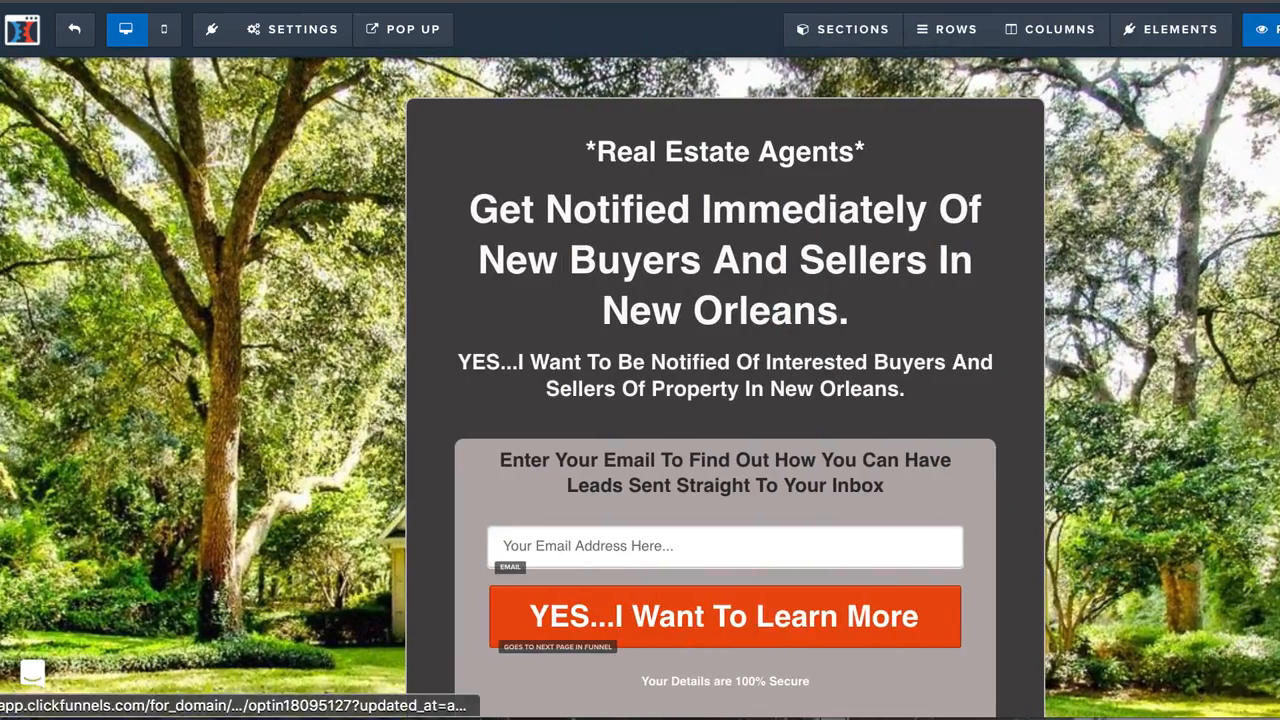
pyautogui.click(1262, 29)
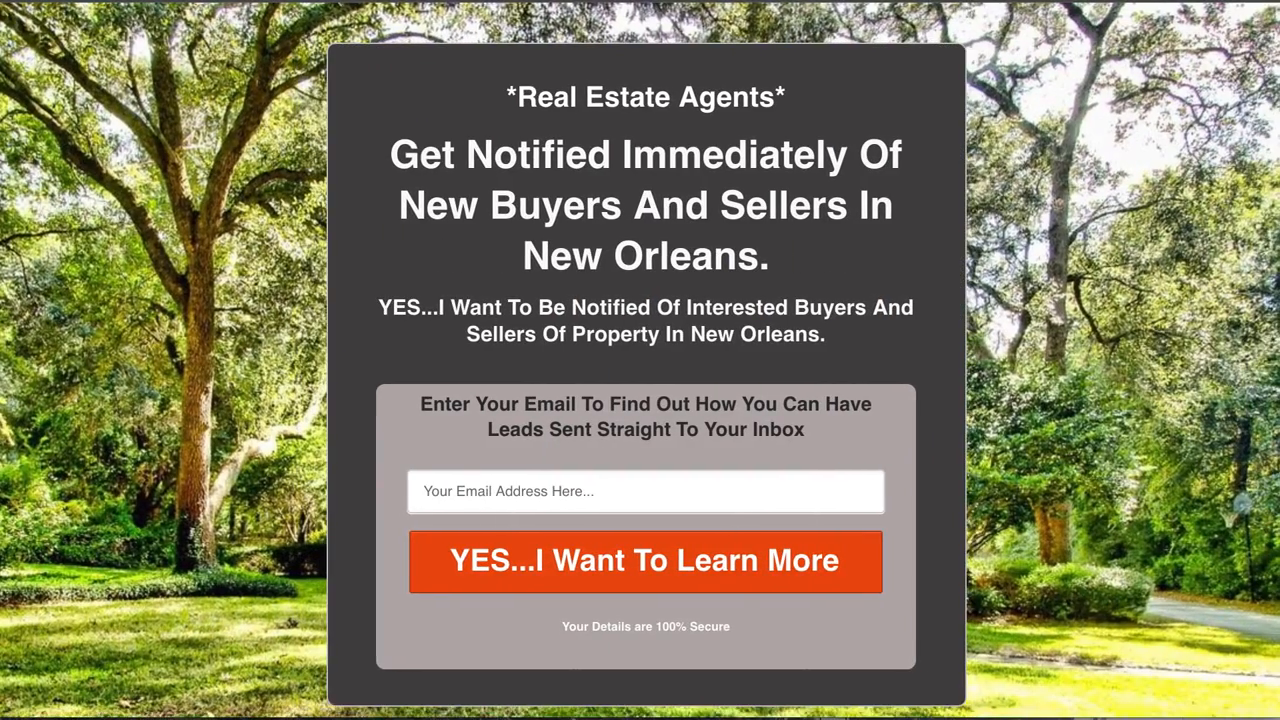
pyautogui.scroll(-1, 1050, 343)
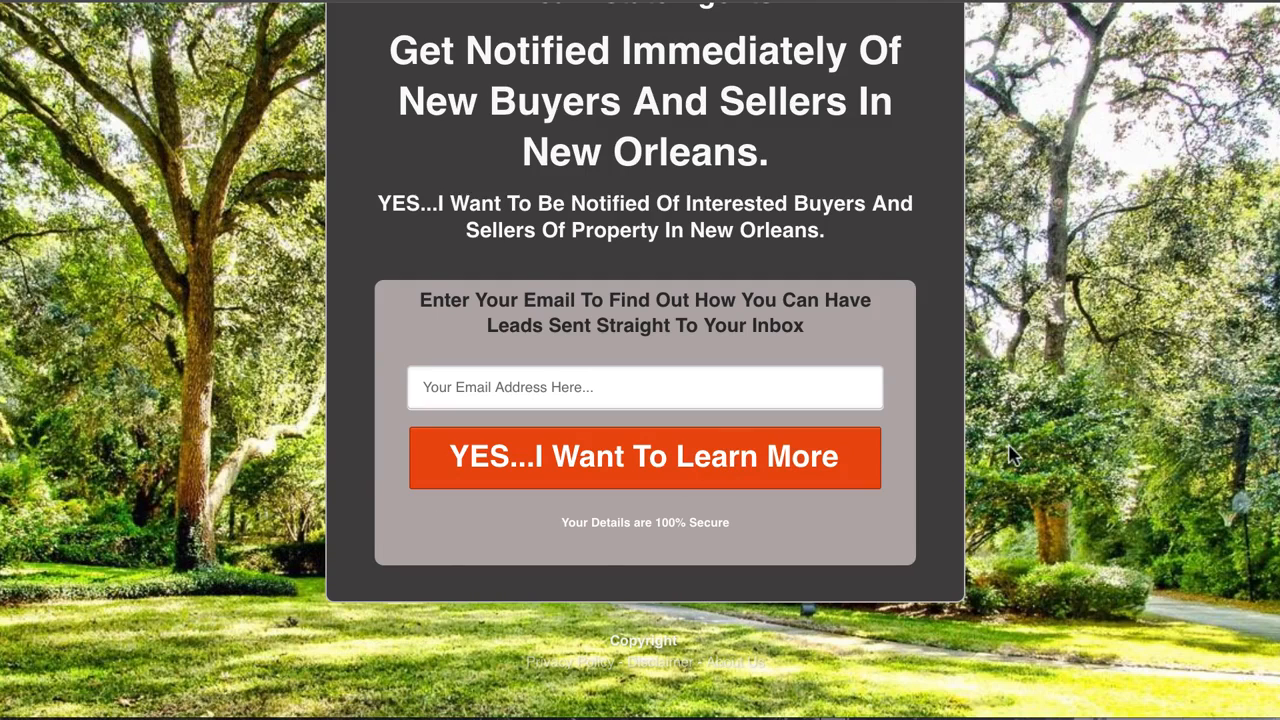
pyautogui.scroll(1, 626, 370)
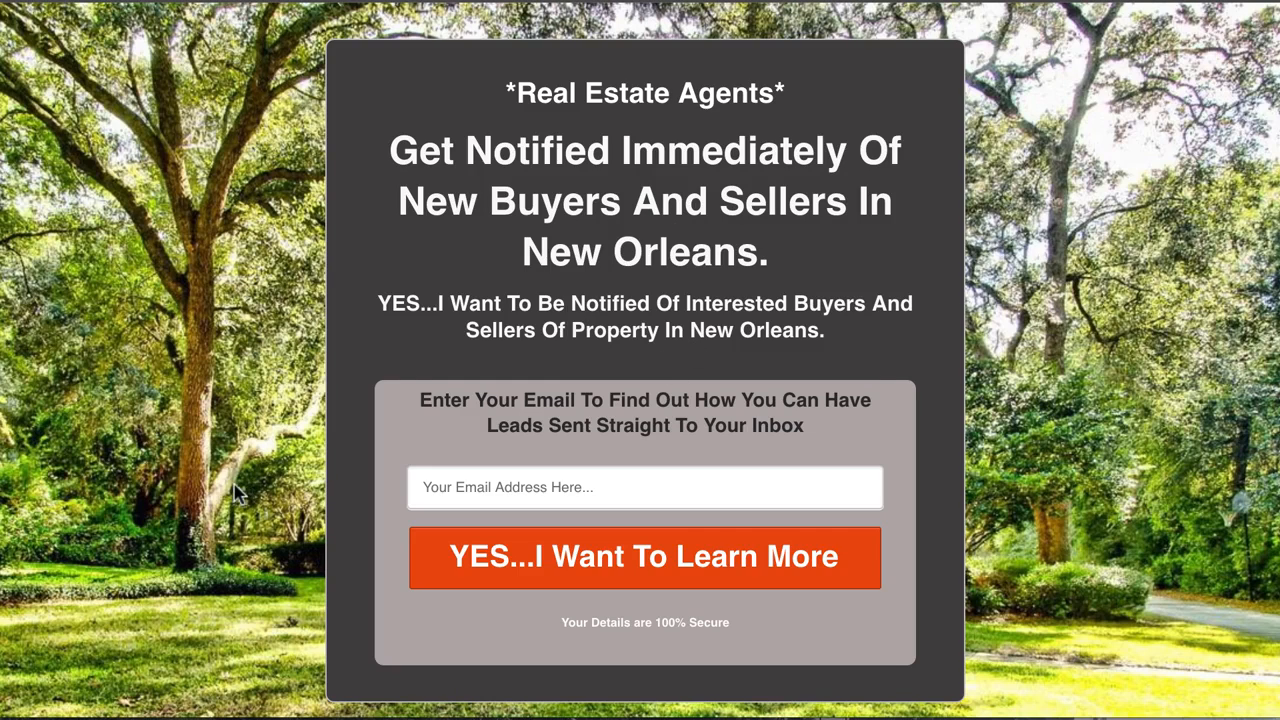
pyautogui.moveTo(825, 152); pyautogui.dragTo(848, 152)
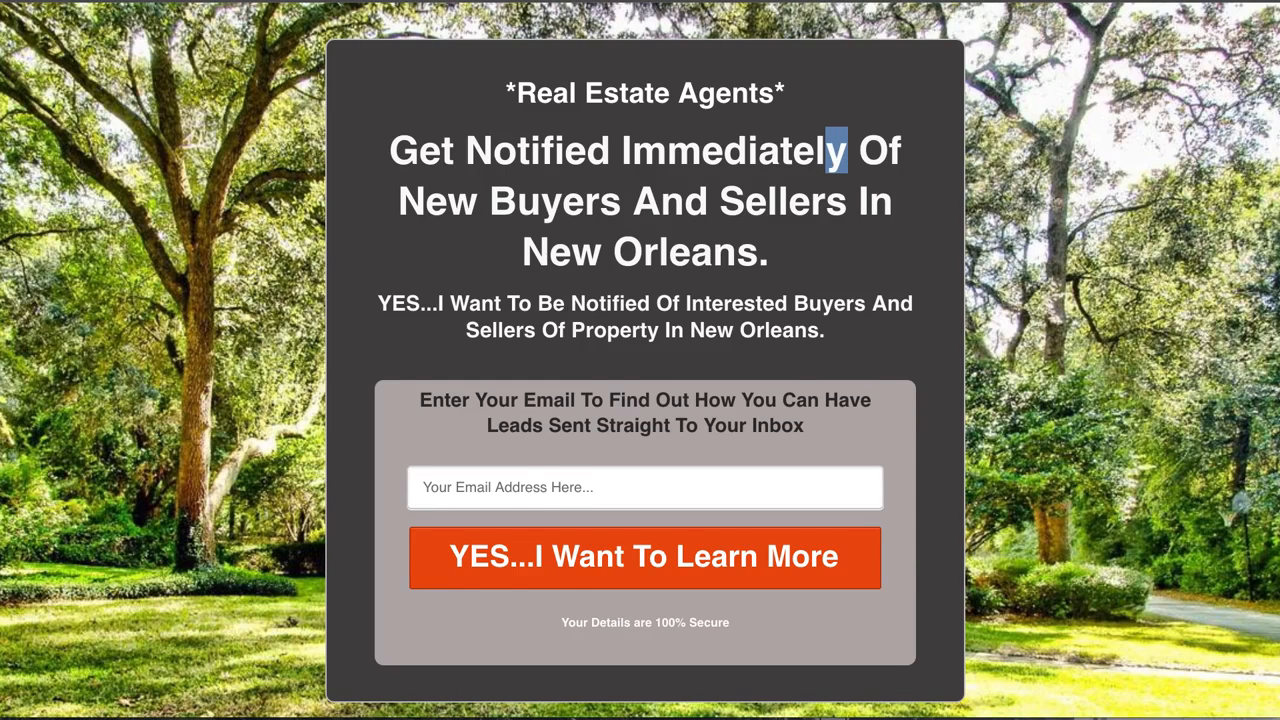
pyautogui.click(860, 2)
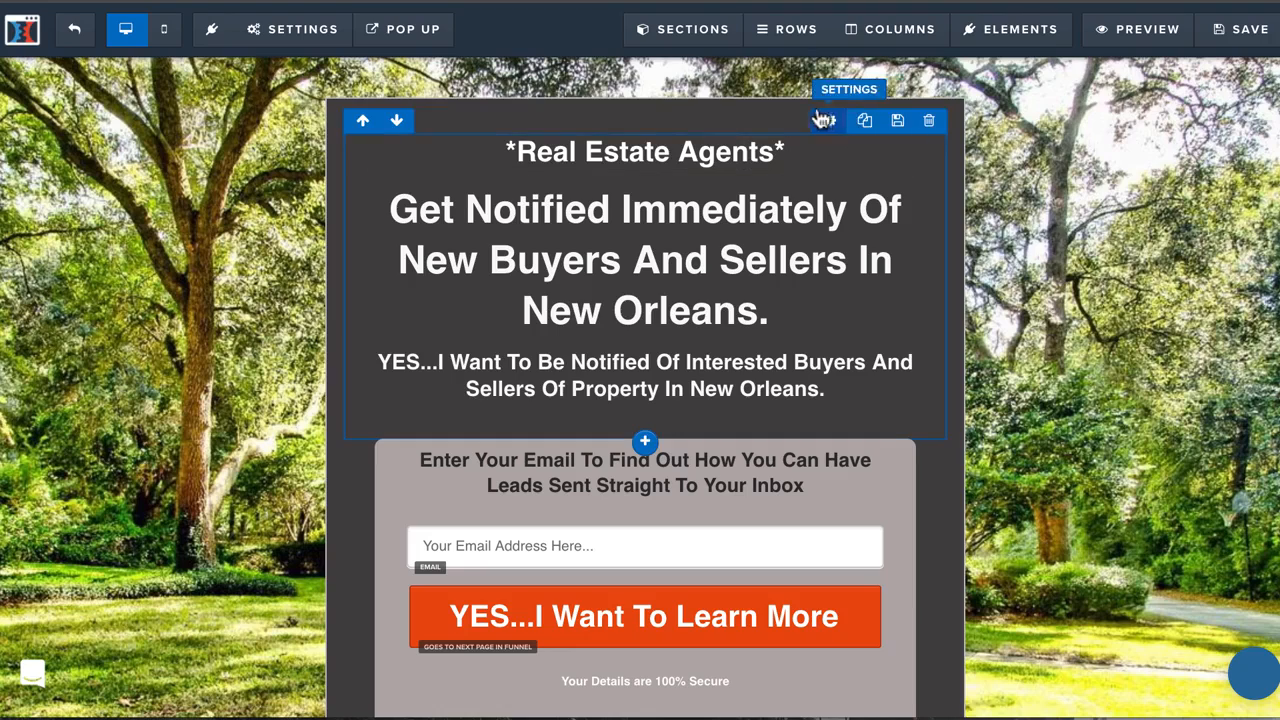
# Lower the opacity of the main section's dark grey background so the page's background photo shows through.
pyautogui.click(946, 109)
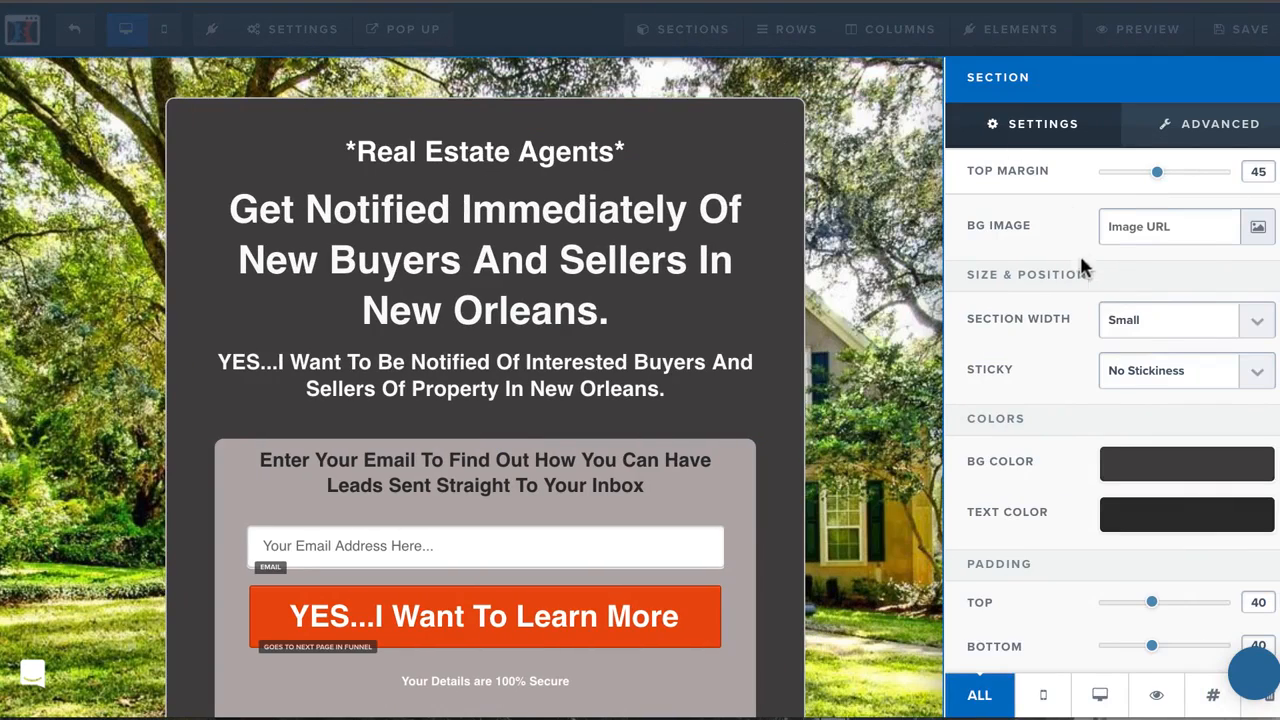
pyautogui.click(1190, 460)
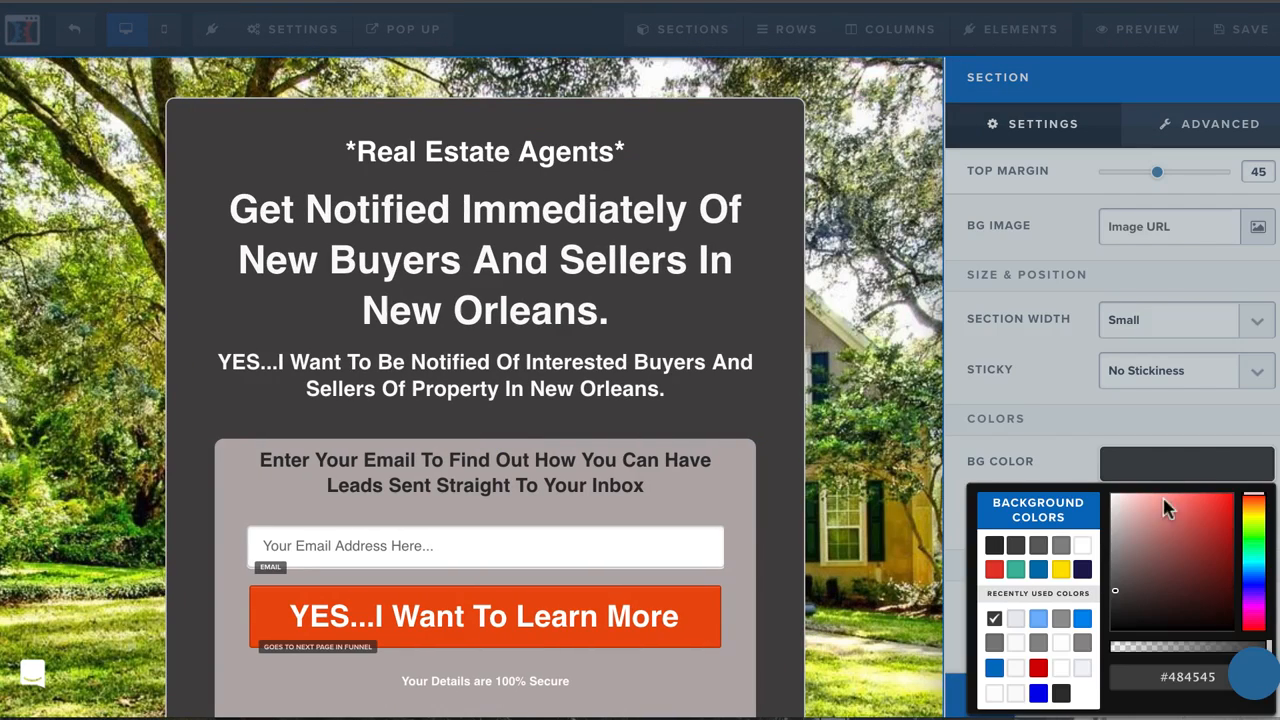
pyautogui.click(1213, 649)
pyautogui.moveTo(1213, 655)
pyautogui.mouseDown()
pyautogui.moveTo(1180, 657)
pyautogui.moveTo(1212, 658)
pyautogui.mouseUp()
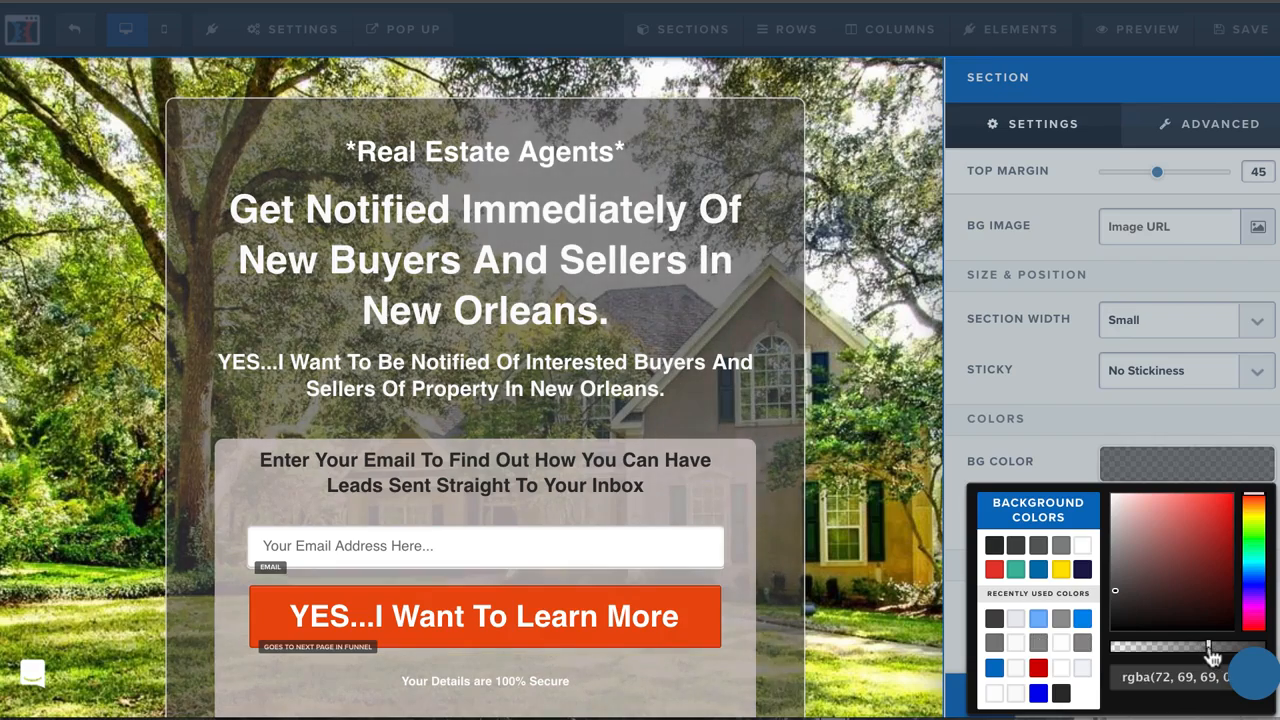
pyautogui.click(866, 478)
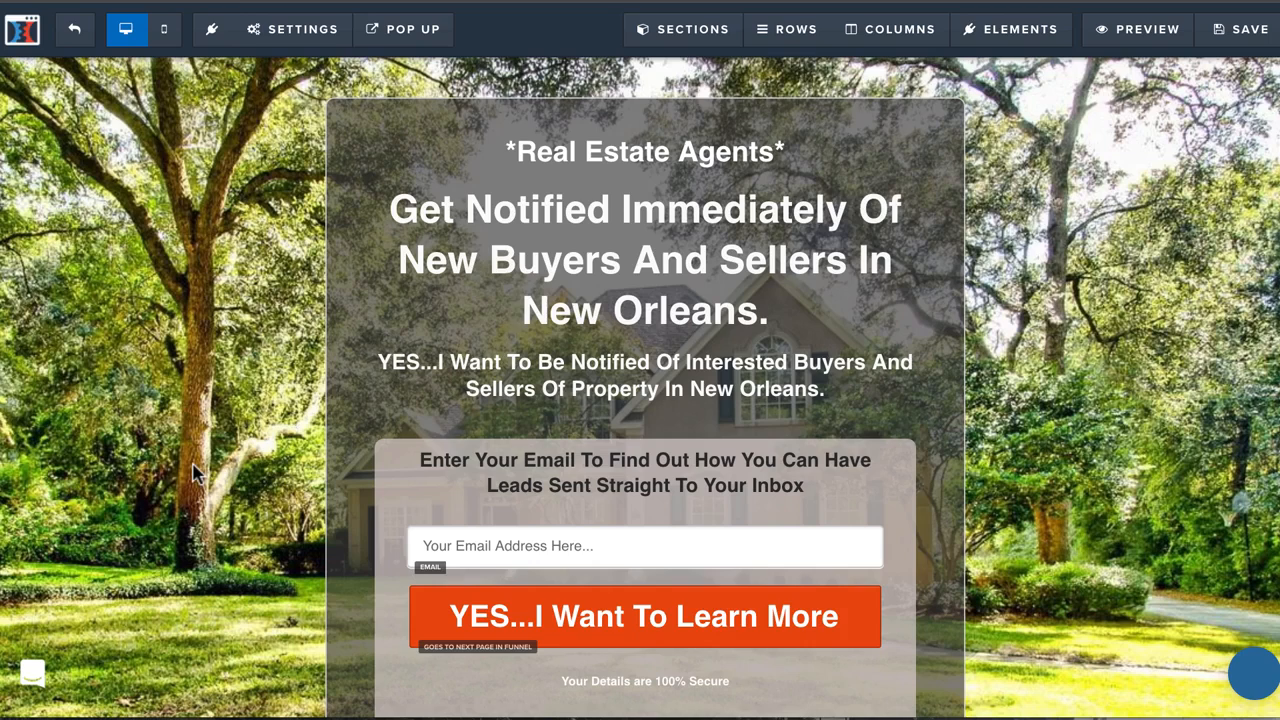
pyautogui.scroll(-3, 197, 474)
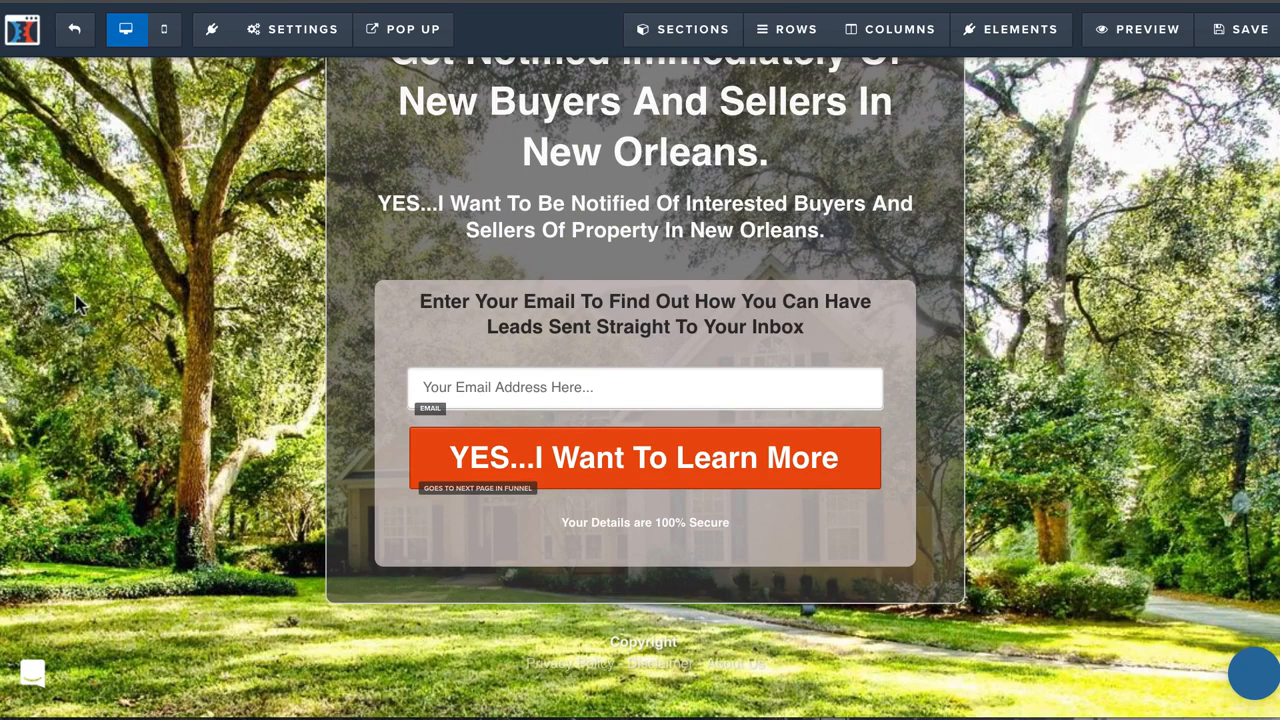
pyautogui.scroll(3, 170, 280)
# Select Active Camp email list as the auto-responder integration in the page's email integration settings.
pyautogui.moveTo(275, 30)
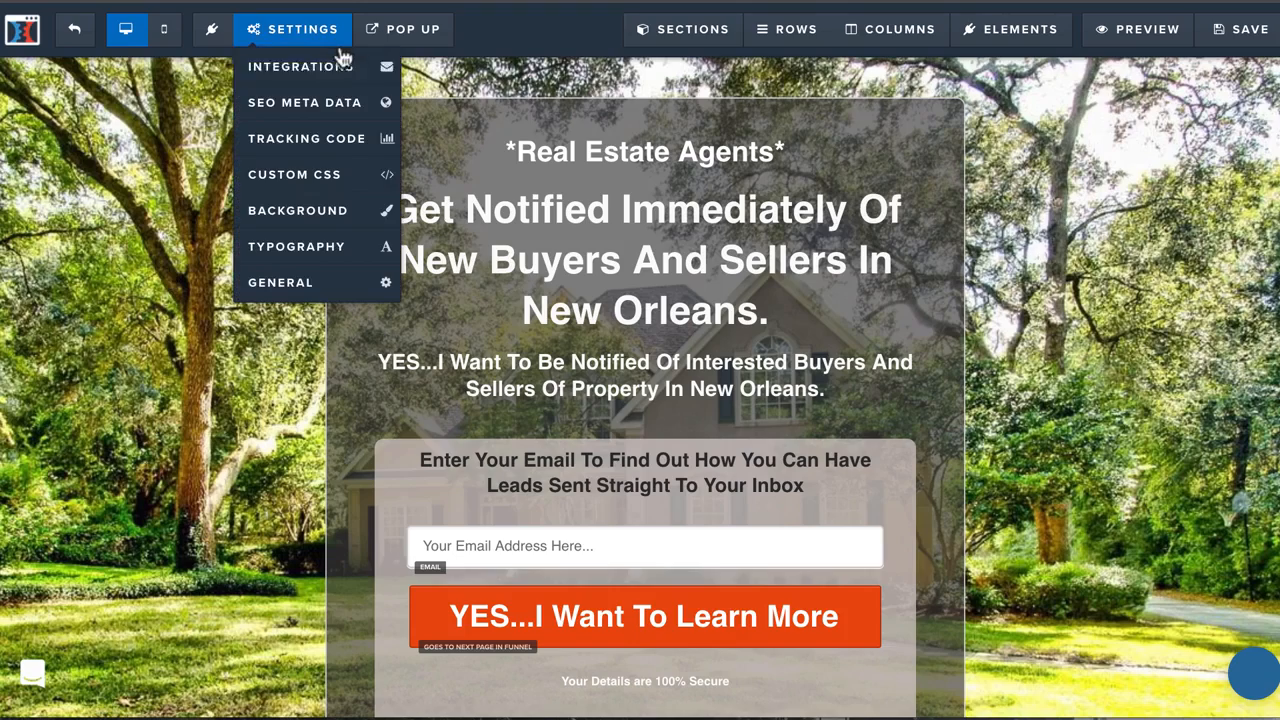
pyautogui.click(285, 64)
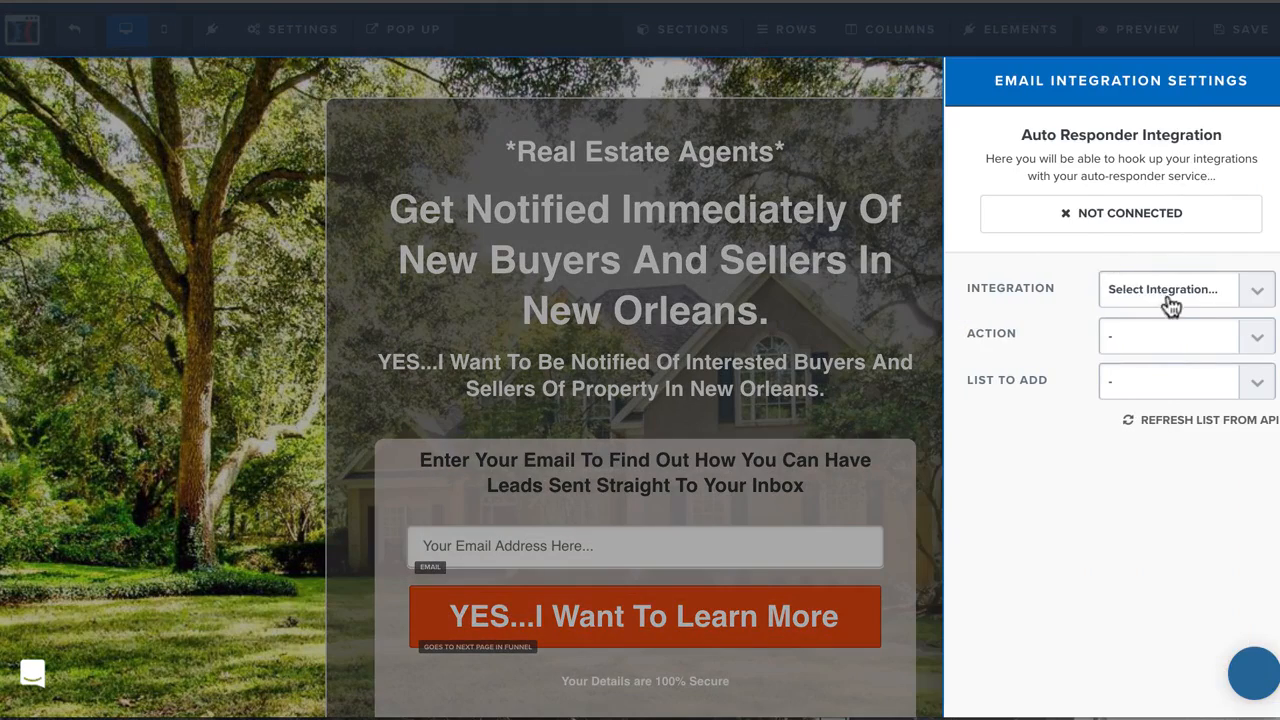
pyautogui.click(1170, 298)
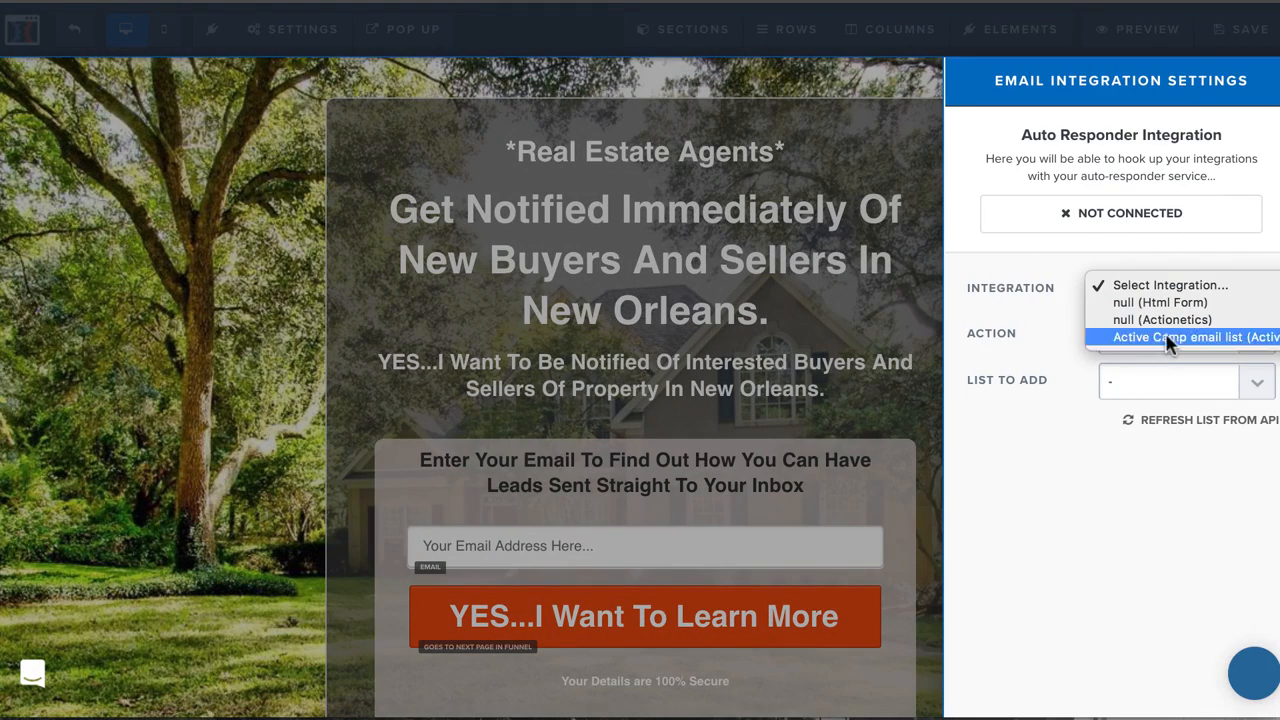
pyautogui.click(1165, 337)
# Set the integration action to Add To List with happinessequation as the list, and close the integration settings.
pyautogui.click(1140, 333)
pyautogui.click(1142, 370)
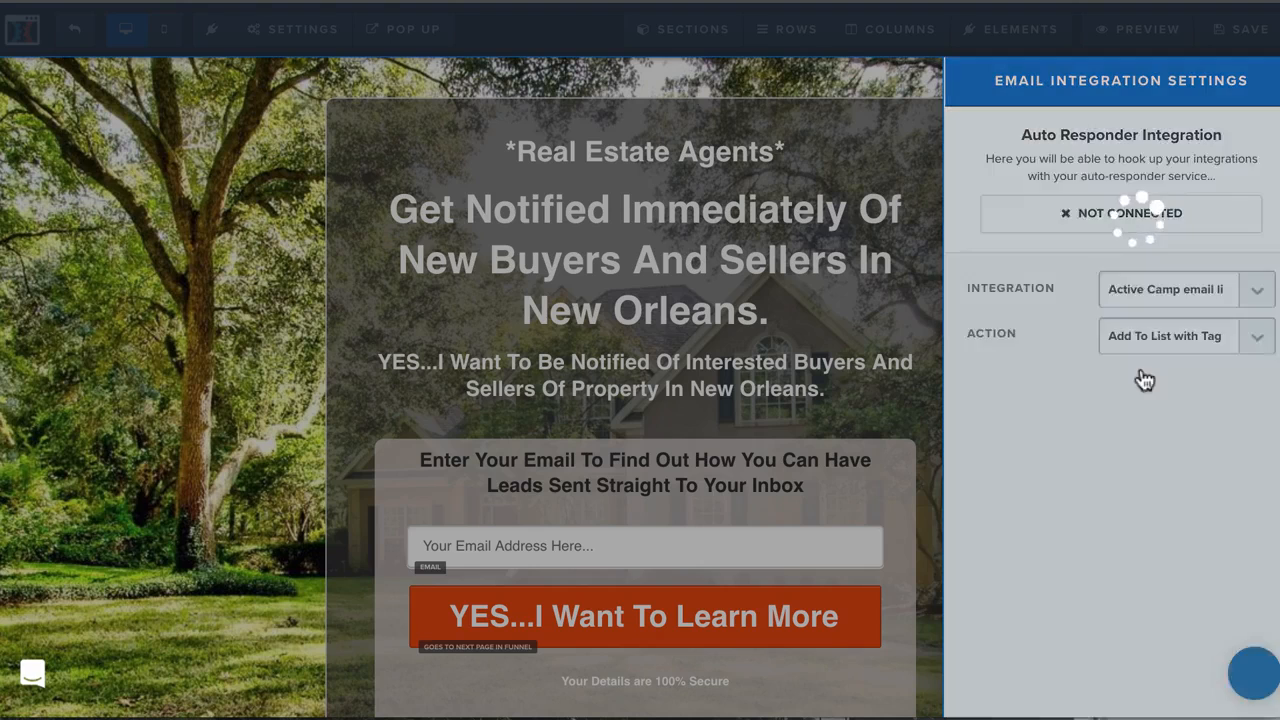
pyautogui.click(1138, 340)
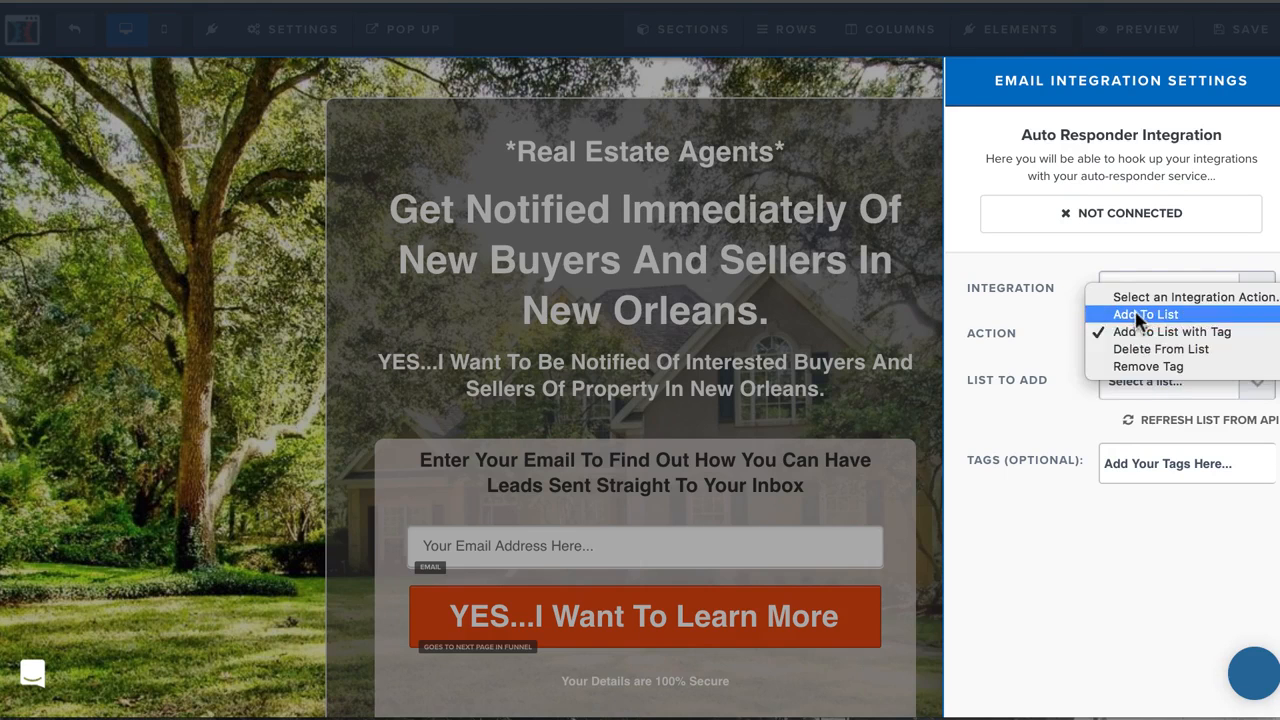
pyautogui.click(1140, 314)
pyautogui.click(1136, 378)
pyautogui.click(1133, 397)
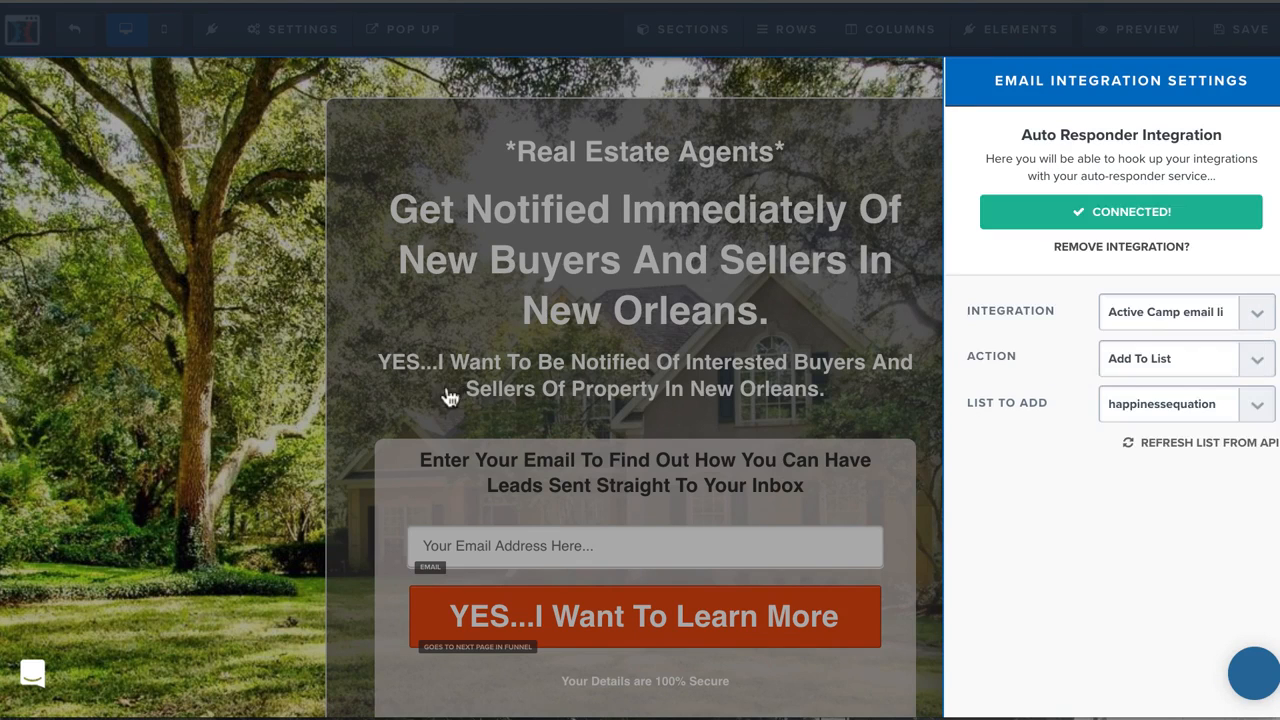
pyautogui.click(278, 350)
pyautogui.scroll(-1, 288, 370)
pyautogui.scroll(-2, 288, 370)
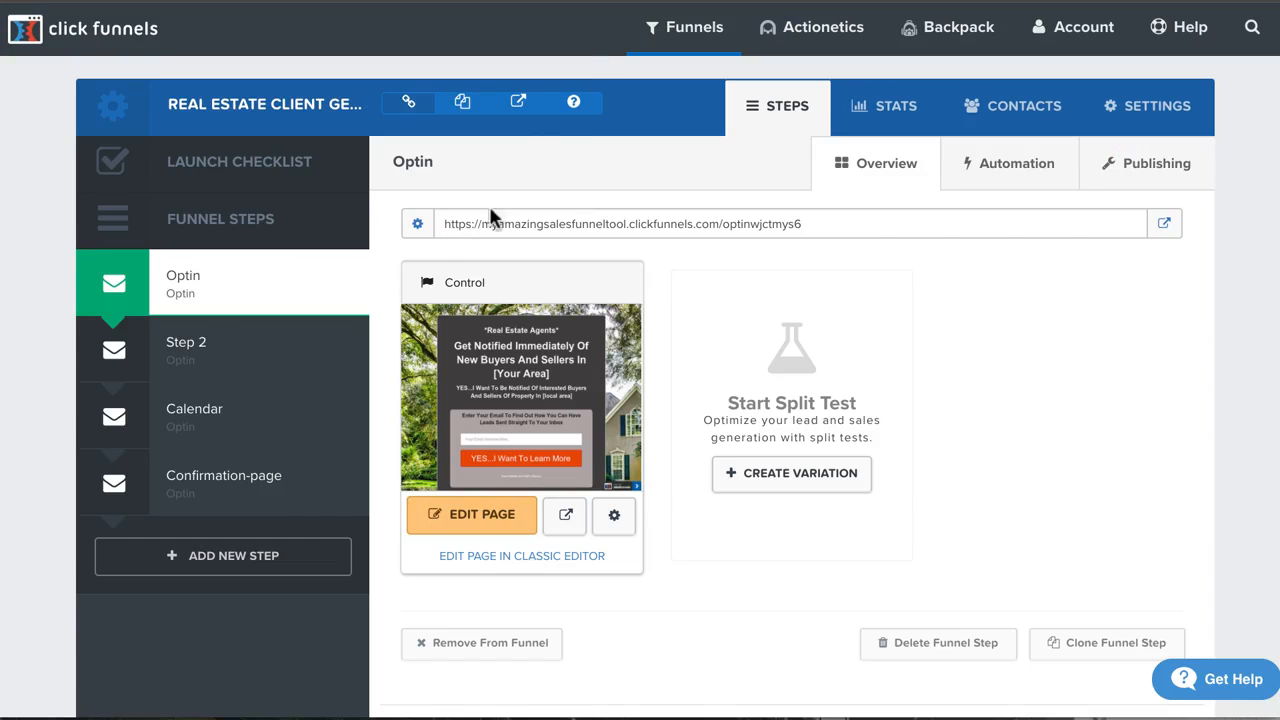
# Open the funnel-wide settings and enlarge the head tracking code box for entering code.
pyautogui.click(1187, 112)
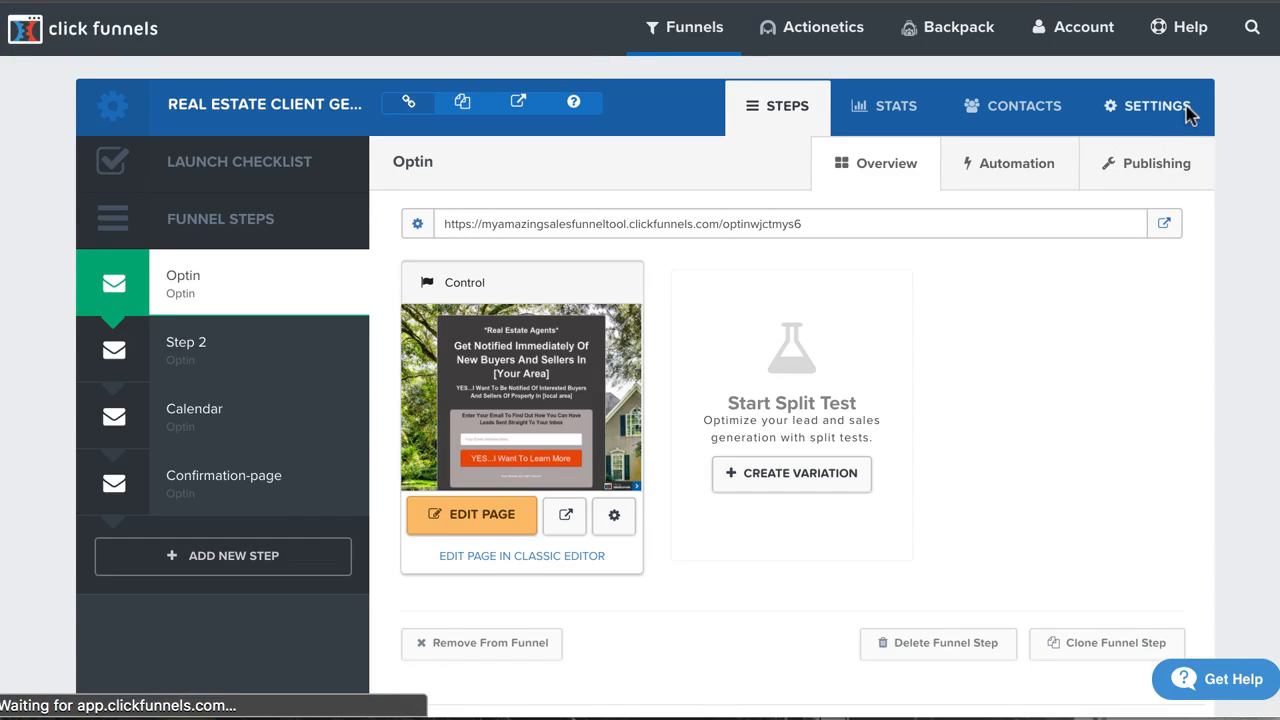
pyautogui.scroll(-3, 472, 468)
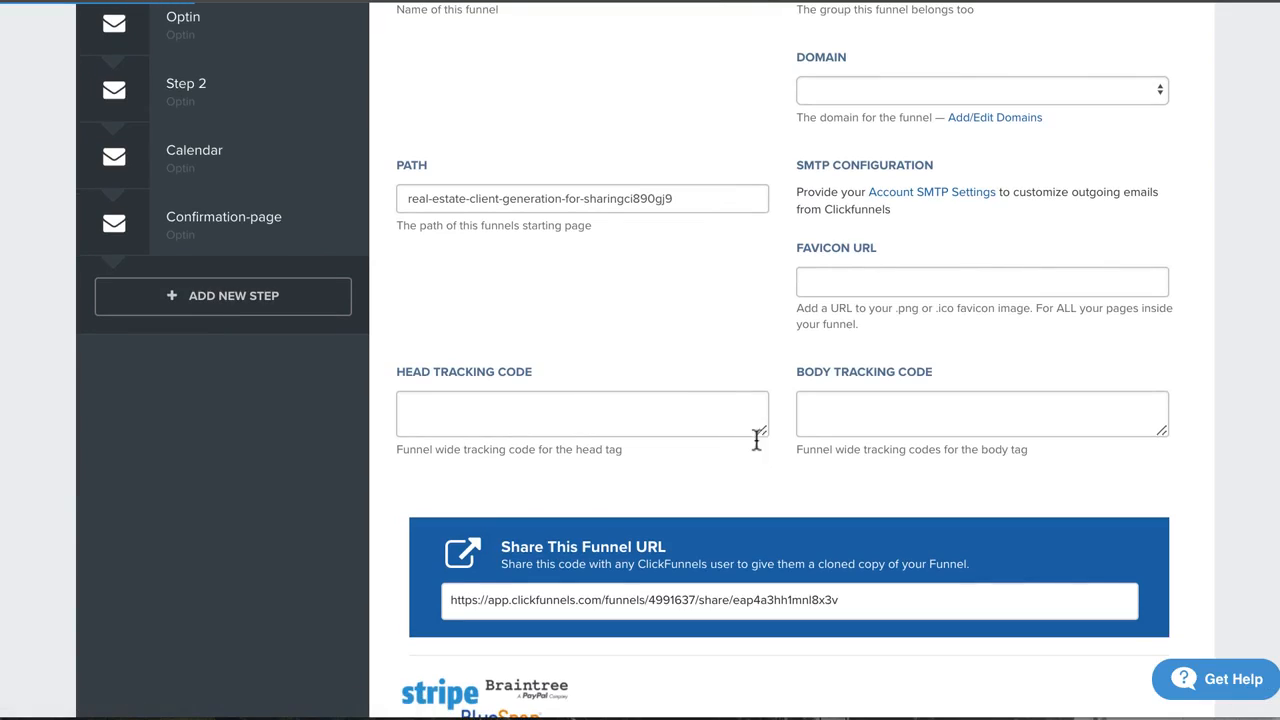
pyautogui.moveTo(763, 431); pyautogui.dragTo(722, 564)
pyautogui.click(496, 448)
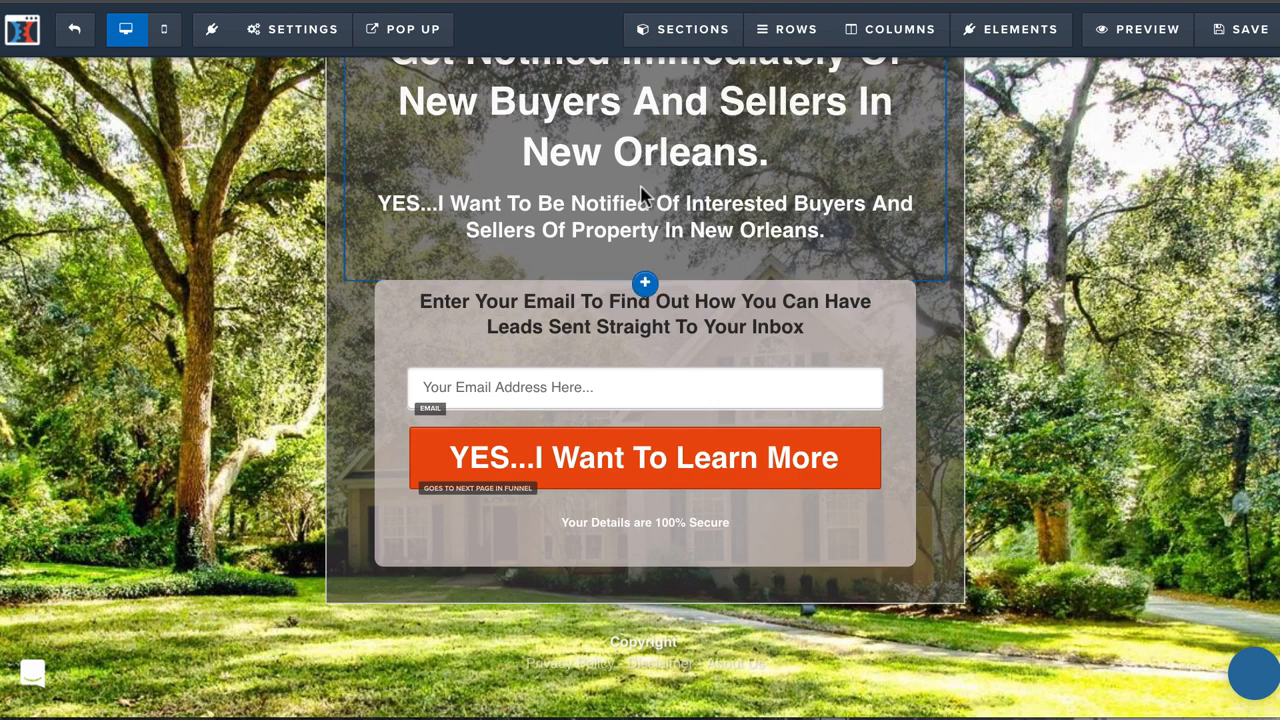
# Review the wording of the main headline and subheadline on the Optin page.
pyautogui.scroll(3, 645, 195)
pyautogui.click(507, 310)
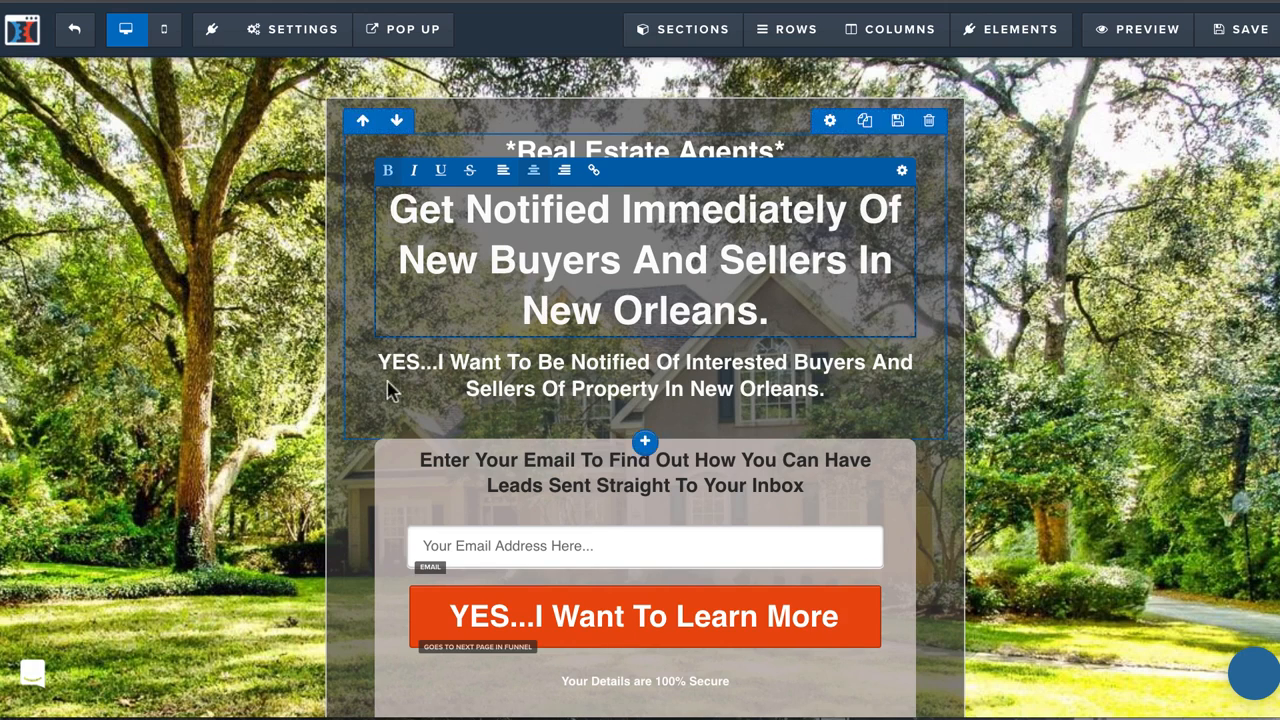
pyautogui.click(488, 258)
pyautogui.click(624, 364)
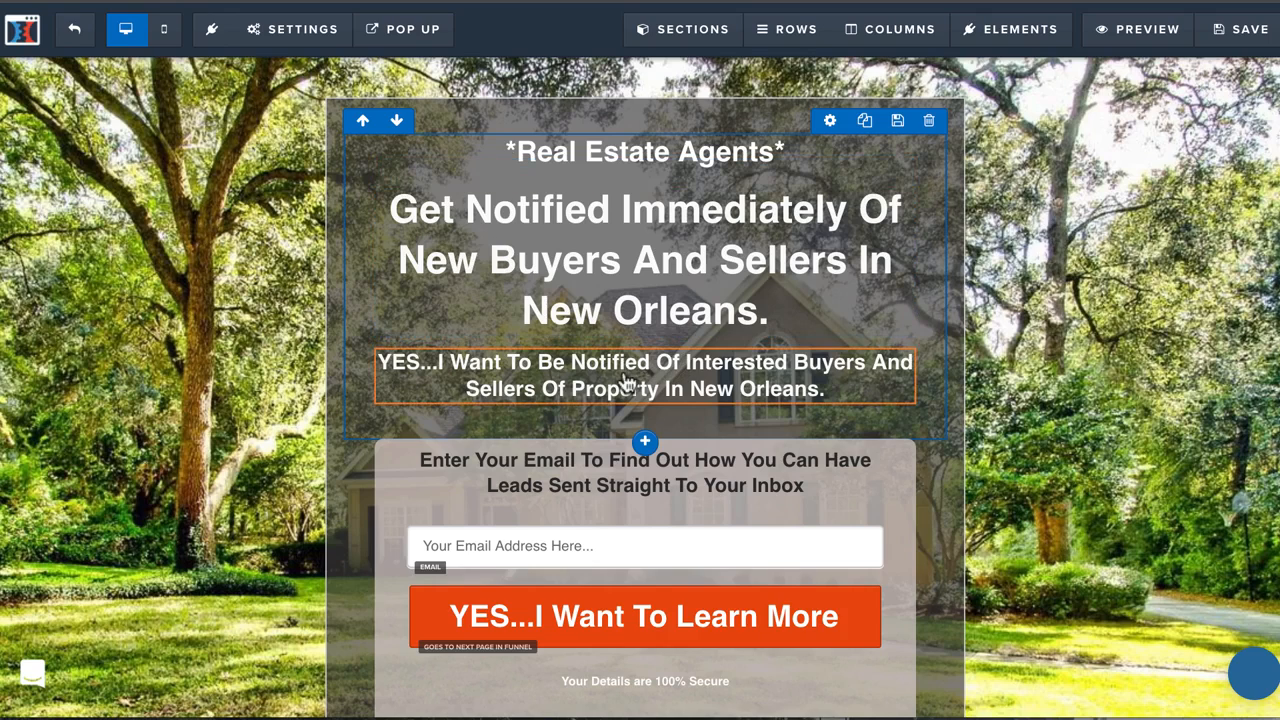
pyautogui.click(596, 390)
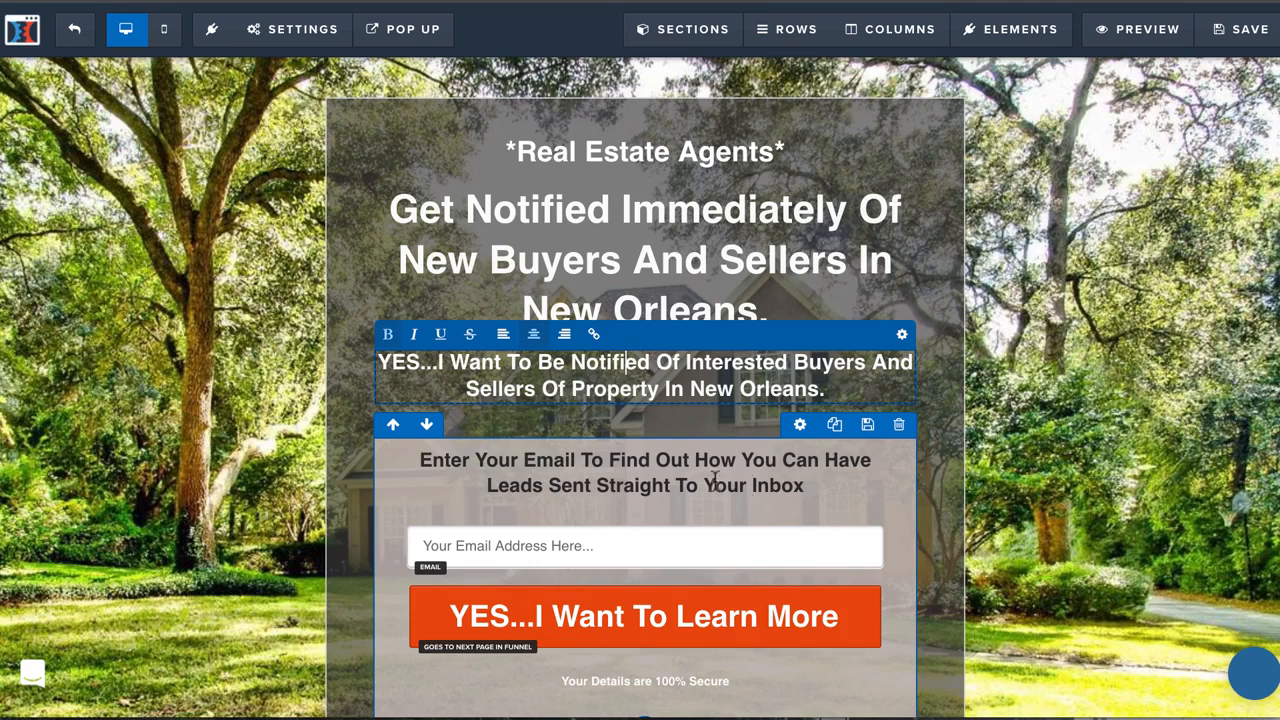
pyautogui.click(271, 350)
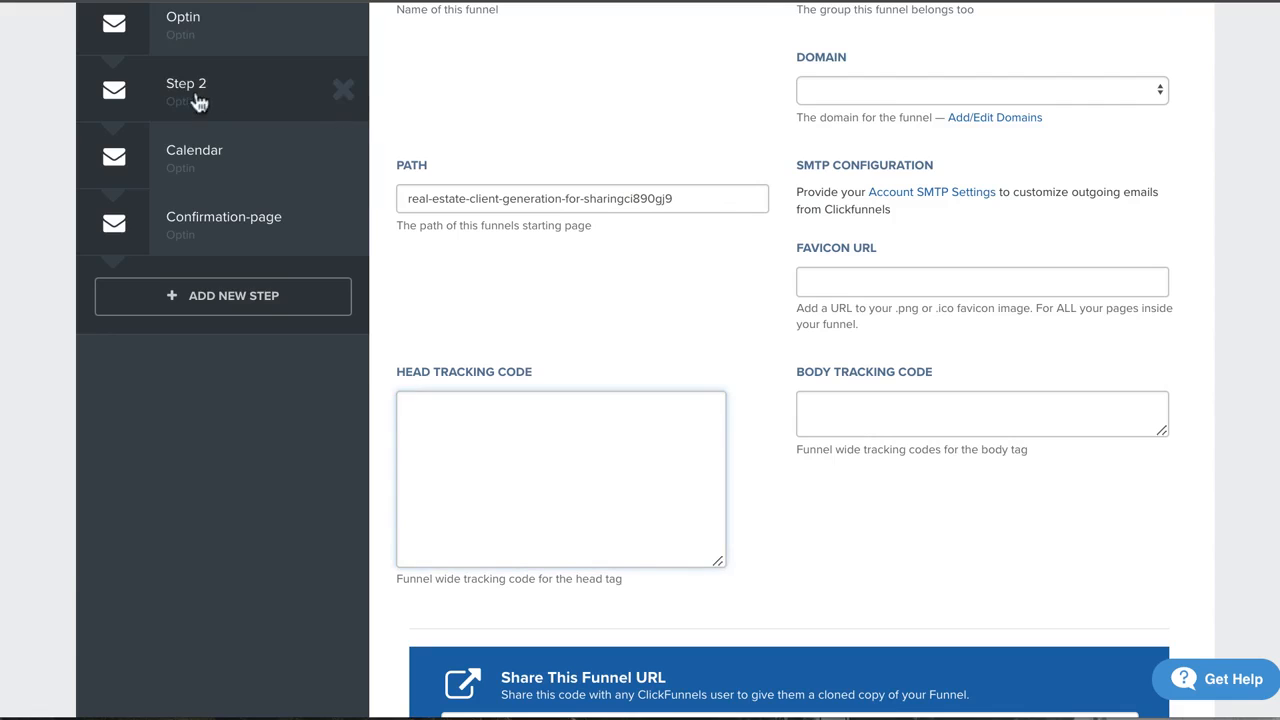
# Open the funnel's Step 2 page in the page editor.
pyautogui.scroll(5, 357, 66)
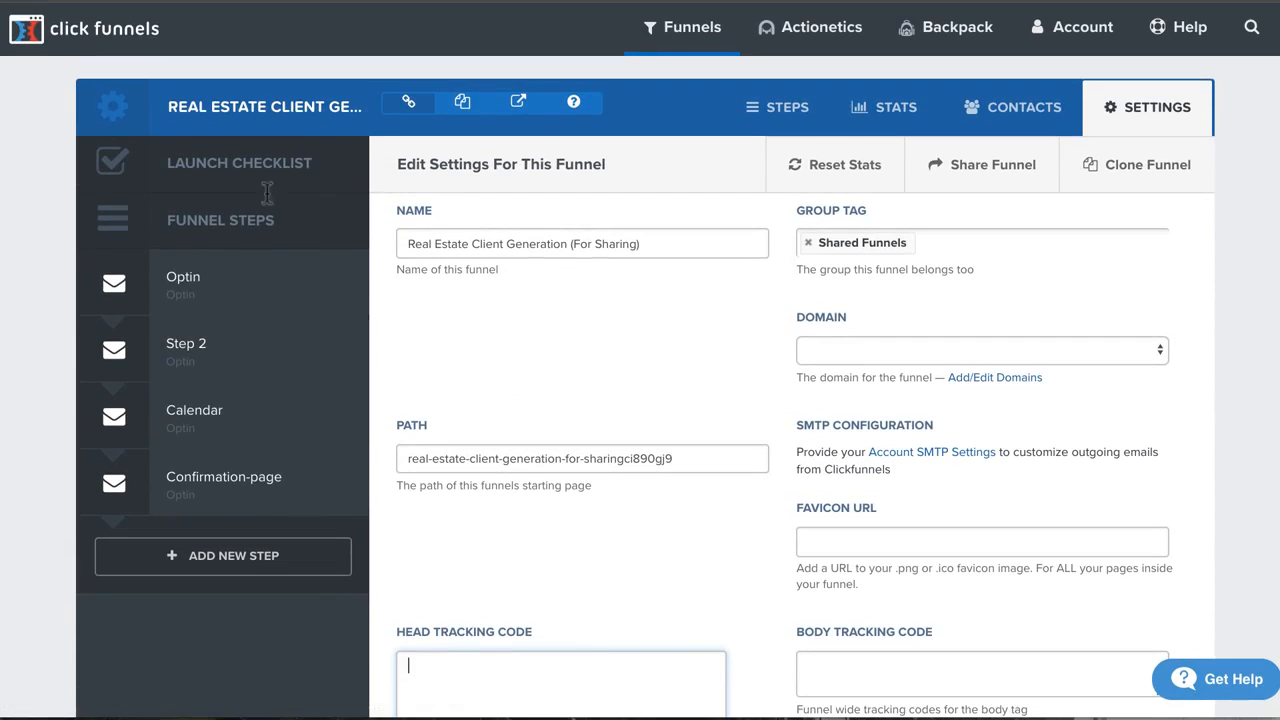
pyautogui.click(223, 360)
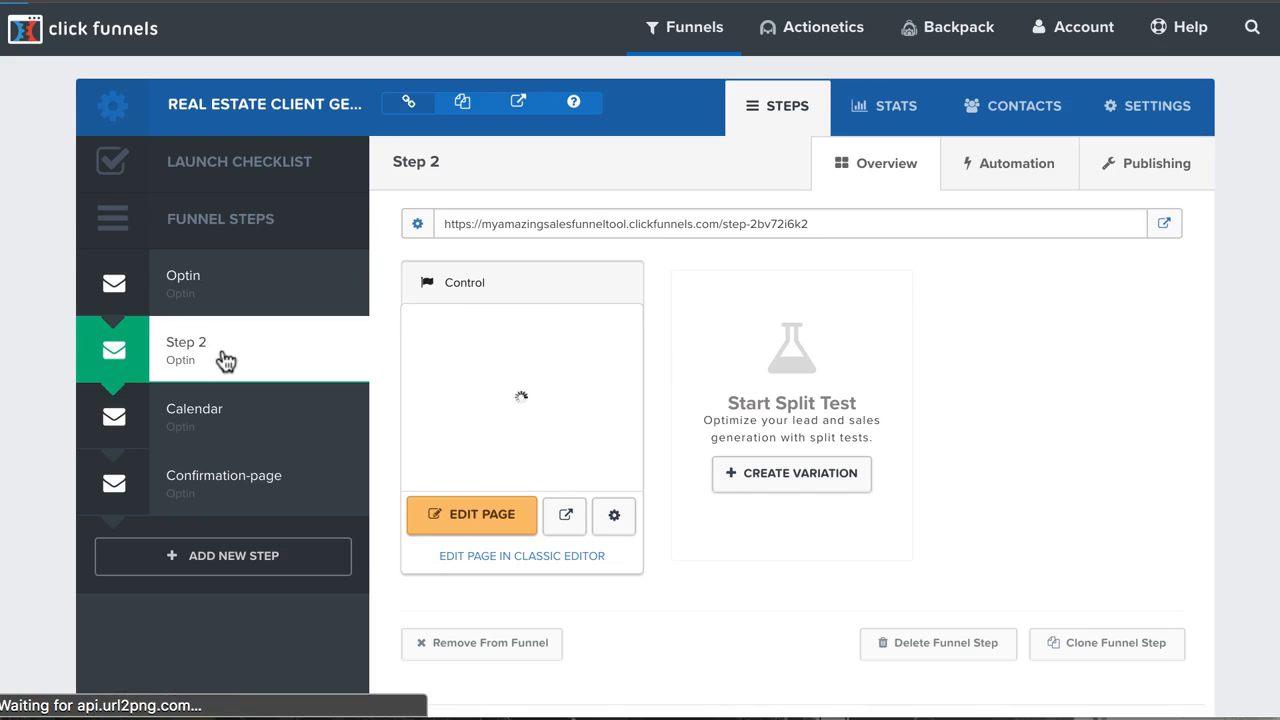
pyautogui.rightClick(225, 357)
pyautogui.click(593, 592)
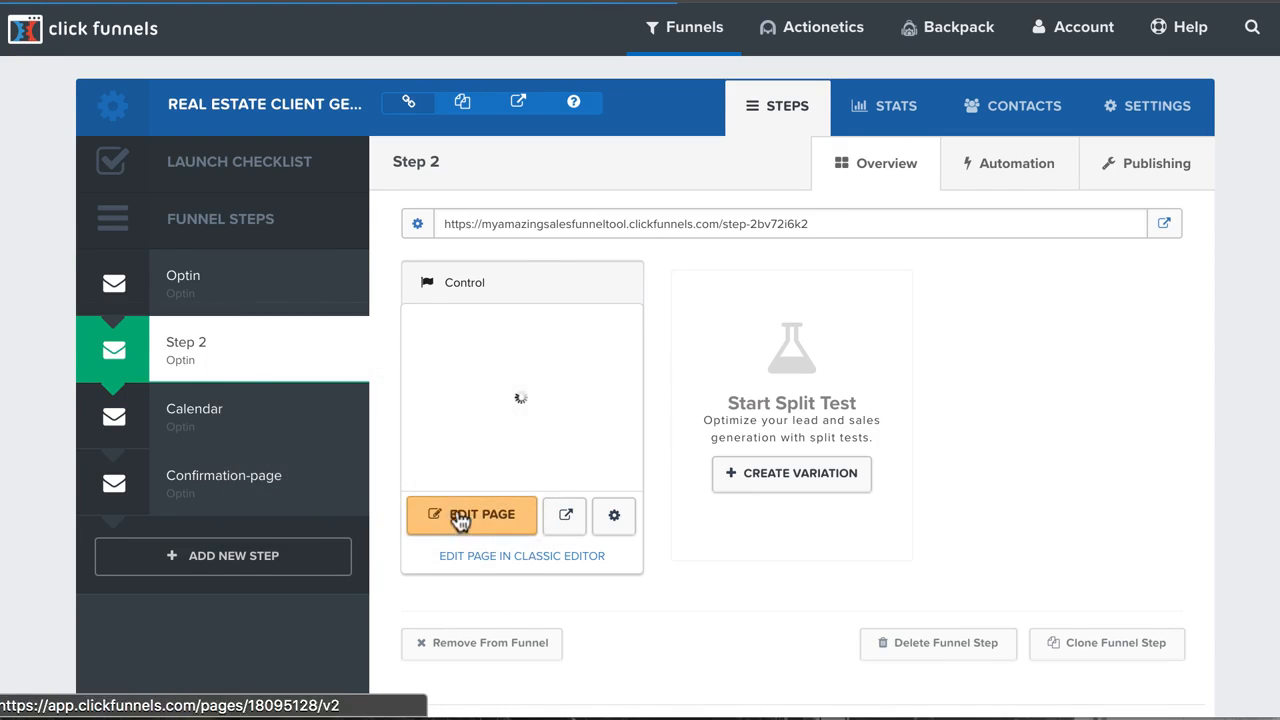
pyautogui.click(458, 512)
pyautogui.rightClick(460, 506)
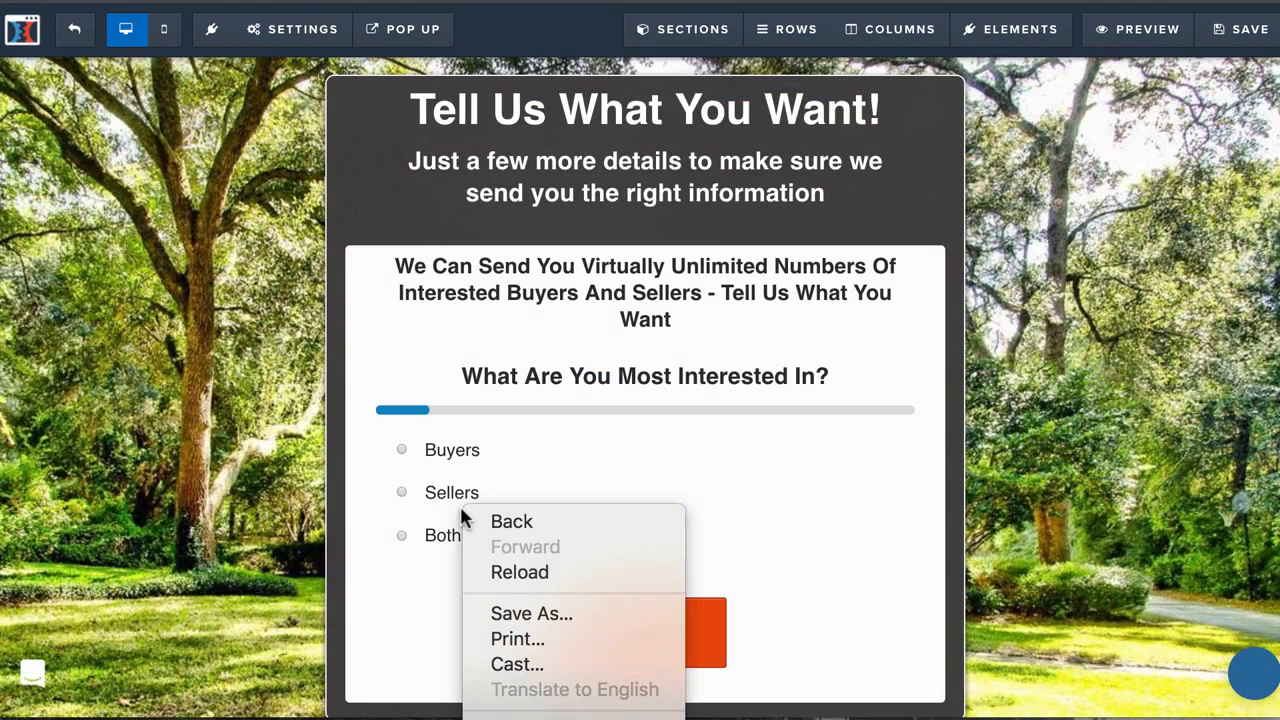
pyautogui.click(844, 389)
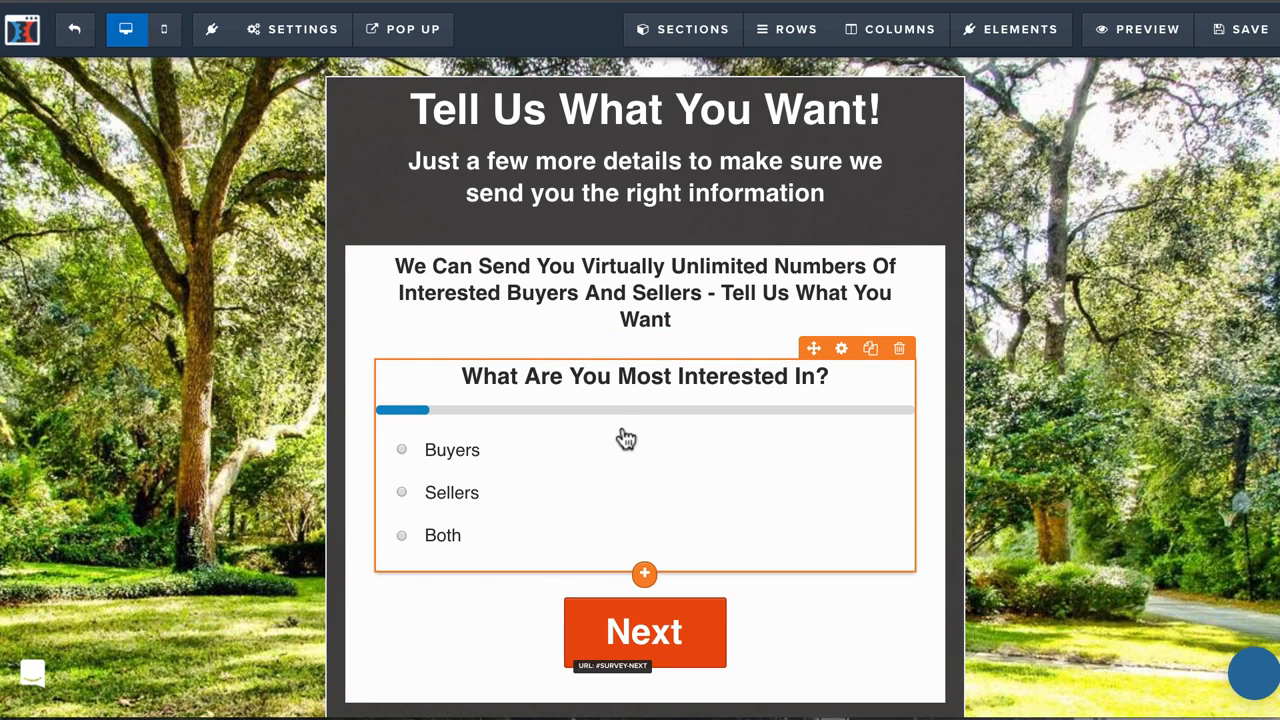
# Examine the answers and redirect options of the survey question "What Are You Most Interested In?", keeping Next Question for Buyers.
pyautogui.click(843, 351)
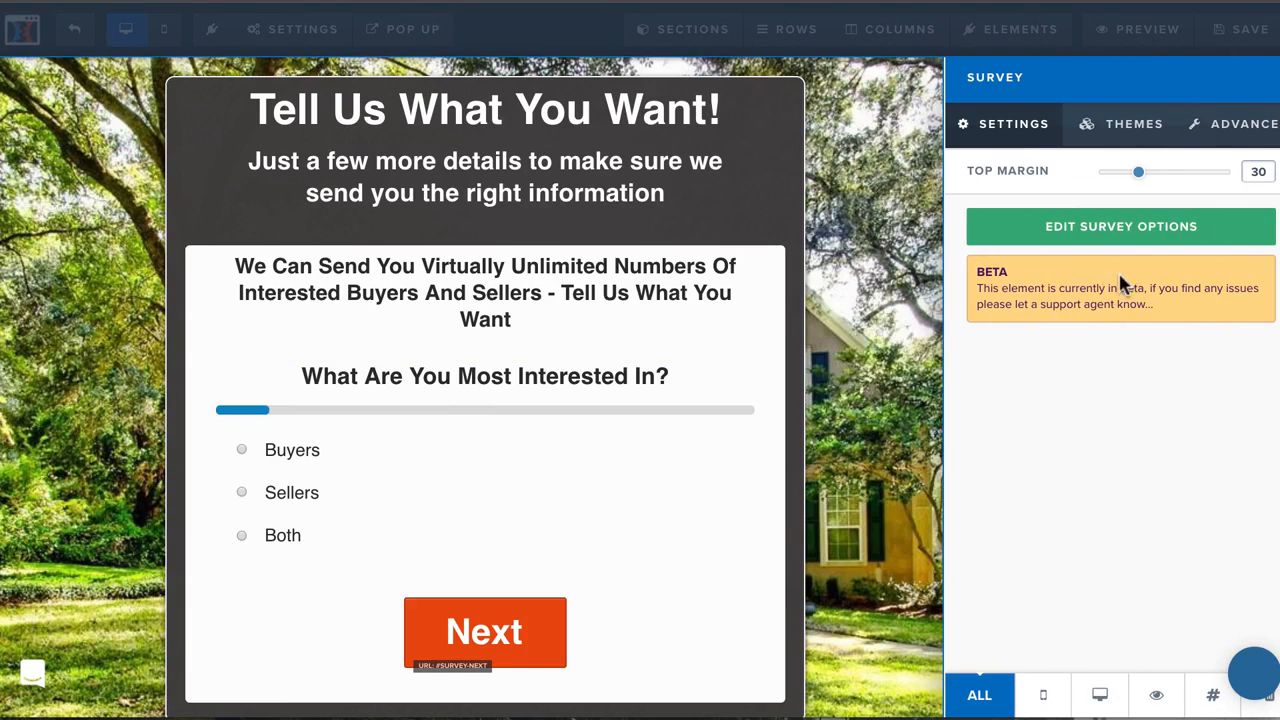
pyautogui.click(1130, 234)
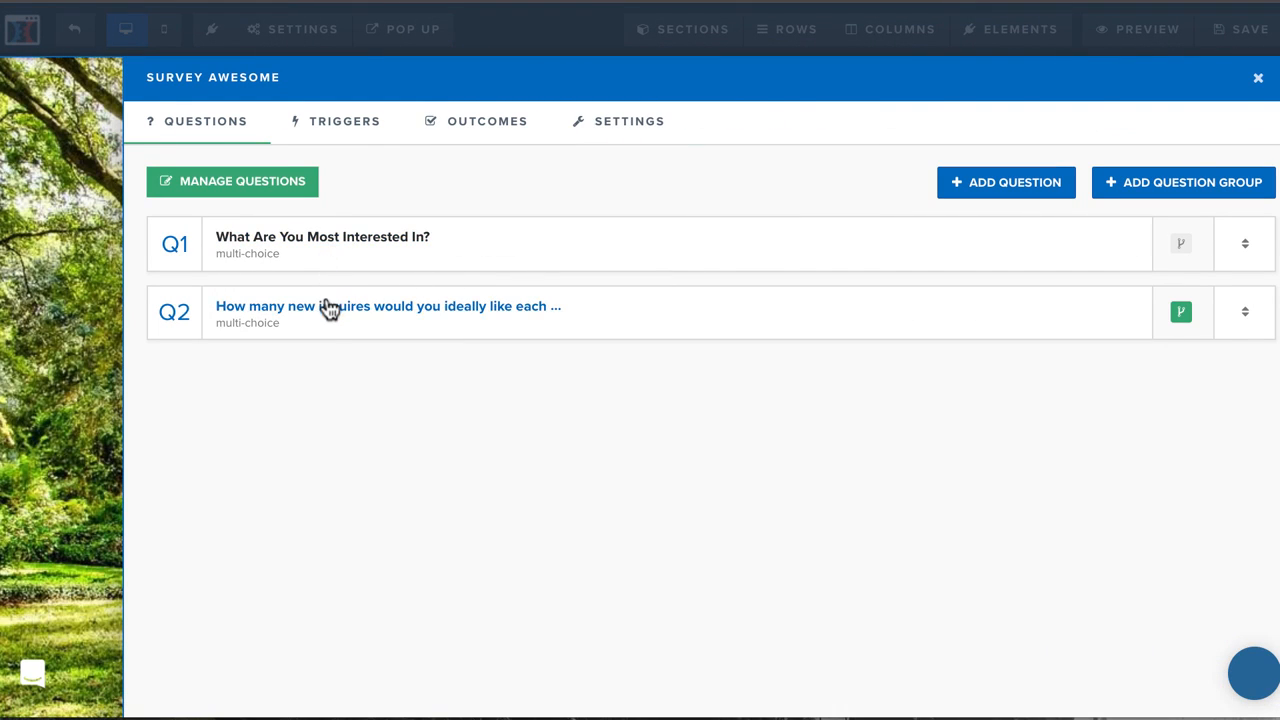
pyautogui.click(305, 240)
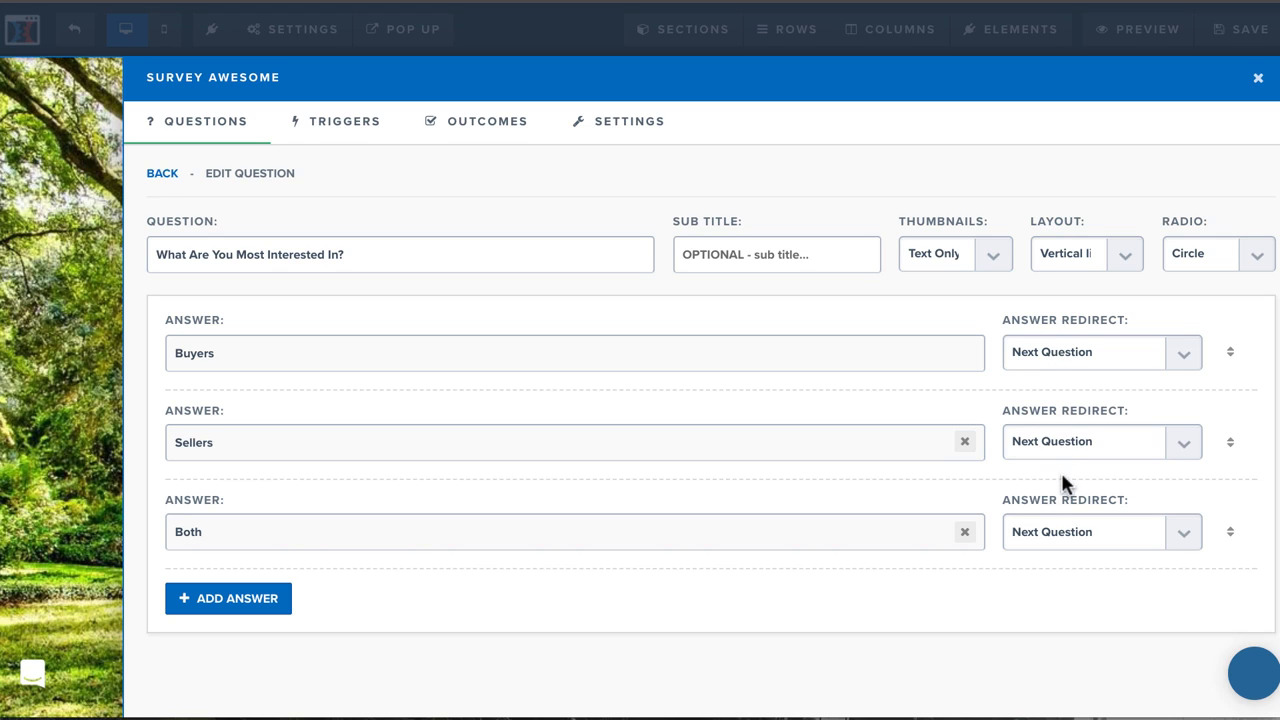
pyautogui.click(1064, 350)
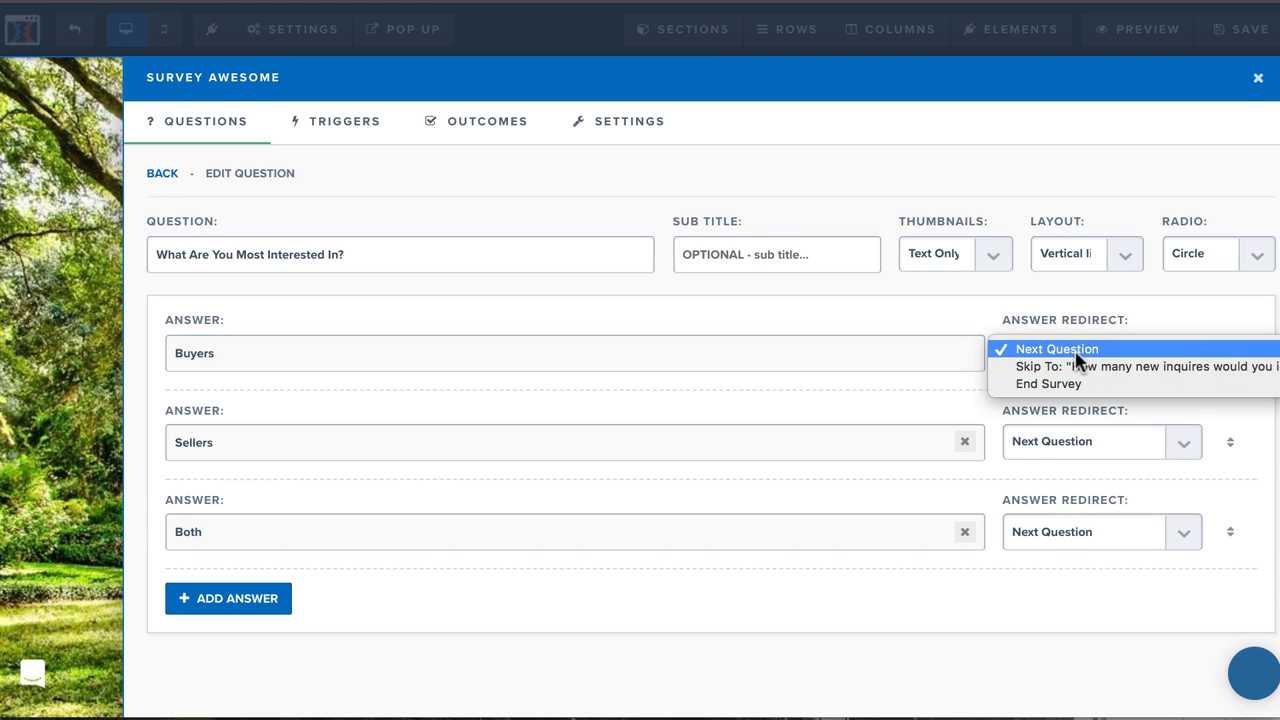
pyautogui.click(1078, 359)
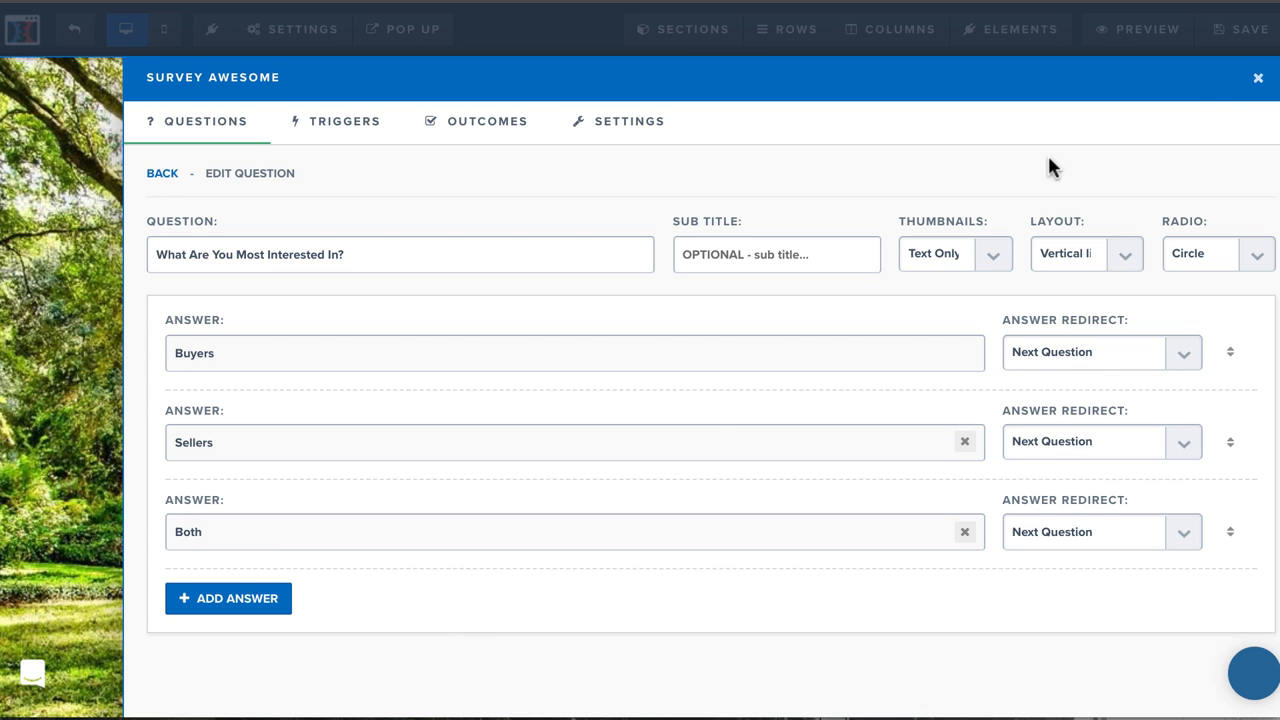
pyautogui.click(1258, 79)
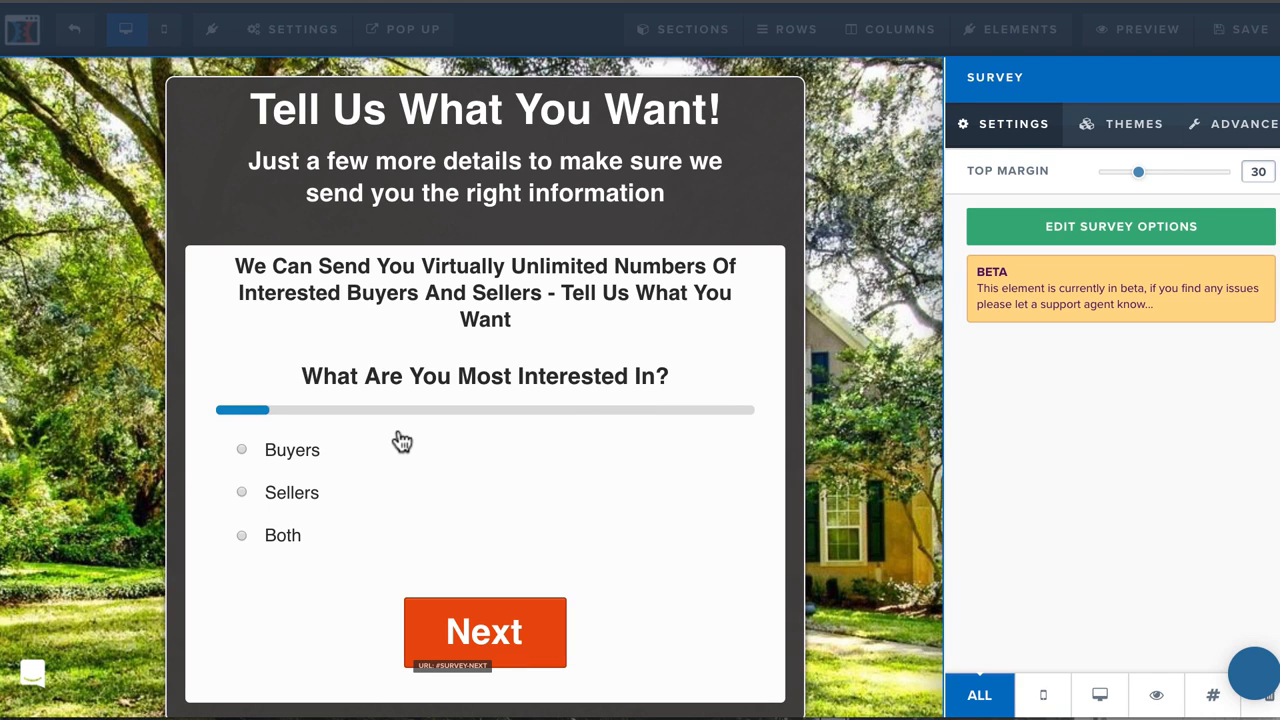
pyautogui.click(271, 518)
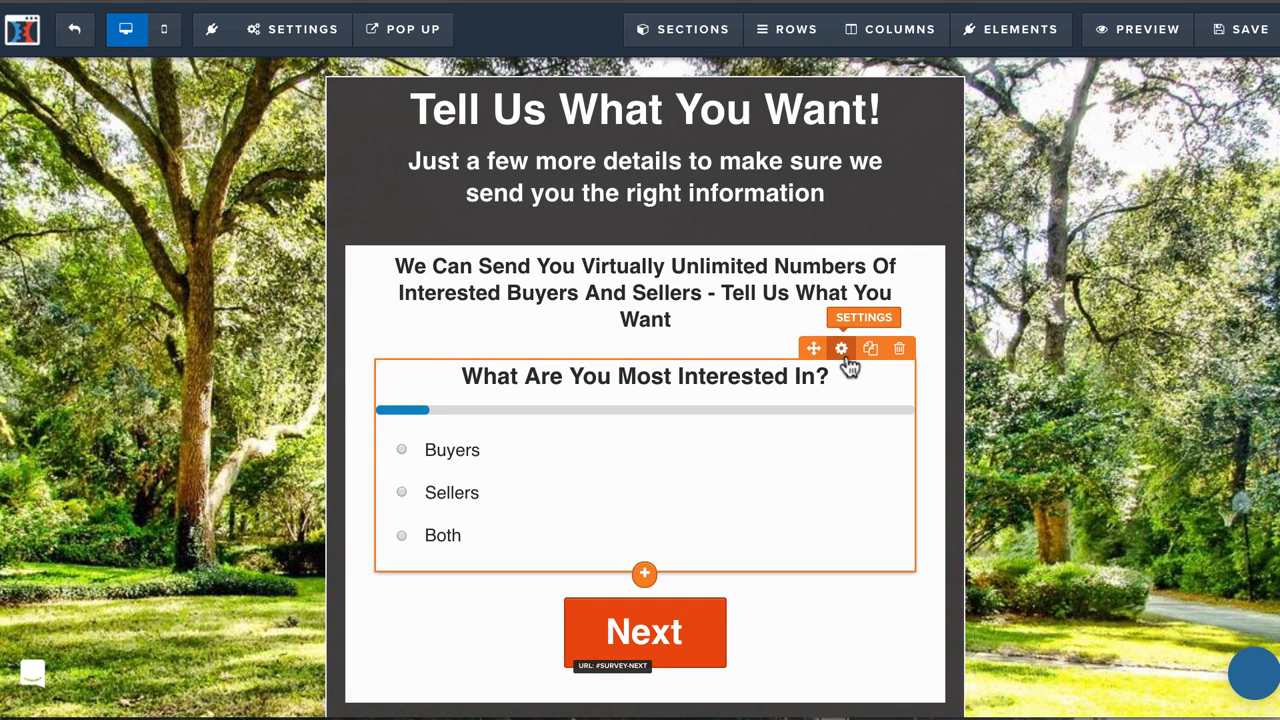
# Examine the answers and redirects of the survey's second question about weekly inquiries, and check the page's Next button.
pyautogui.click(841, 348)
pyautogui.click(1157, 229)
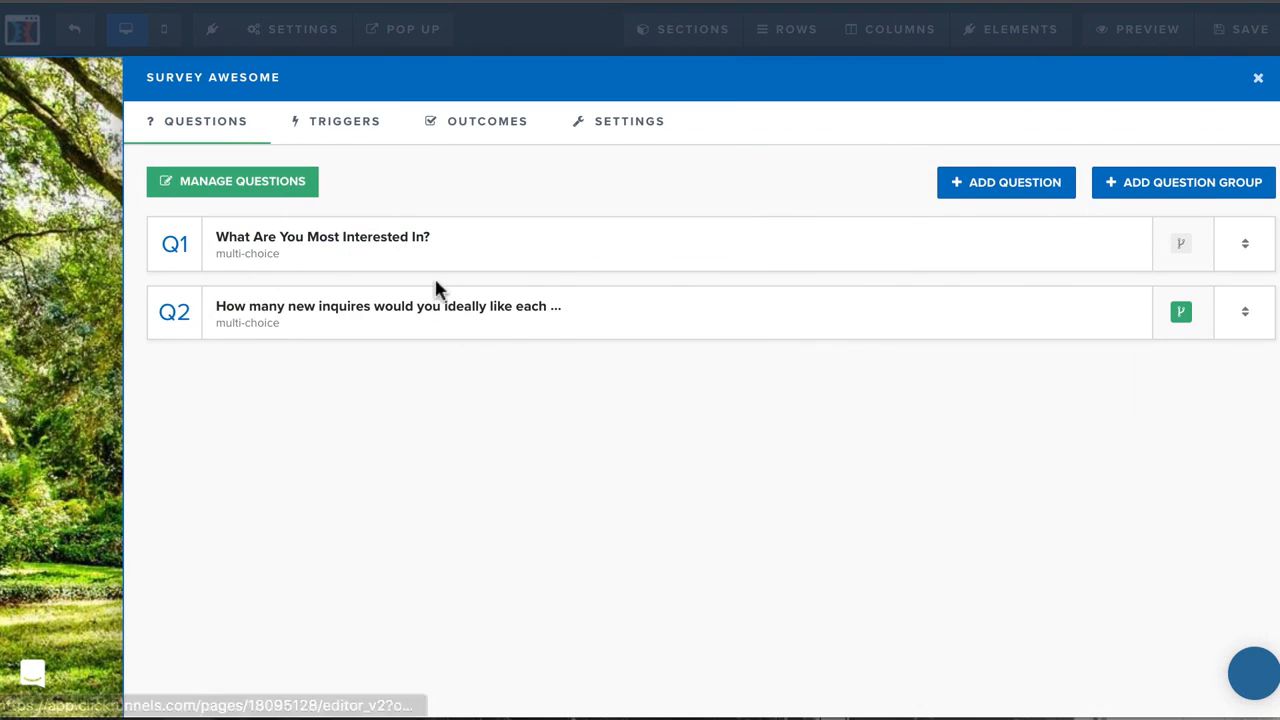
pyautogui.click(369, 311)
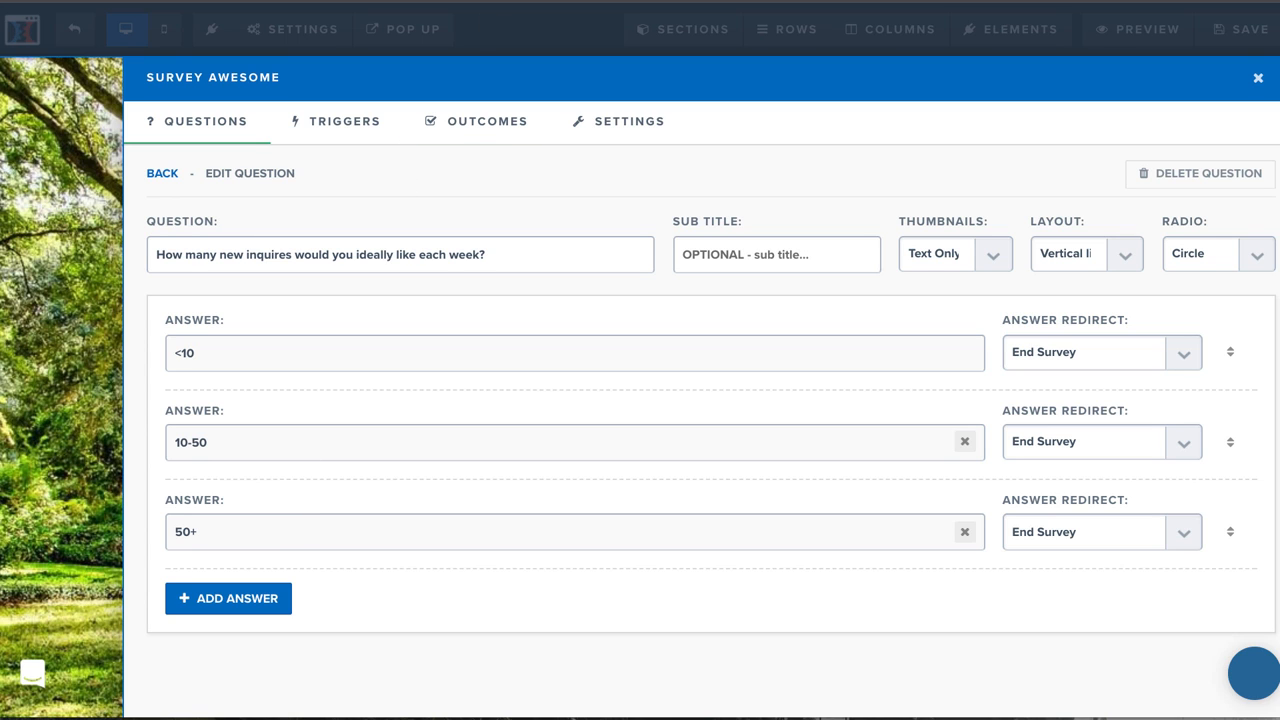
pyautogui.click(1256, 80)
pyautogui.click(746, 466)
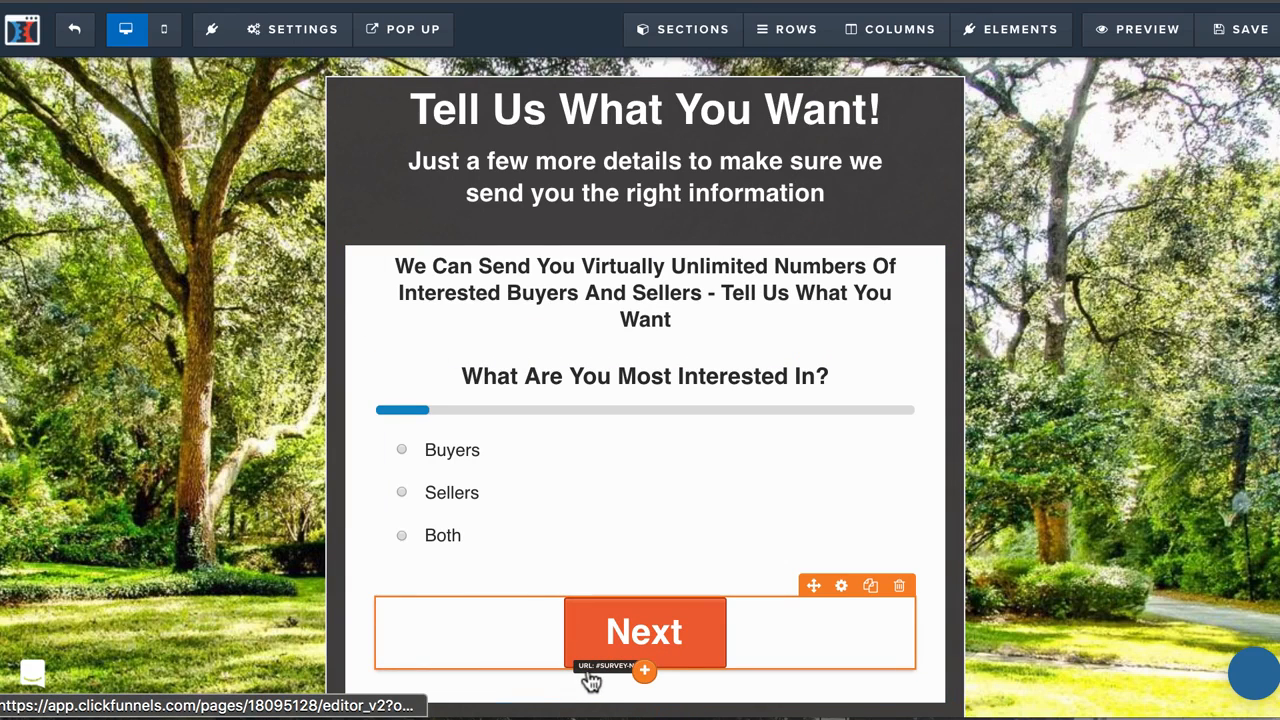
pyautogui.click(680, 645)
# Preview the page and test the survey with the answers Both and 10-50, through to the call-booking page.
pyautogui.click(1120, 29)
pyautogui.click(402, 394)
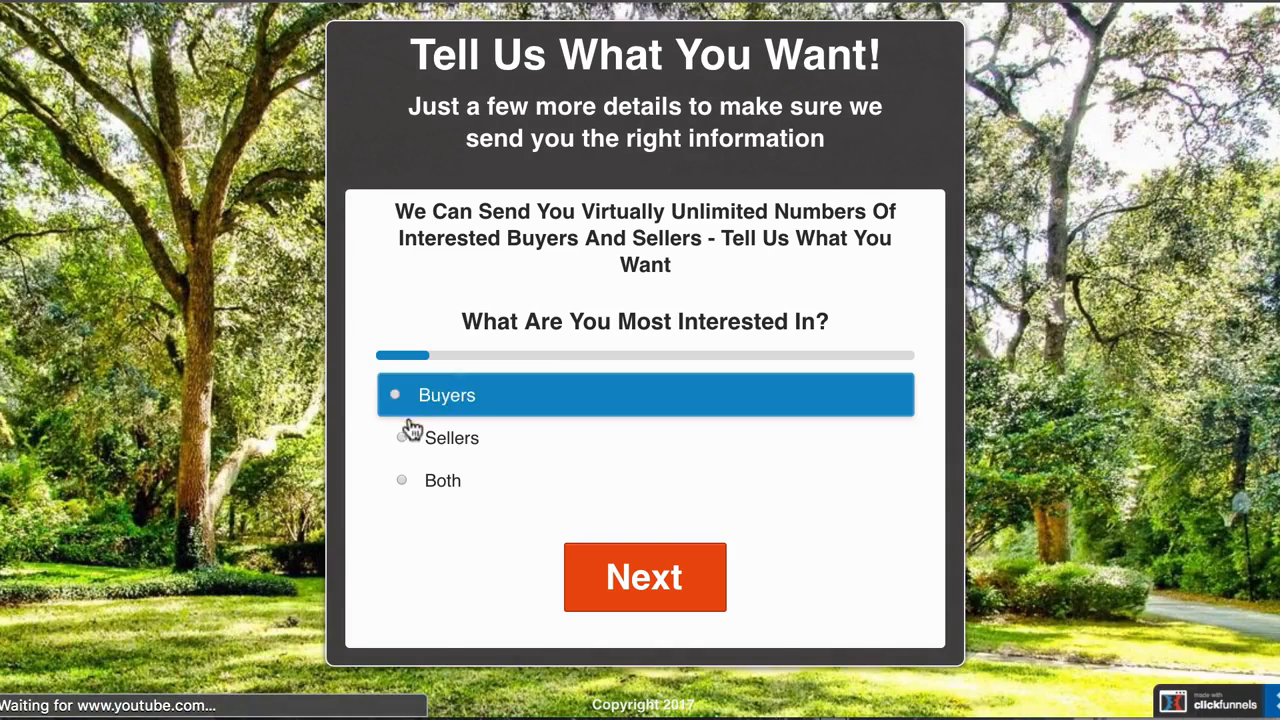
pyautogui.click(400, 482)
pyautogui.click(591, 563)
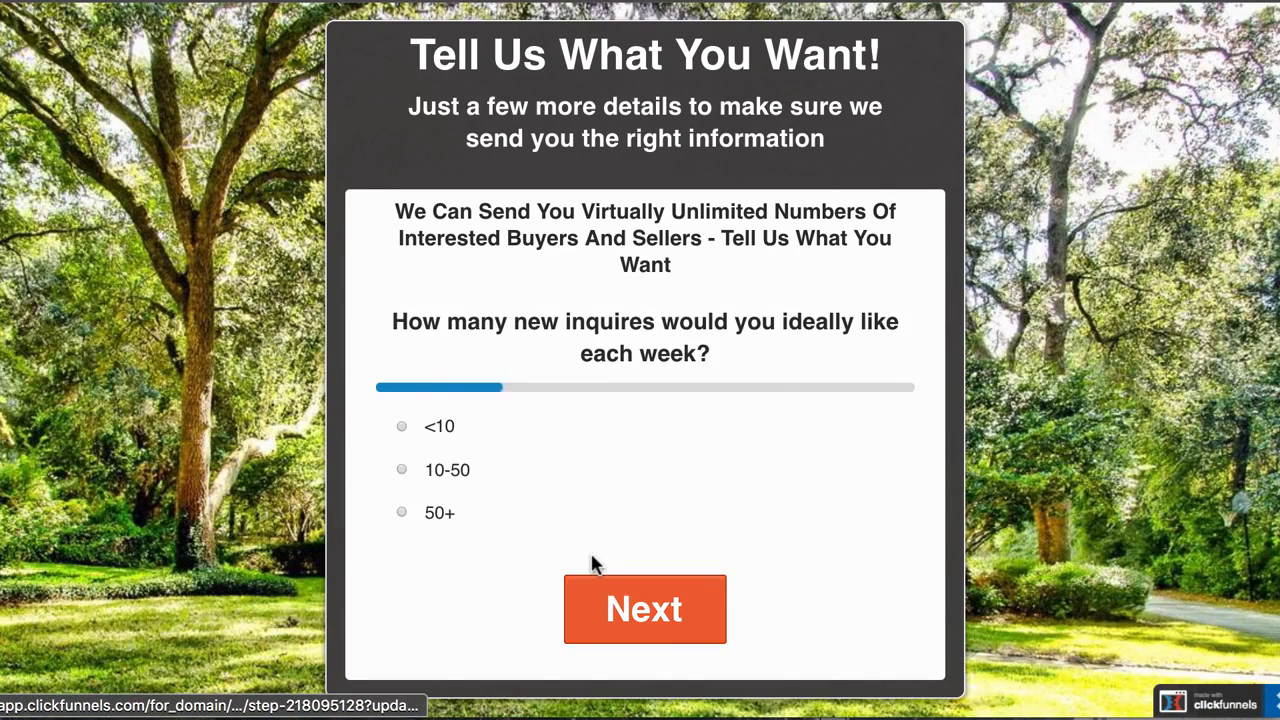
pyautogui.click(414, 424)
pyautogui.click(412, 512)
pyautogui.click(410, 472)
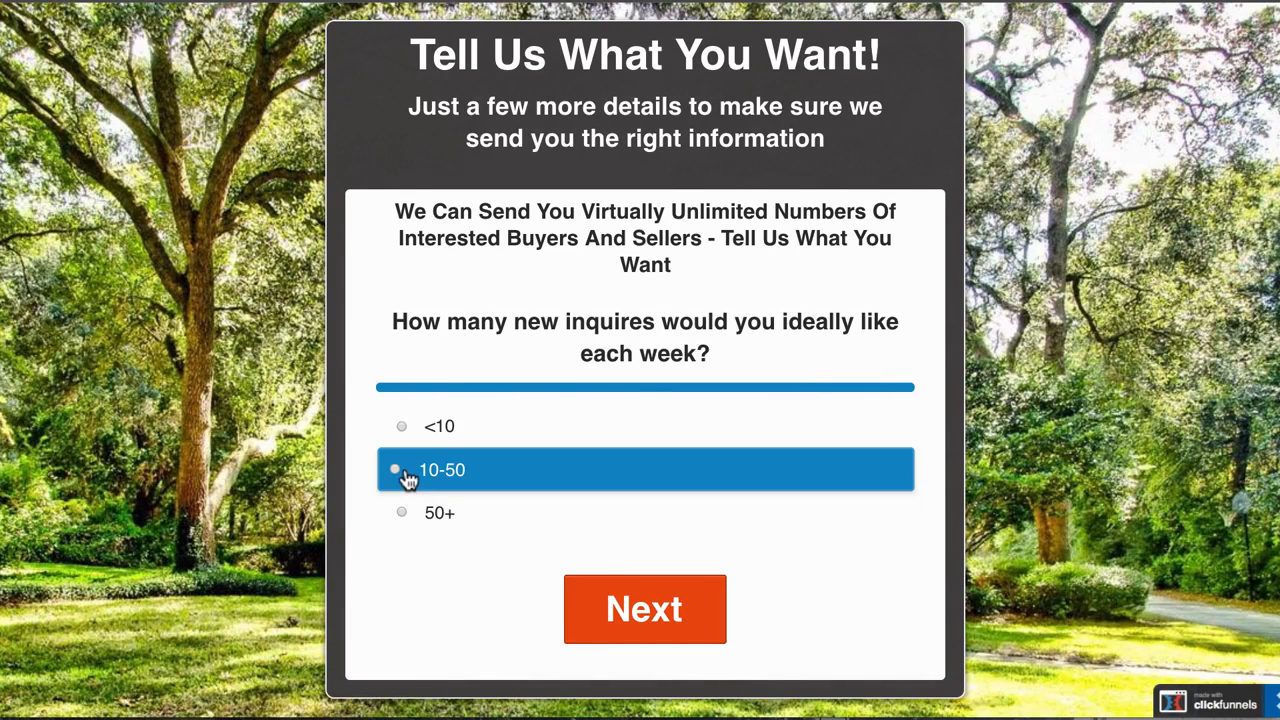
pyautogui.click(625, 612)
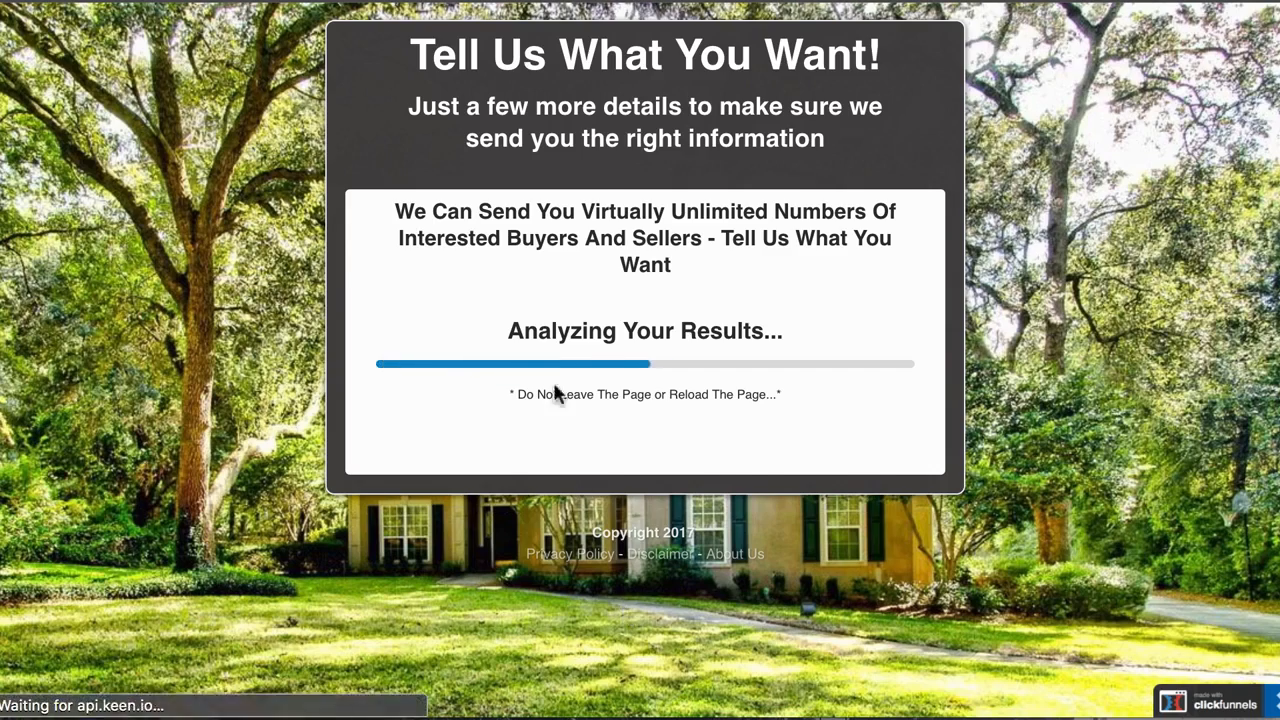
pyautogui.scroll(-3, 660, 460)
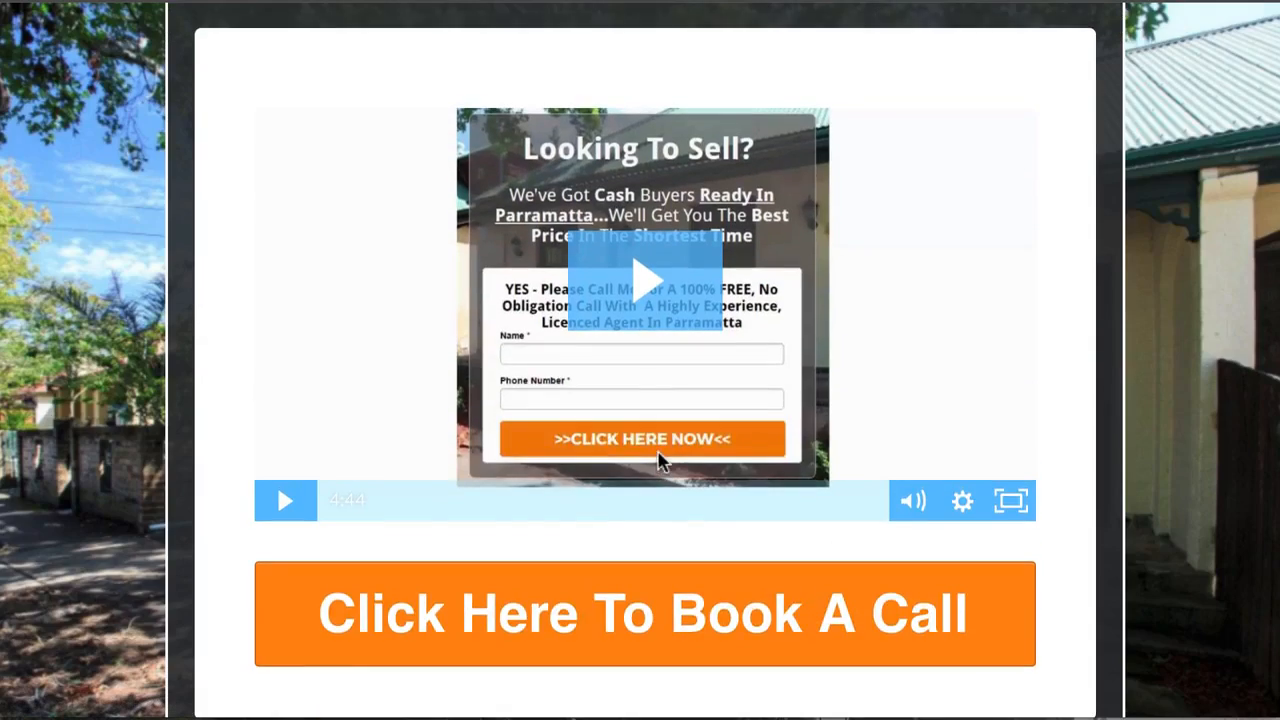
pyautogui.scroll(3, 660, 460)
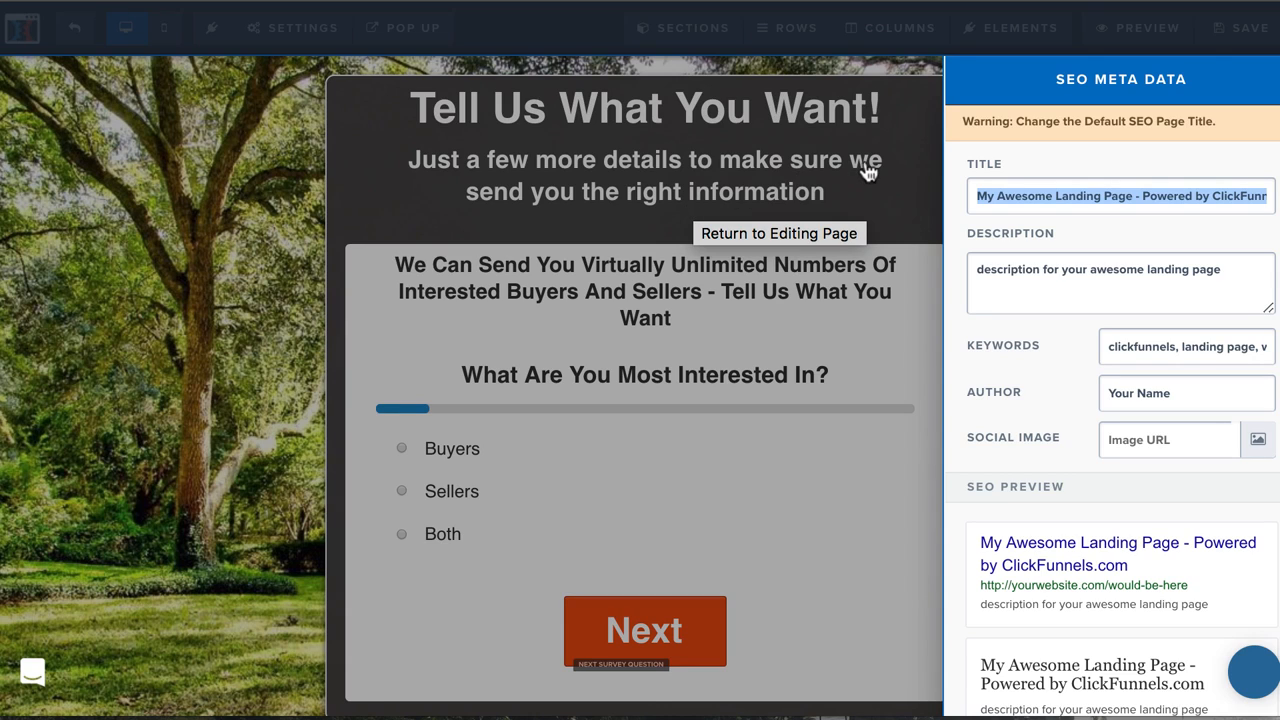
# Set the Step 2 page's SEO title to "Quick Survey".
pyautogui.tripleClick(1139, 201)
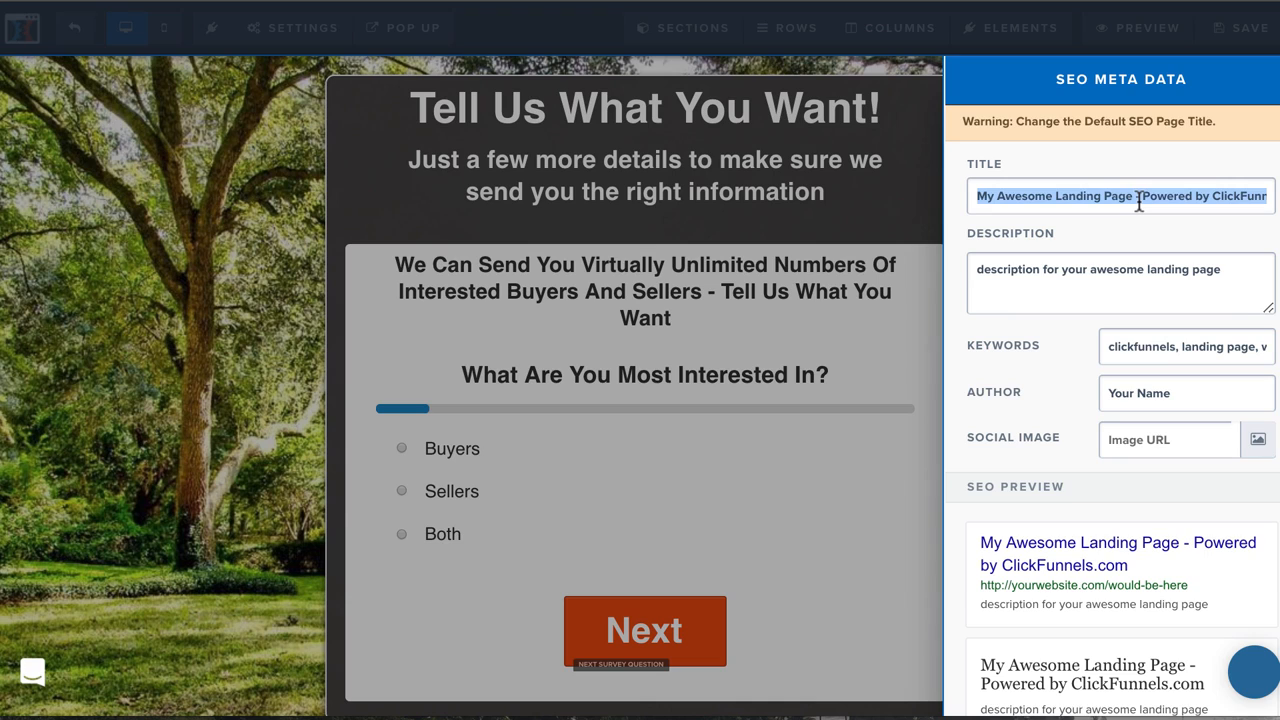
pyautogui.write('Q')
pyautogui.press('BackSpace')
pyautogui.write('QUick')
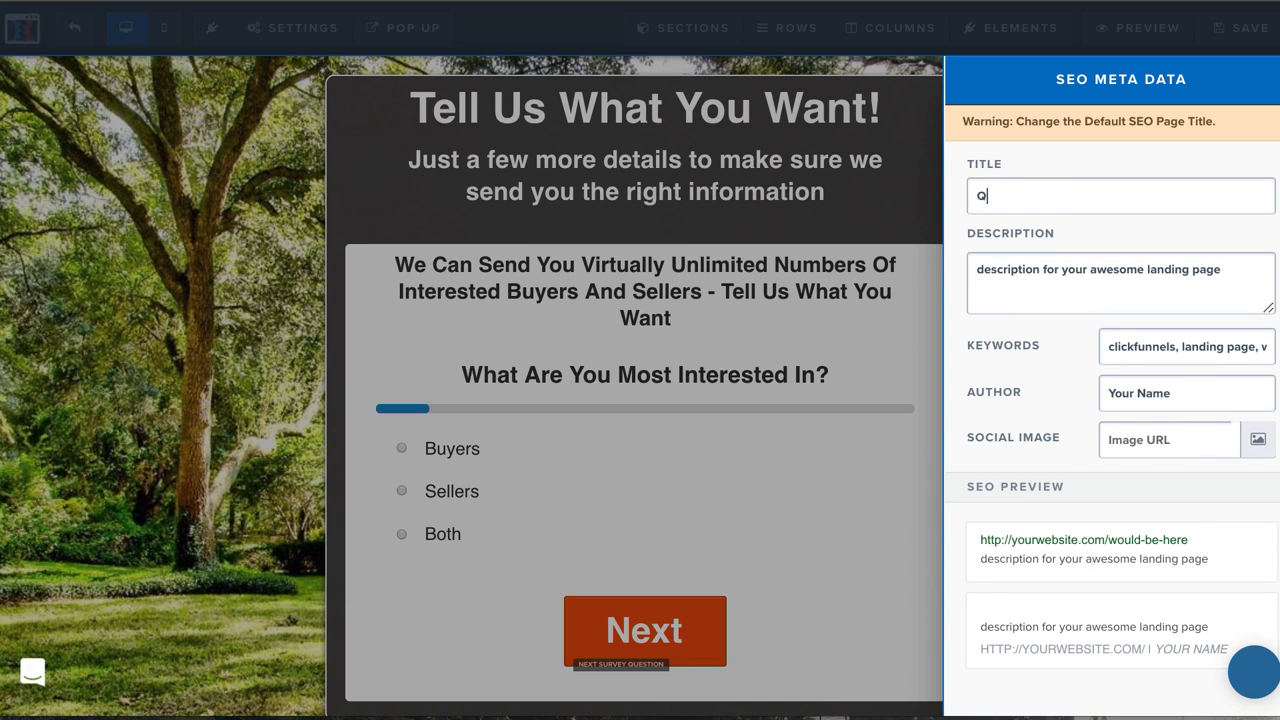
pyautogui.press('BackSpace')
pyautogui.press('BackSpace')
pyautogui.press('BackSpace')
pyautogui.press('BackSpace')
pyautogui.write('iui')
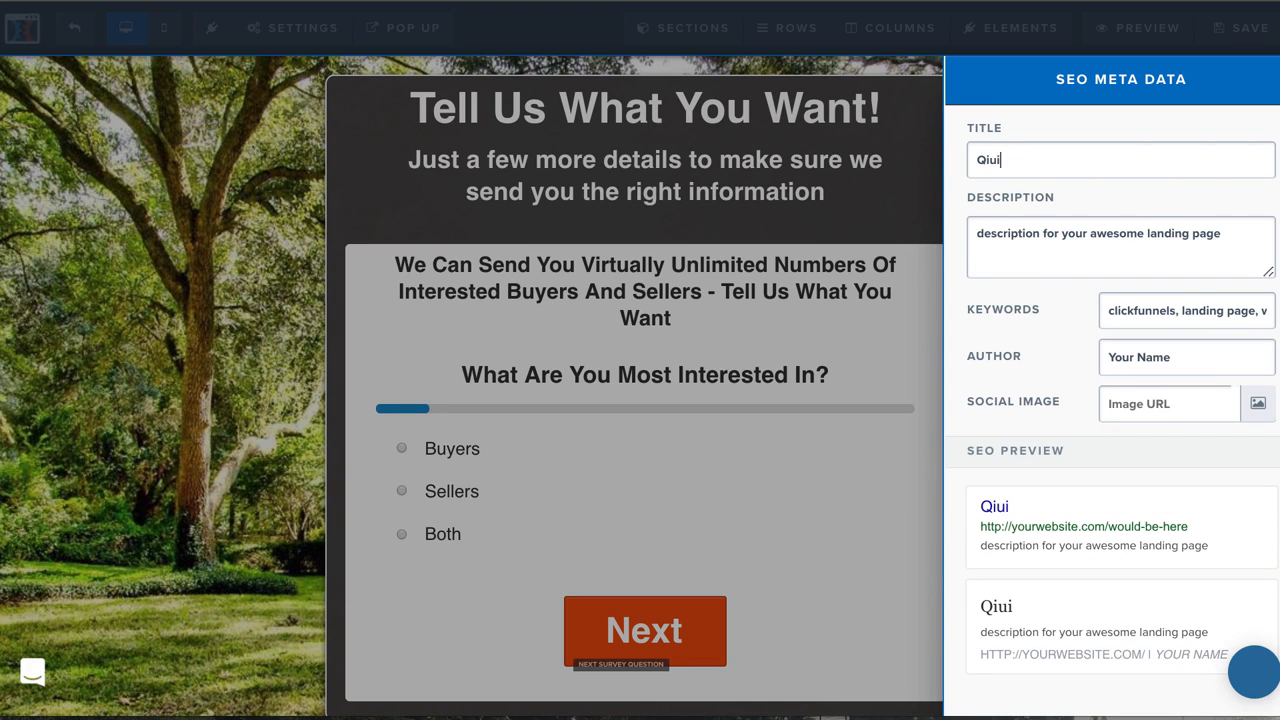
pyautogui.press('BackSpace')
pyautogui.press('BackSpace')
pyautogui.press('BackSpace')
pyautogui.write('uick Survey')
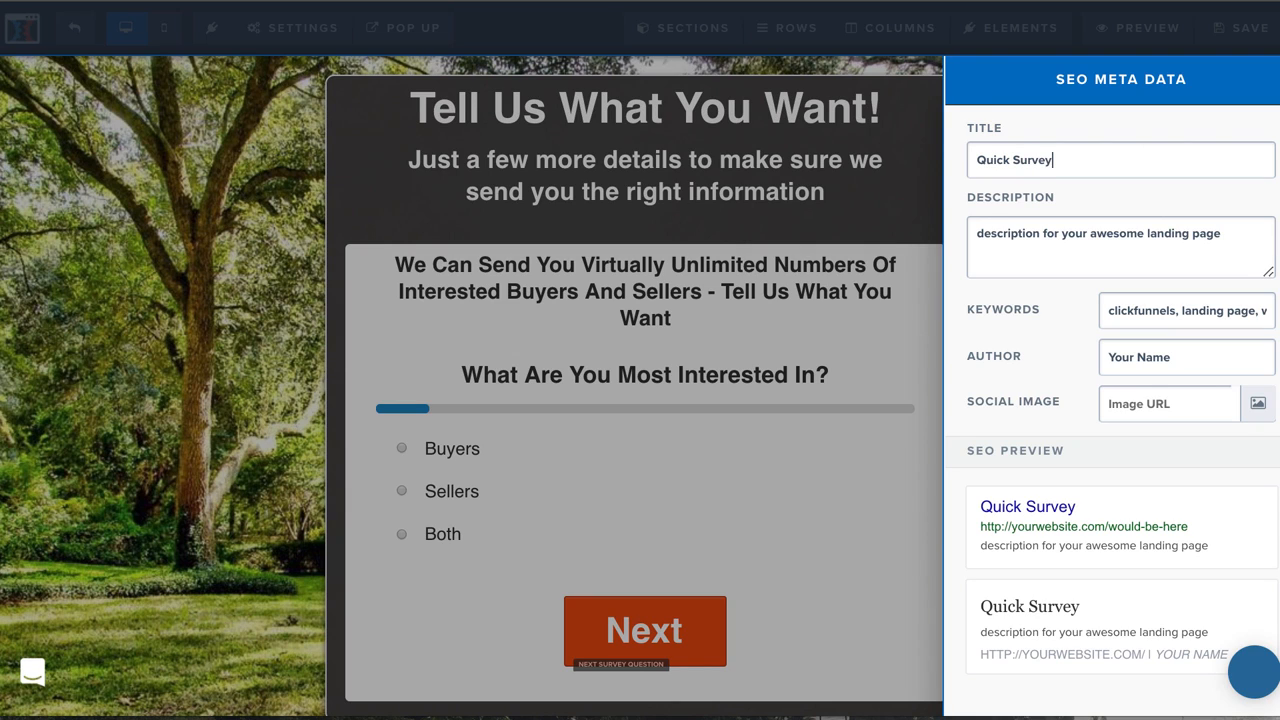
# Replace the page's SEO description with "Get more leads." and return to editing the page.
pyautogui.tripleClick(1159, 240)
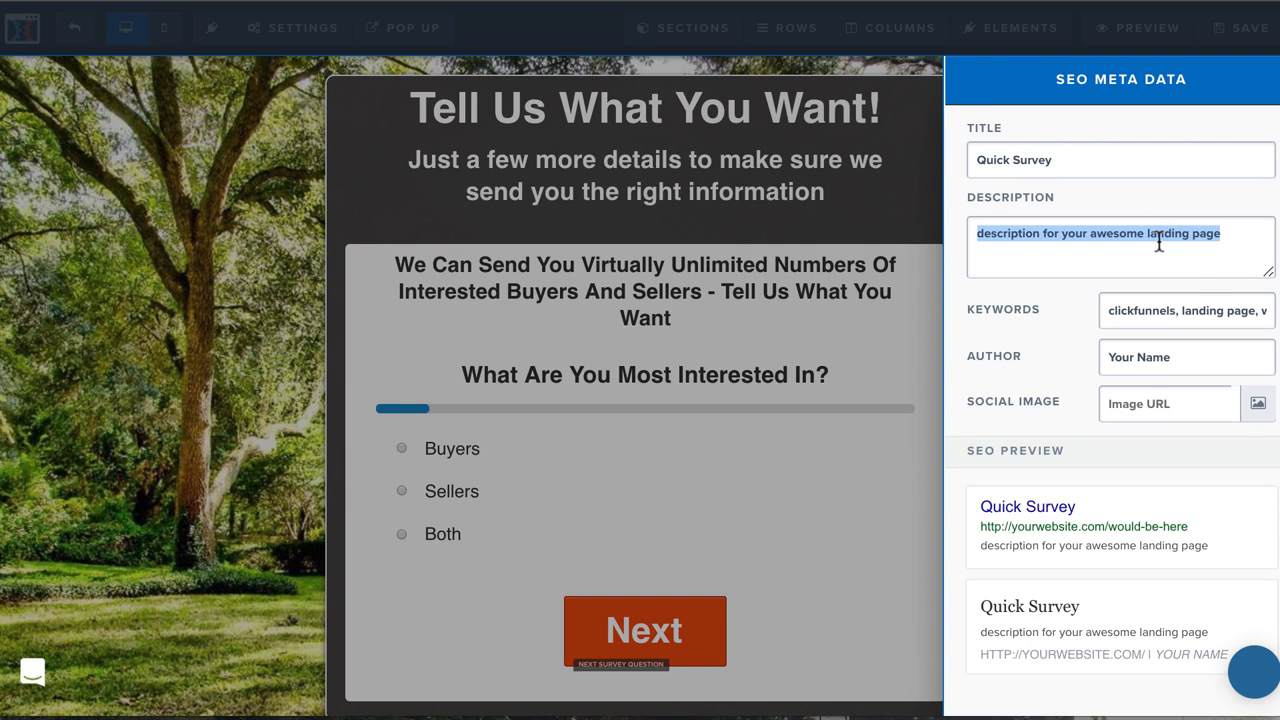
pyautogui.write('Doi')
pyautogui.press('BackSpace')
pyautogui.press('BackSpace')
pyautogui.press('BackSpace')
pyautogui.write('G')
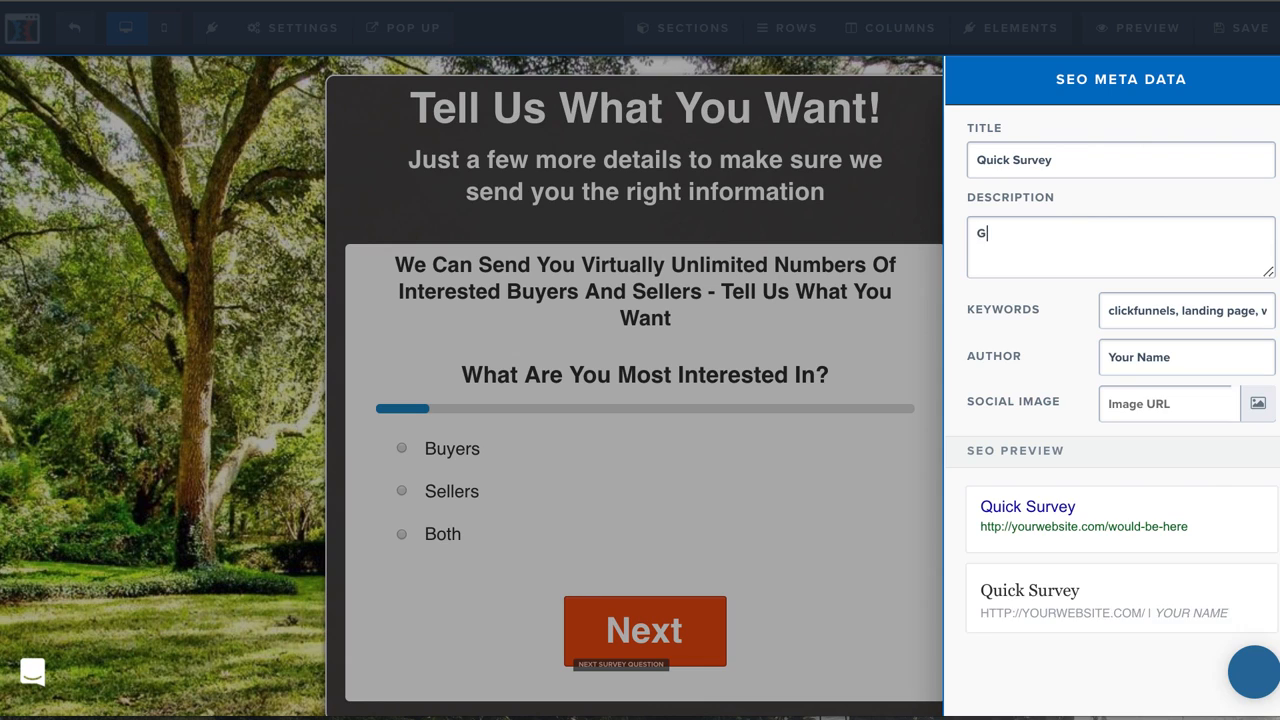
pyautogui.write('et more leads')
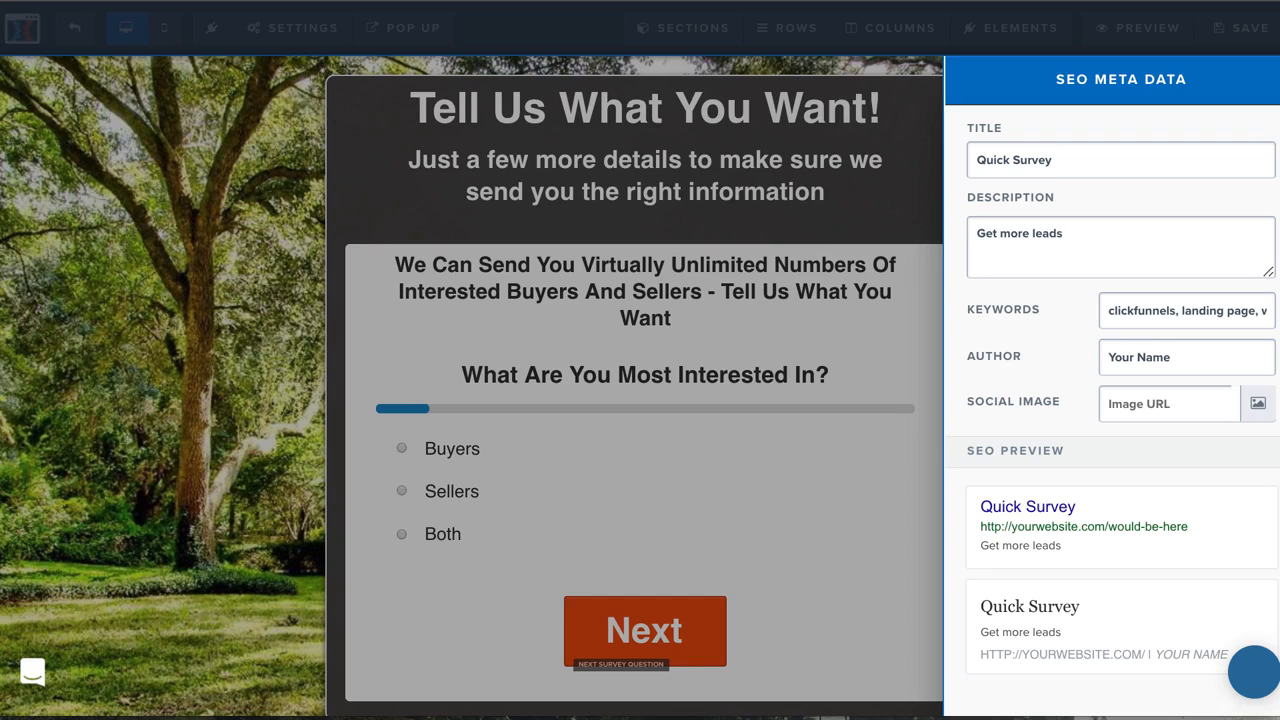
pyautogui.write('.')
pyautogui.click(766, 585)
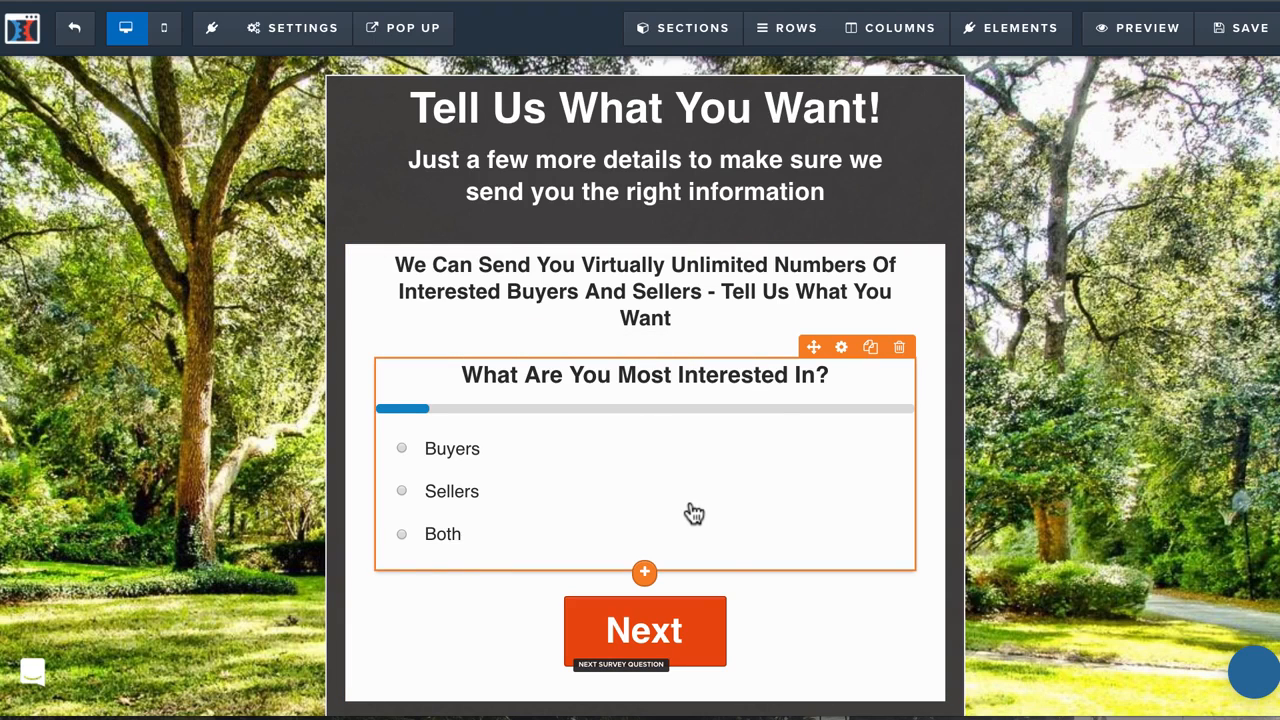
# Add a multiple choice question to the survey, worded "What your favorite color".
pyautogui.click(841, 347)
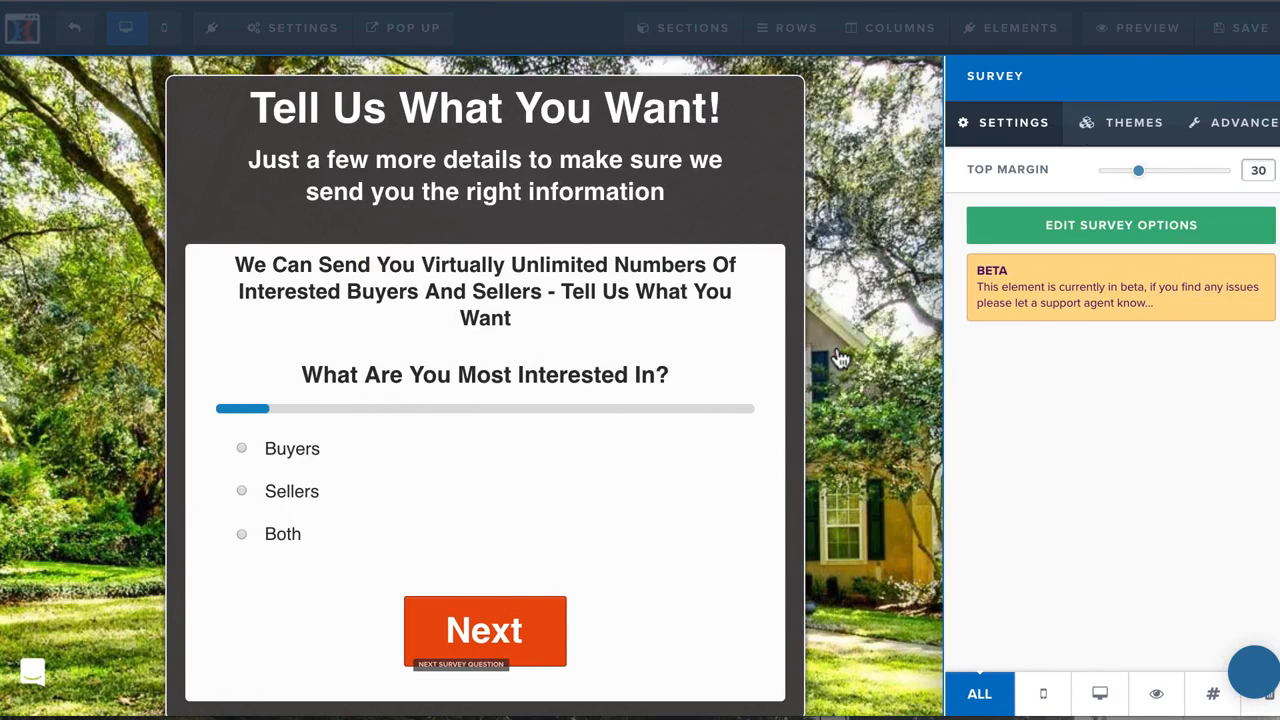
pyautogui.click(1078, 236)
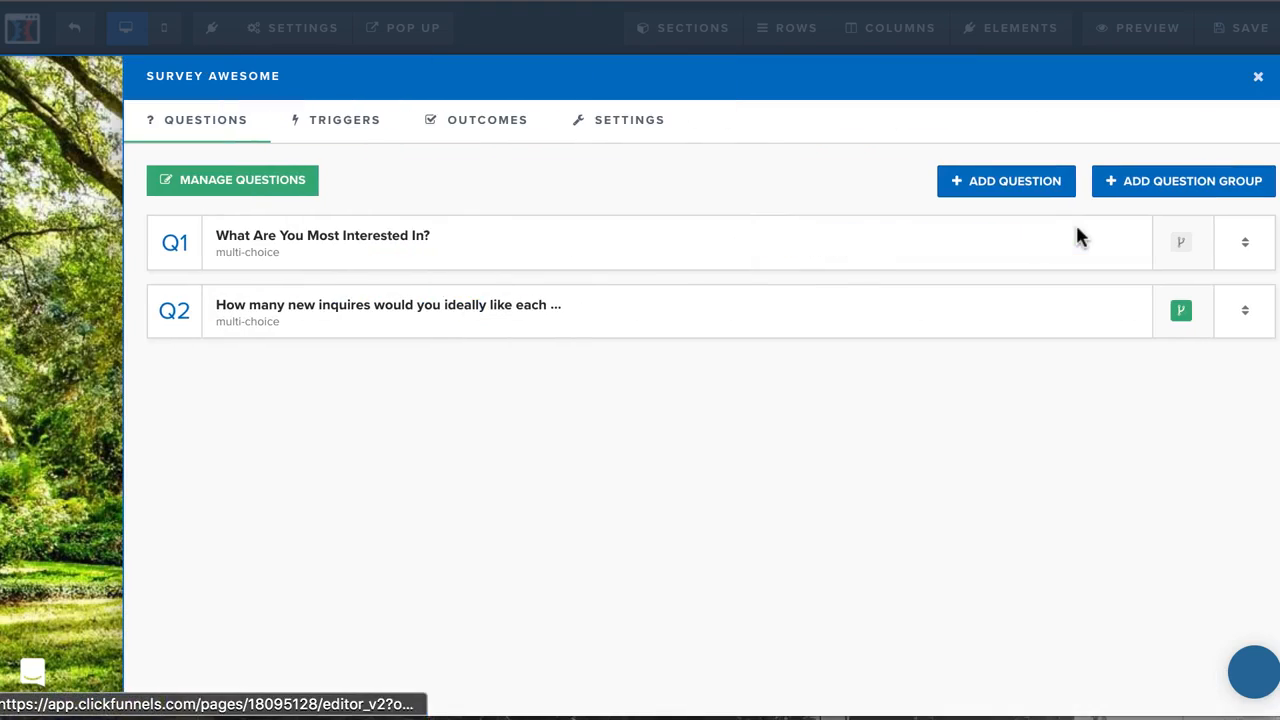
pyautogui.click(975, 190)
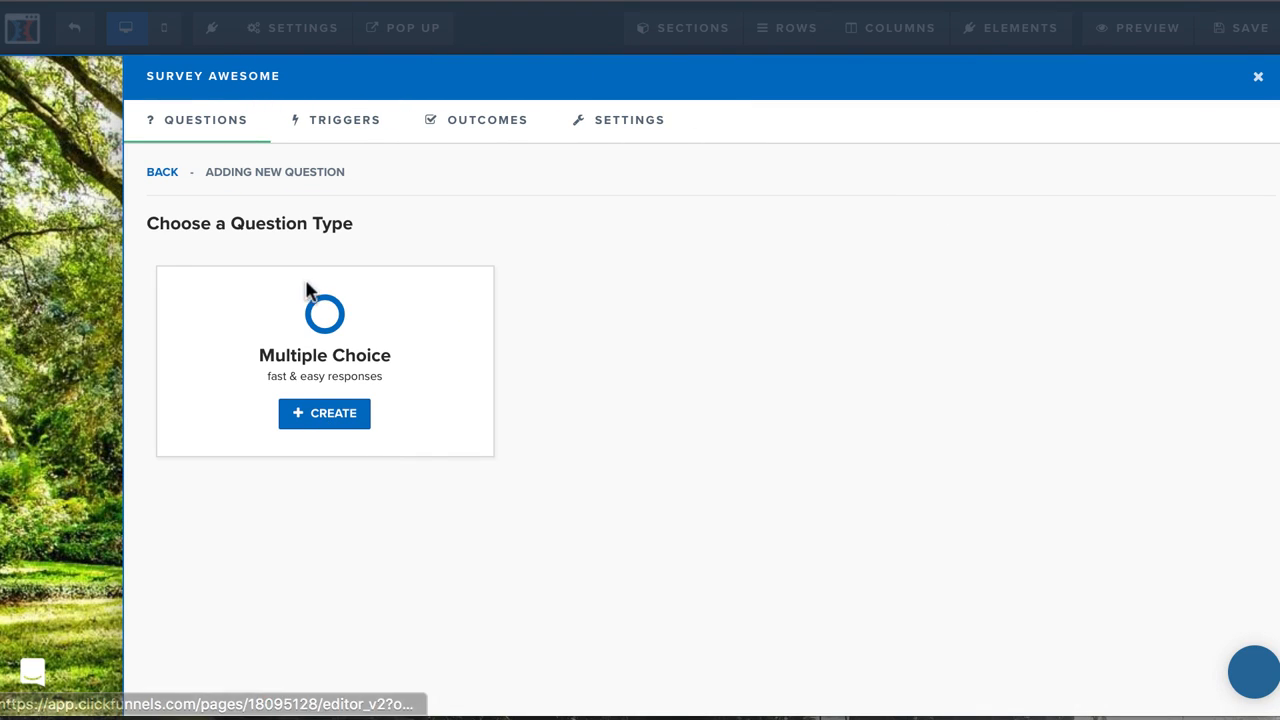
pyautogui.click(300, 413)
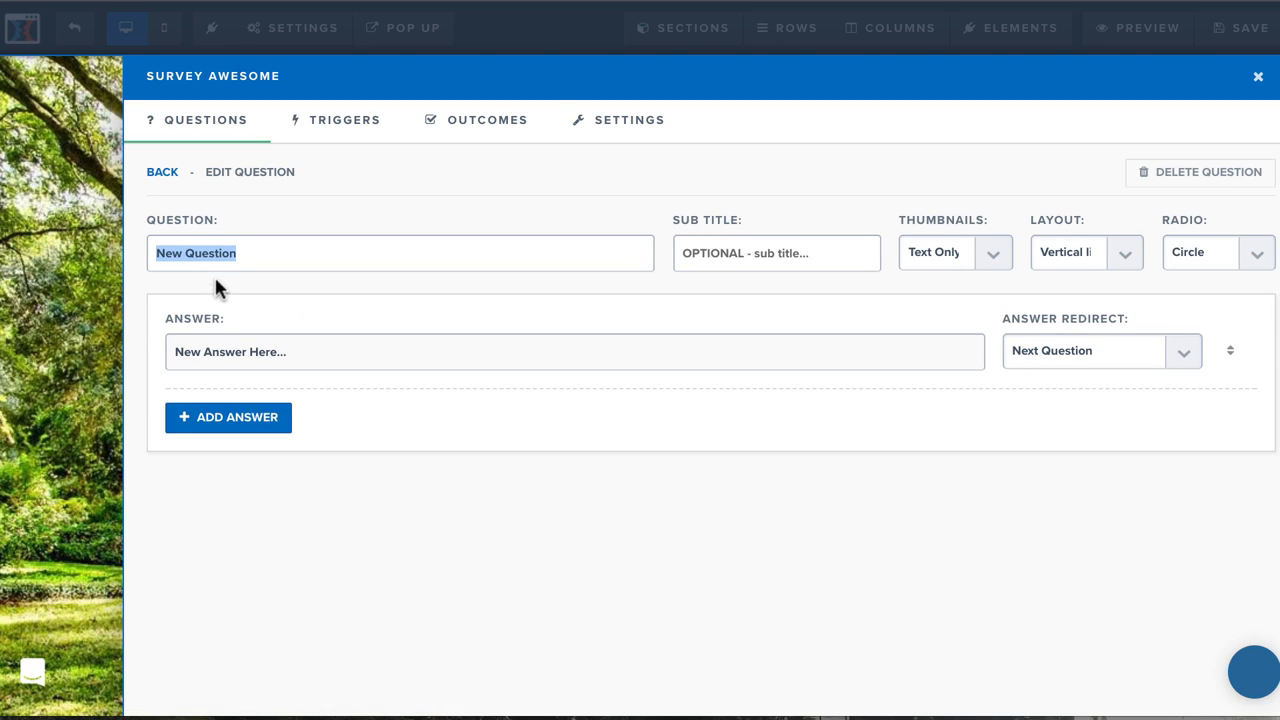
pyautogui.write('What ')
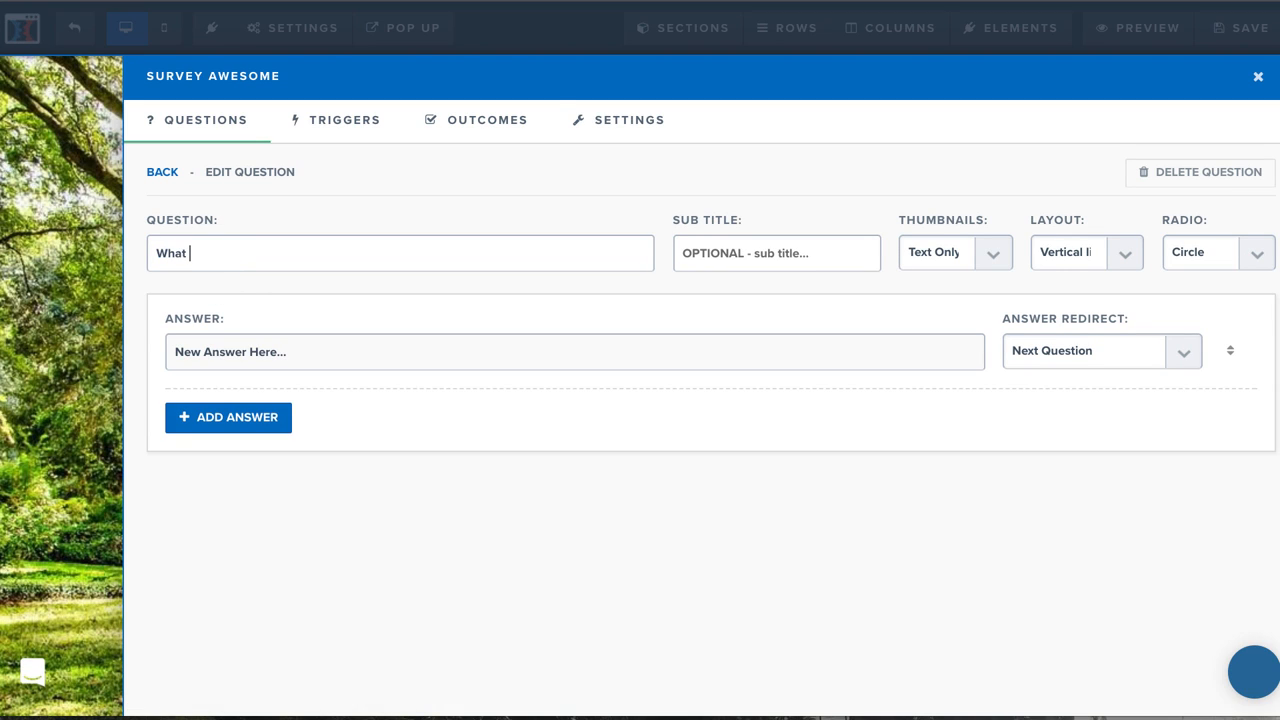
pyautogui.write('your favorite color')
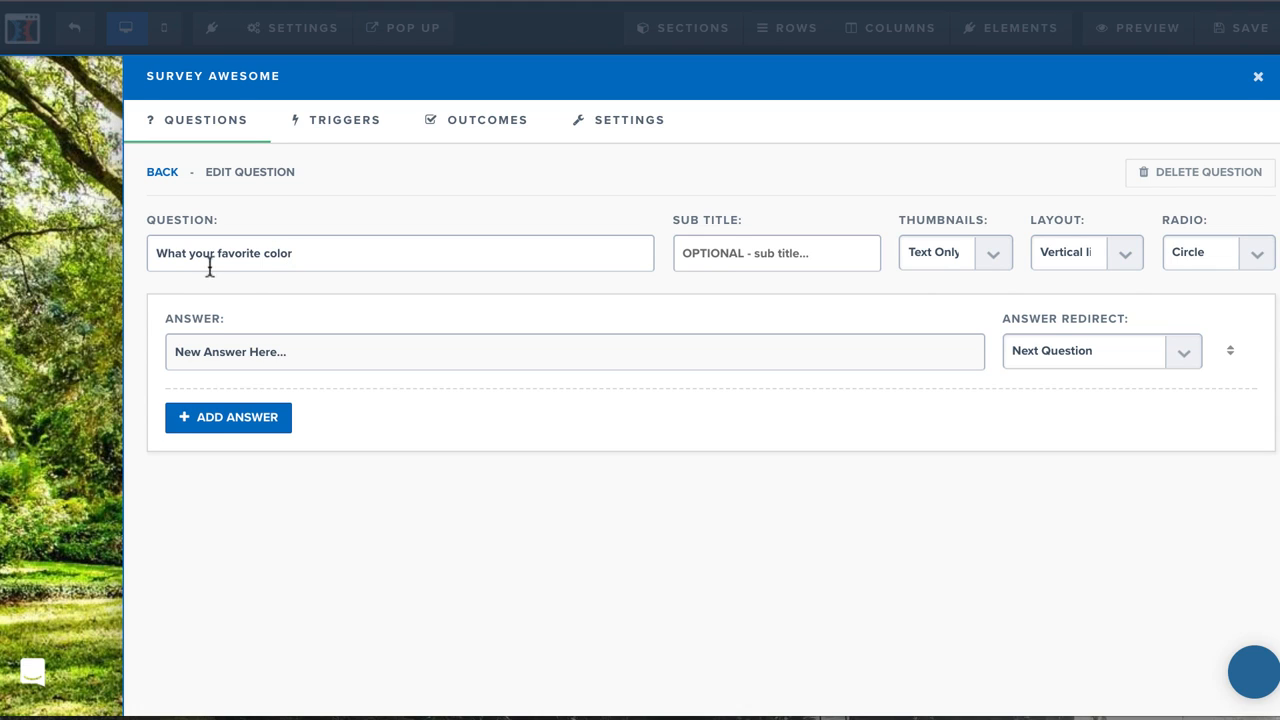
# Give the new question the answers red, blue and green, keeping Next Question as the redirect for red.
pyautogui.doubleClick(208, 358)
pyautogui.tripleClick(208, 358)
pyautogui.write('red')
pyautogui.click(202, 416)
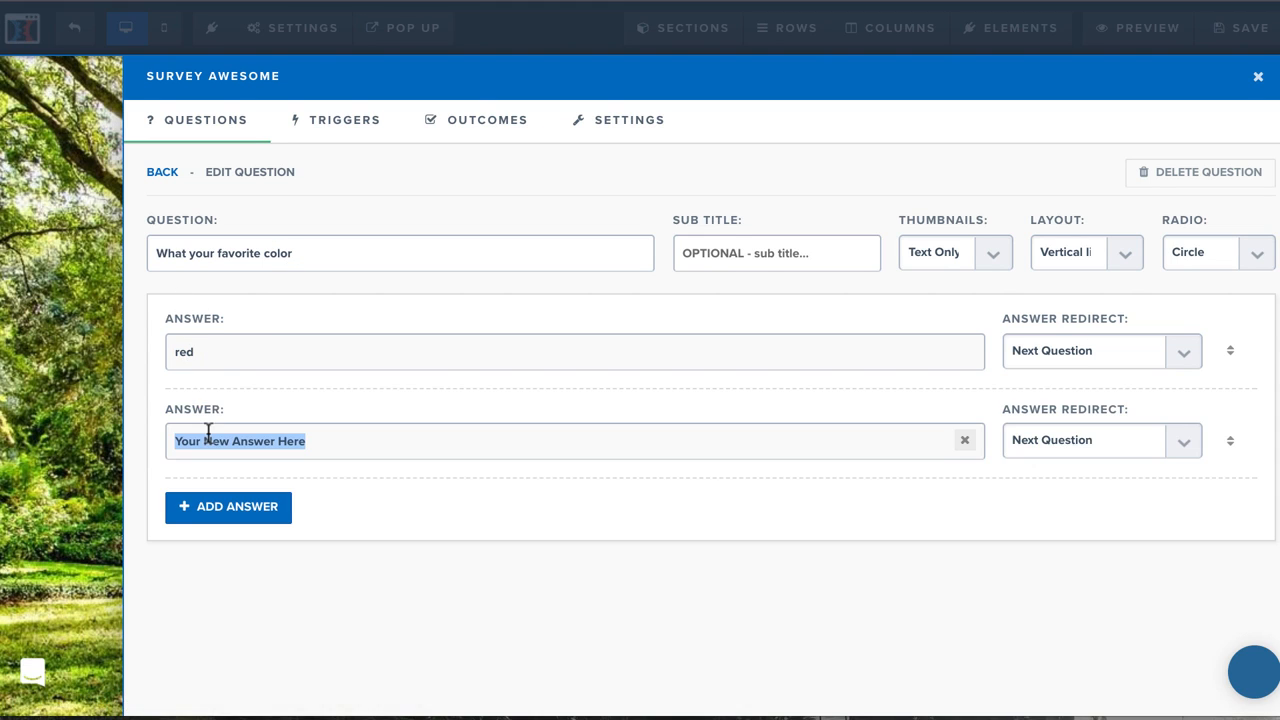
pyautogui.write('blue')
pyautogui.click(218, 506)
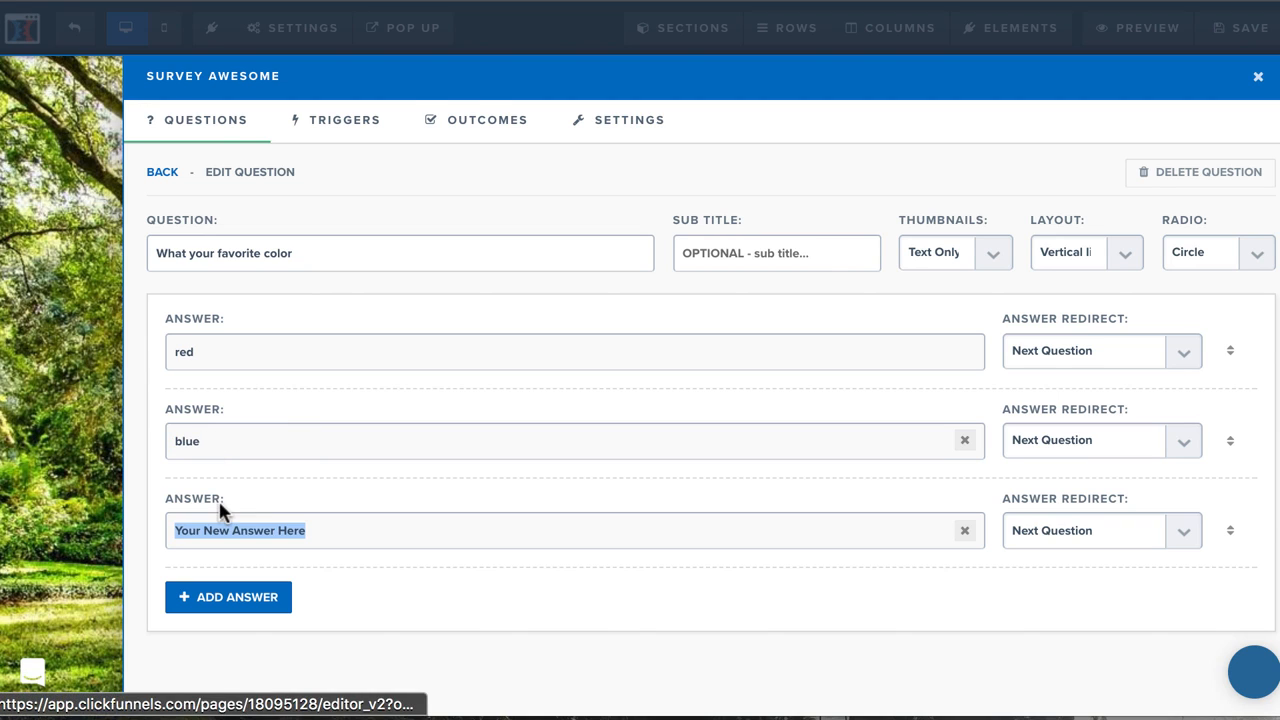
pyautogui.write('green')
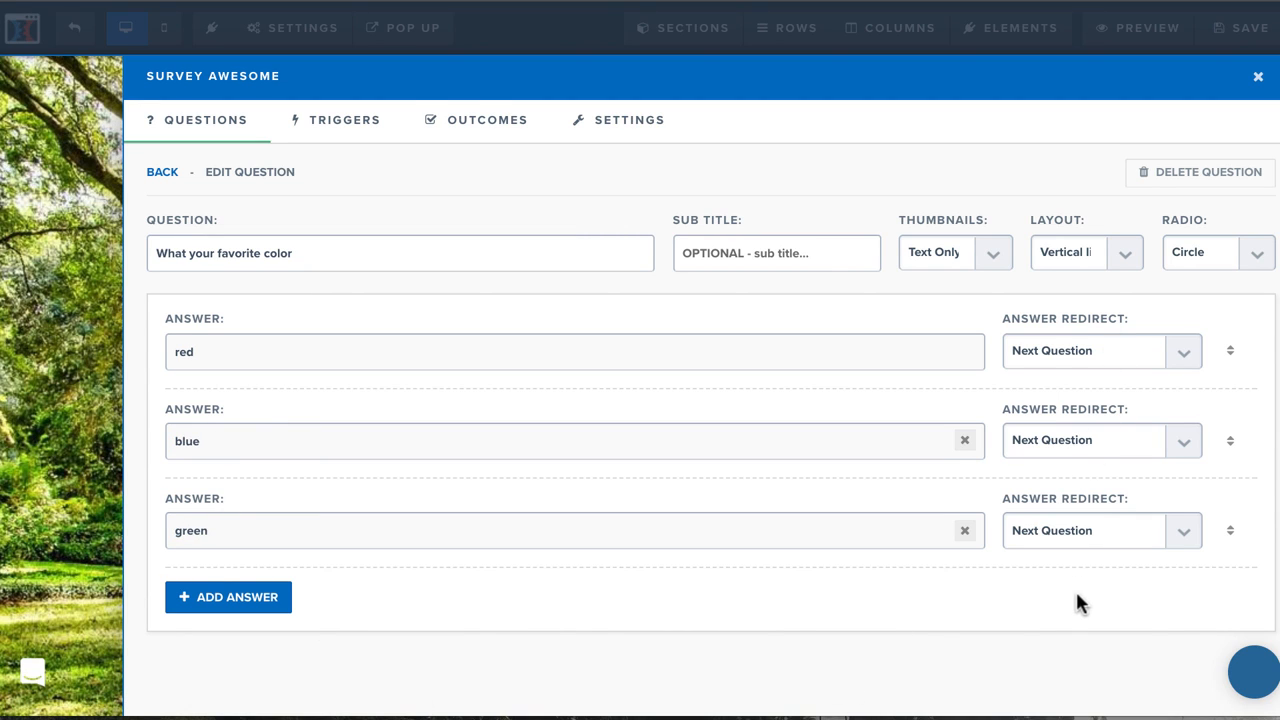
pyautogui.click(1114, 340)
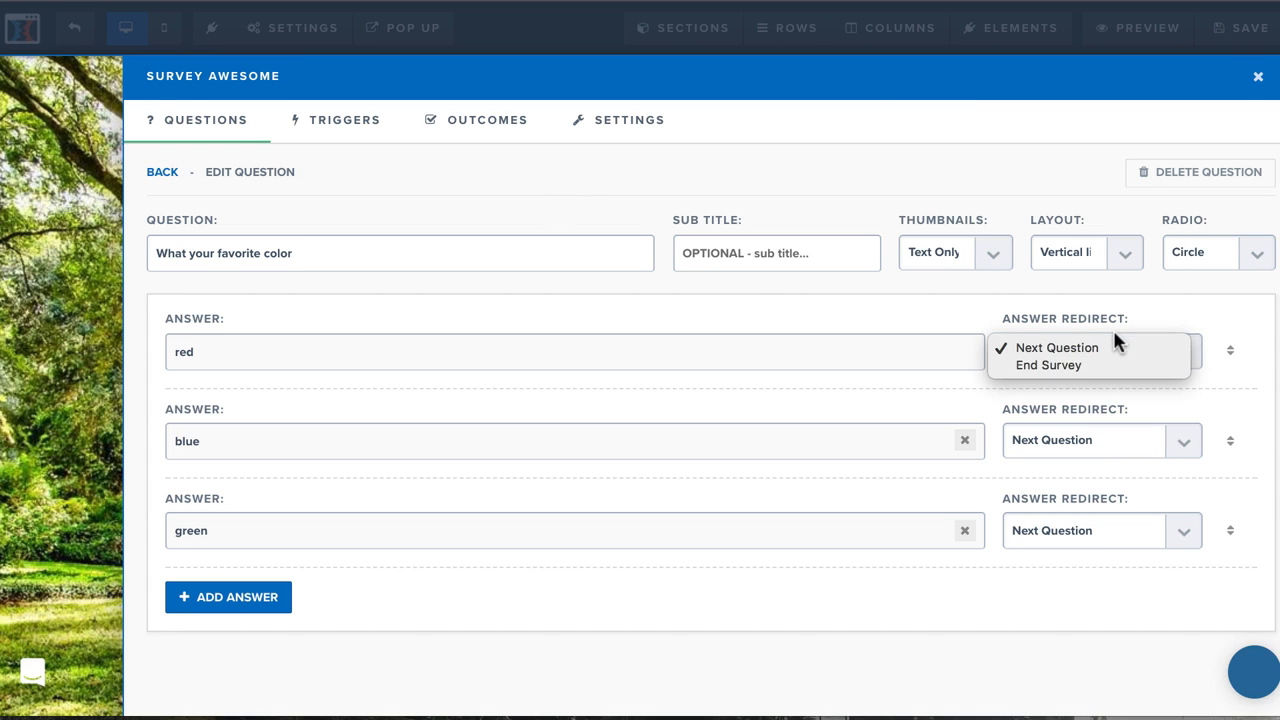
pyautogui.click(1063, 314)
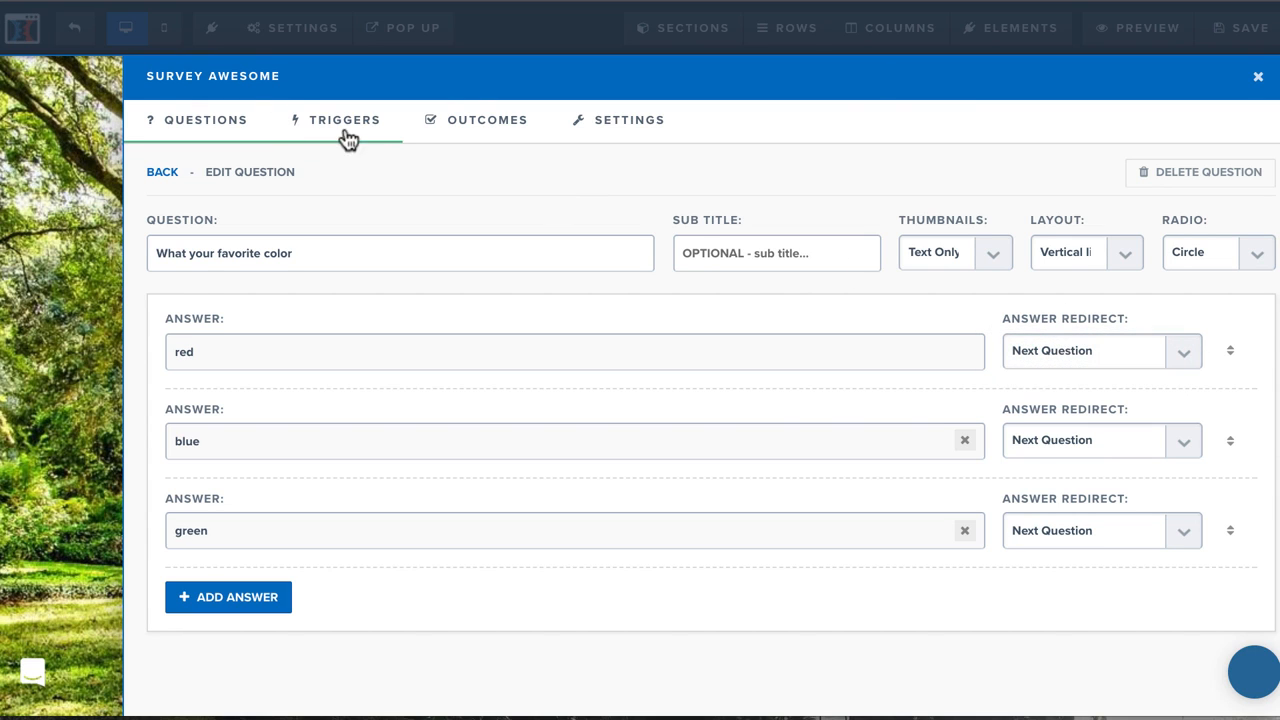
# Examine the survey's Default Outcome Action, including its page action, custom redirect and loading text.
pyautogui.click(486, 120)
pyautogui.click(278, 246)
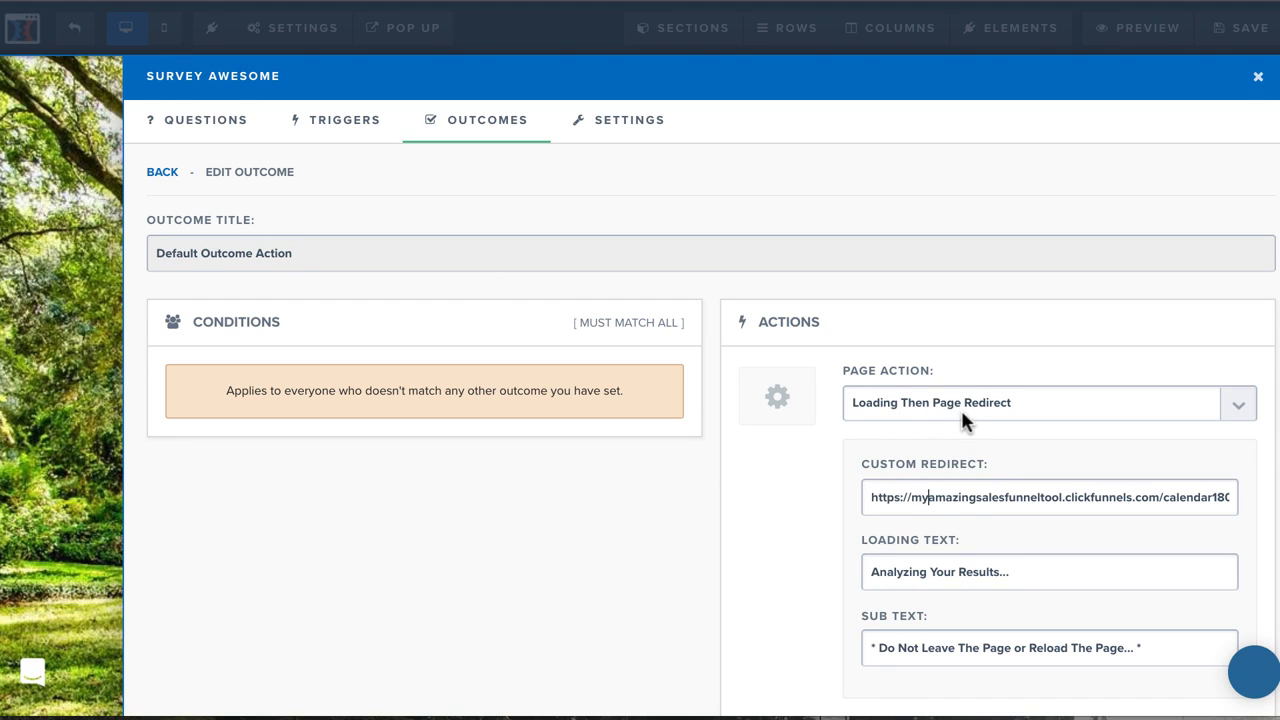
pyautogui.moveTo(867, 571); pyautogui.dragTo(1051, 581)
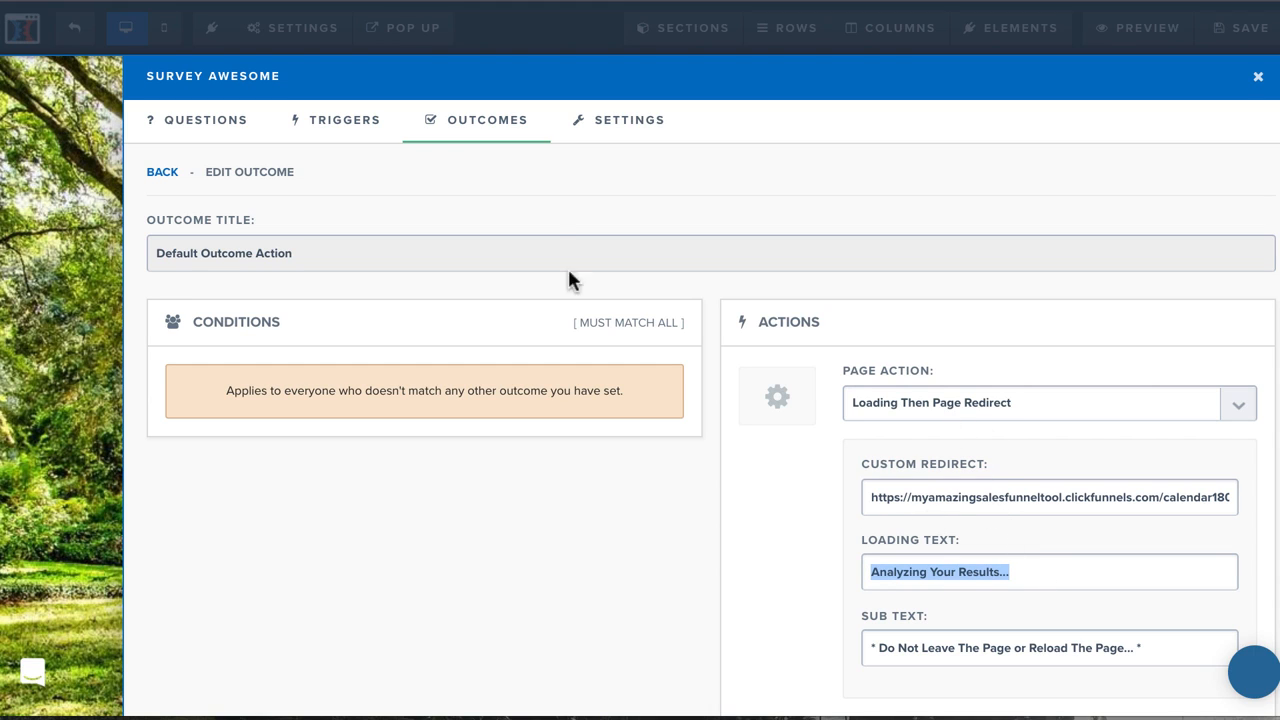
# Examine the first custom outcome's condition, answer choices and redirect, keeping "<10" as its answer.
pyautogui.click(500, 124)
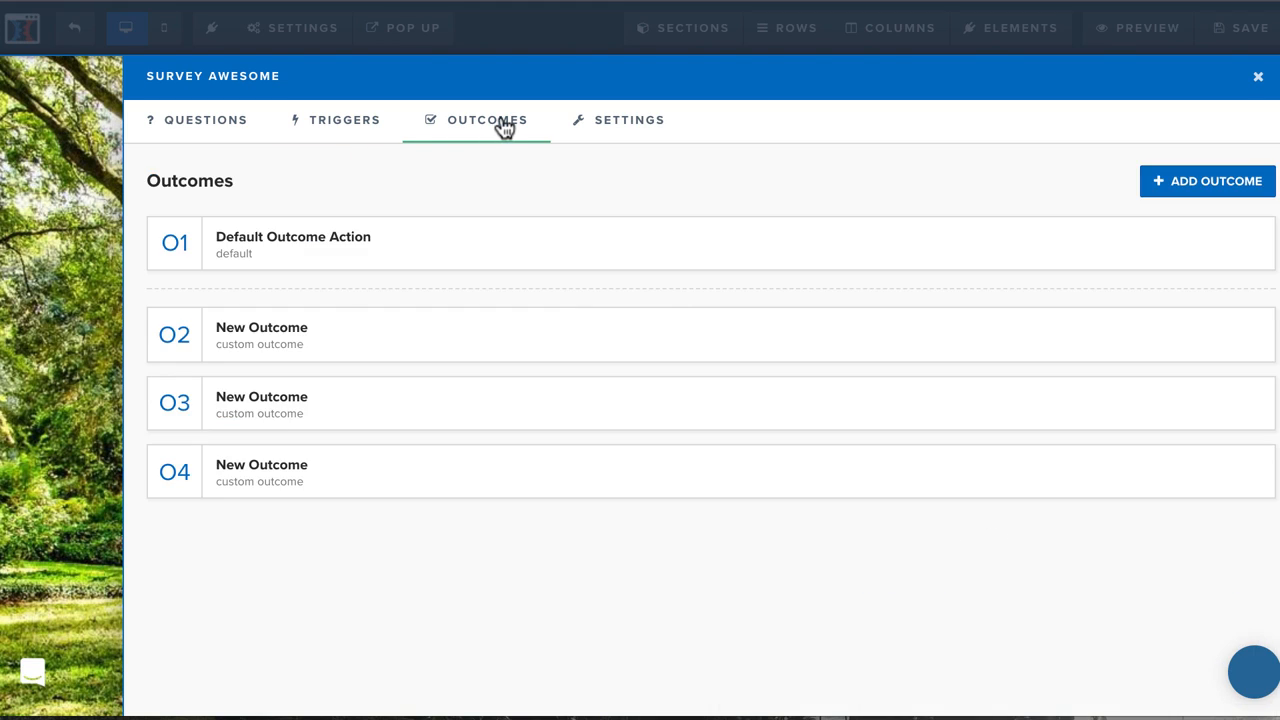
pyautogui.click(265, 336)
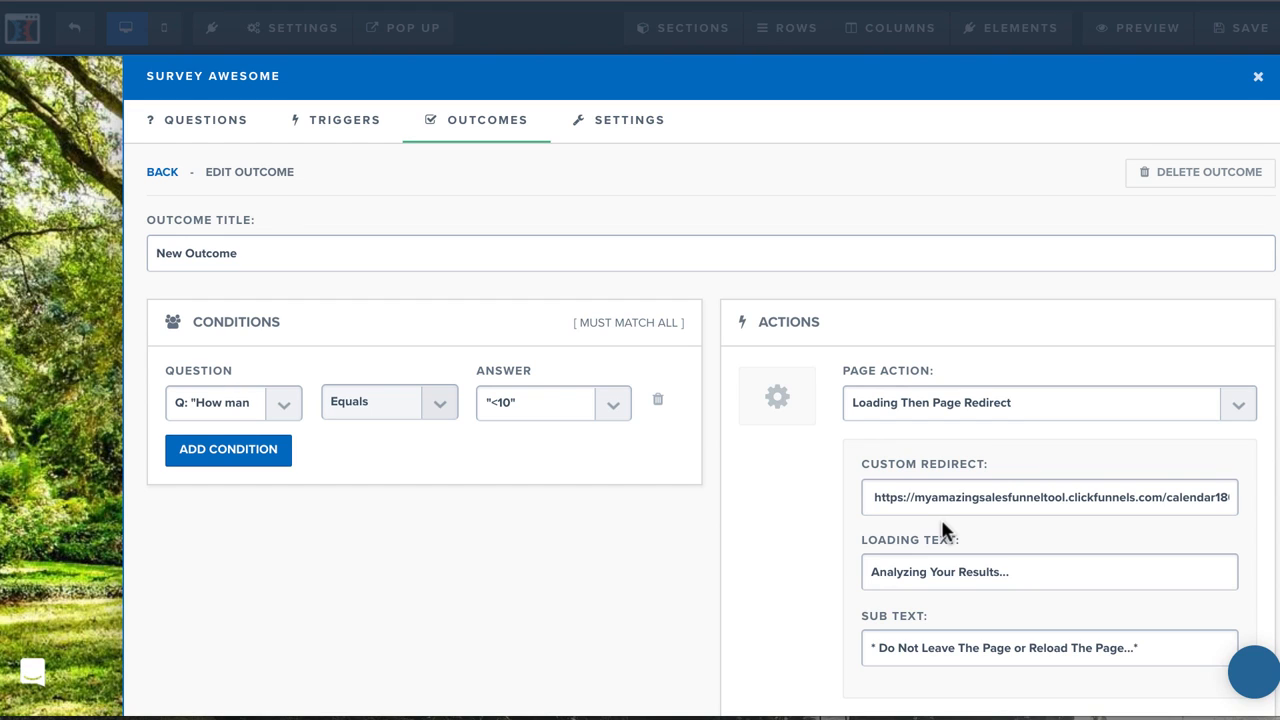
pyautogui.click(562, 408)
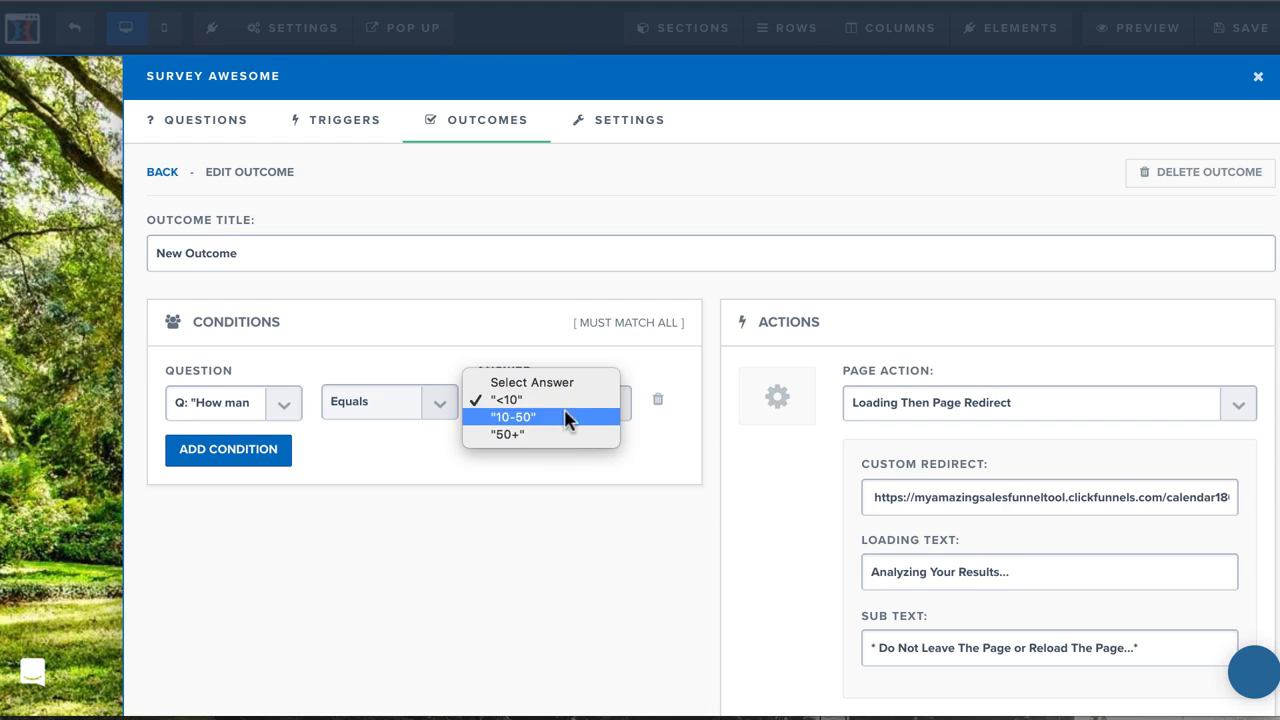
pyautogui.click(568, 540)
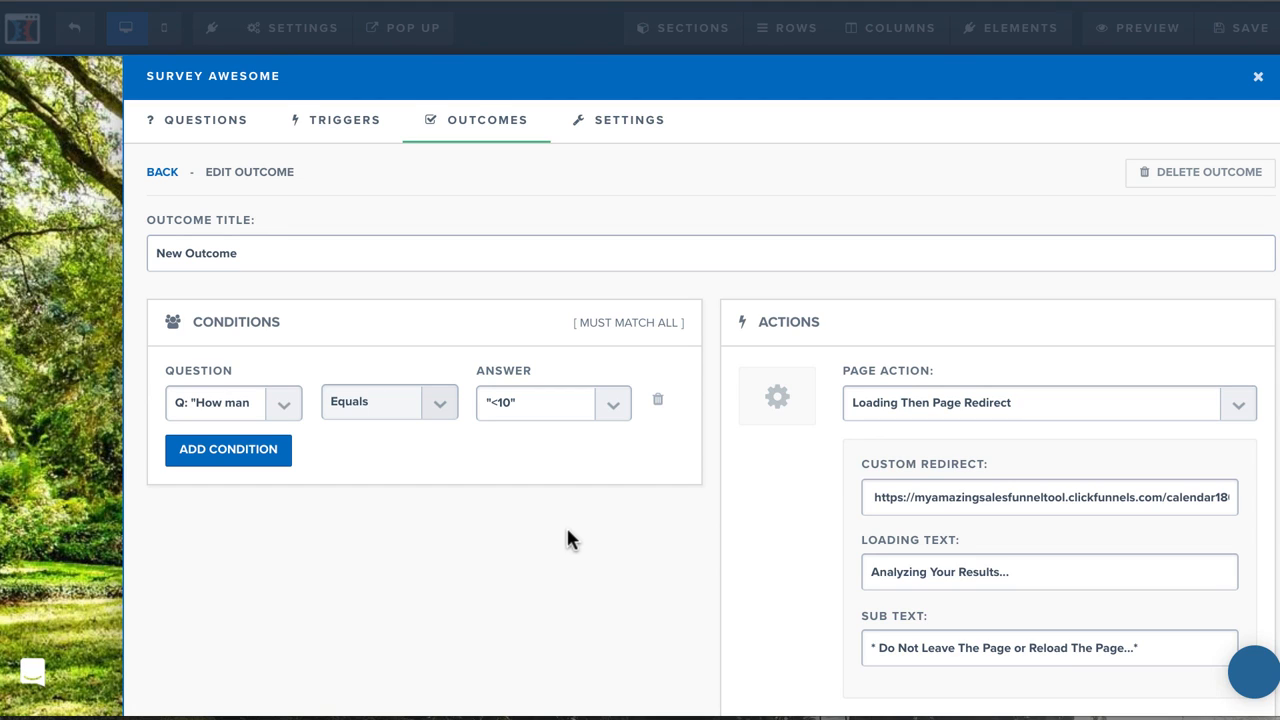
pyautogui.click(530, 412)
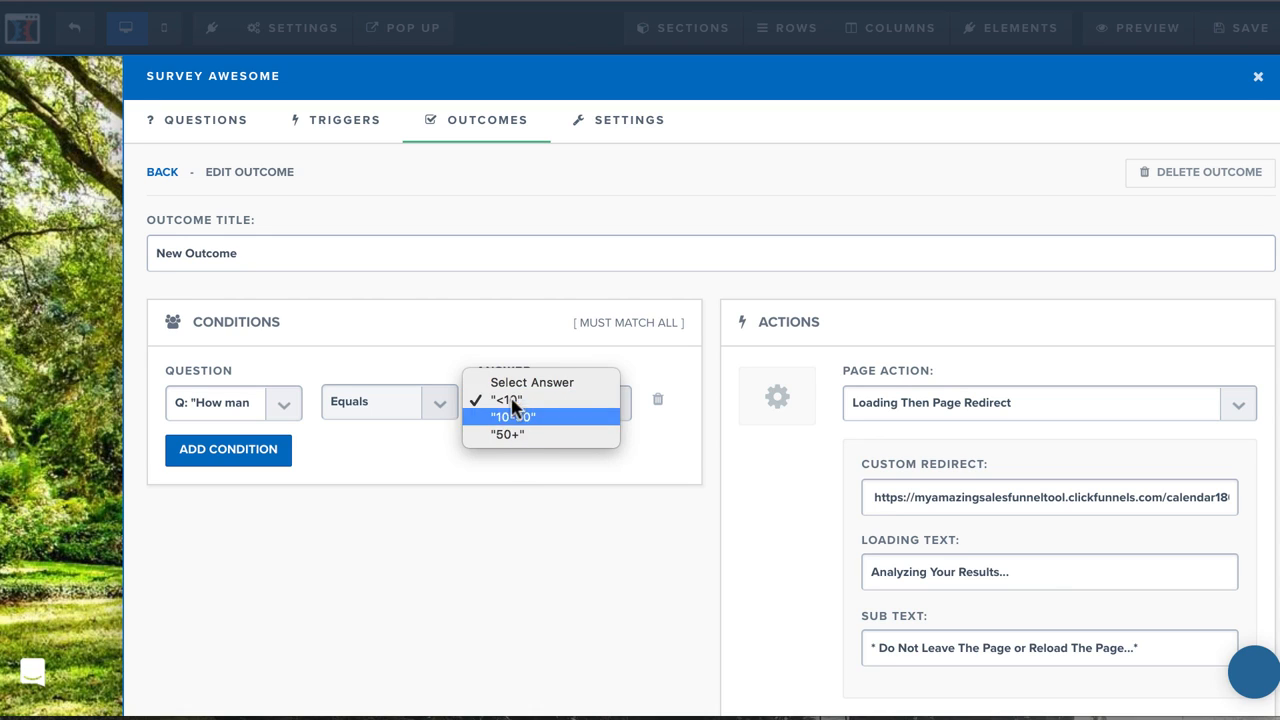
pyautogui.click(511, 400)
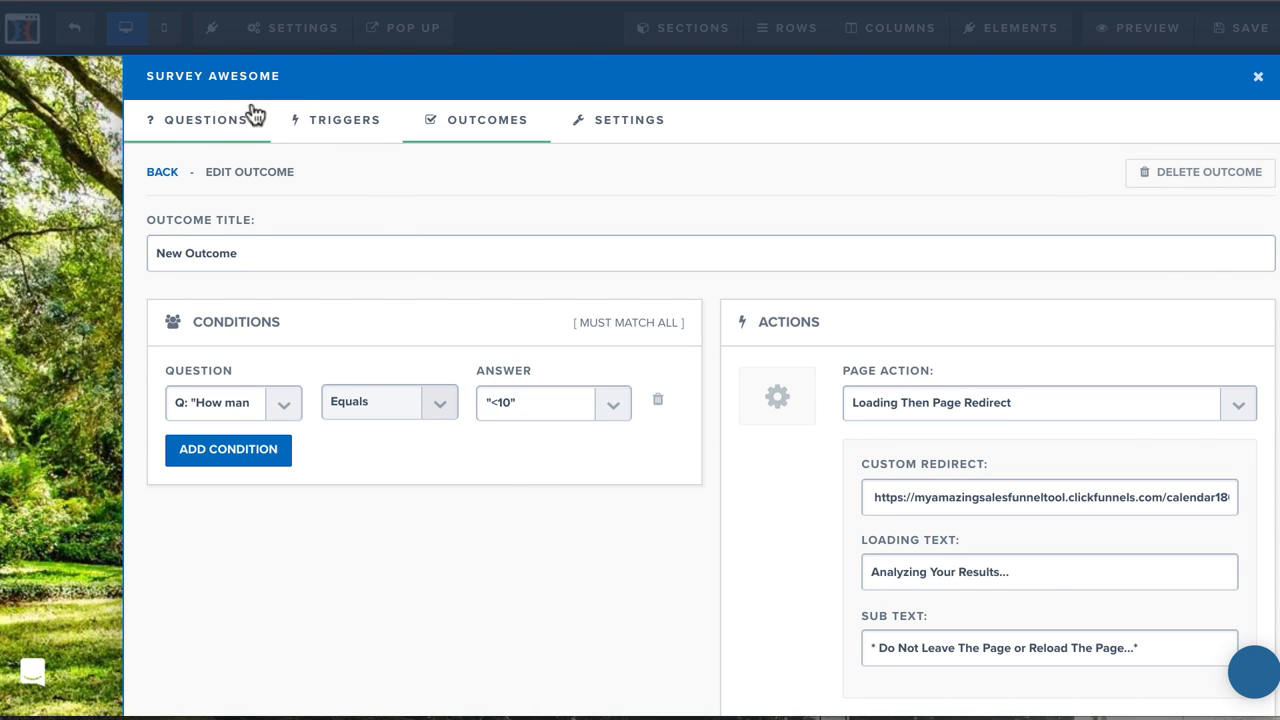
# Move the favorite color question ahead of the weekly inquiries question and close the survey options.
pyautogui.click(199, 122)
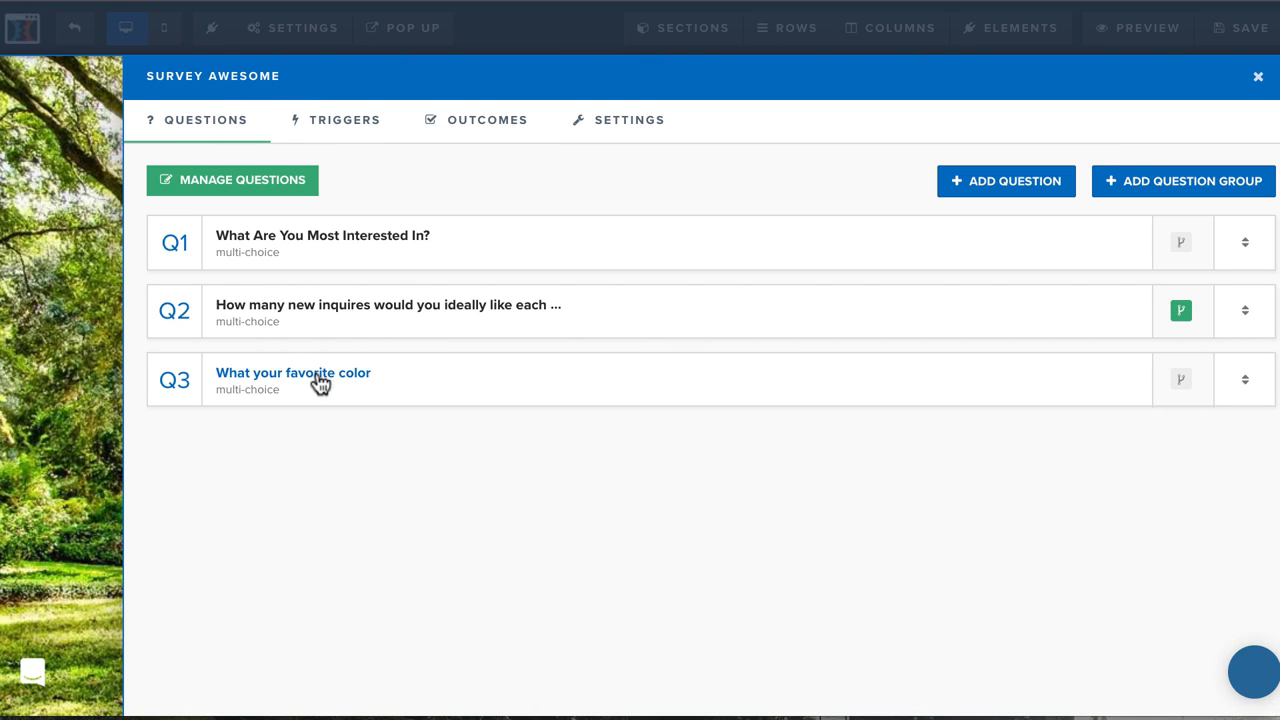
pyautogui.moveTo(533, 383); pyautogui.dragTo(520, 309)
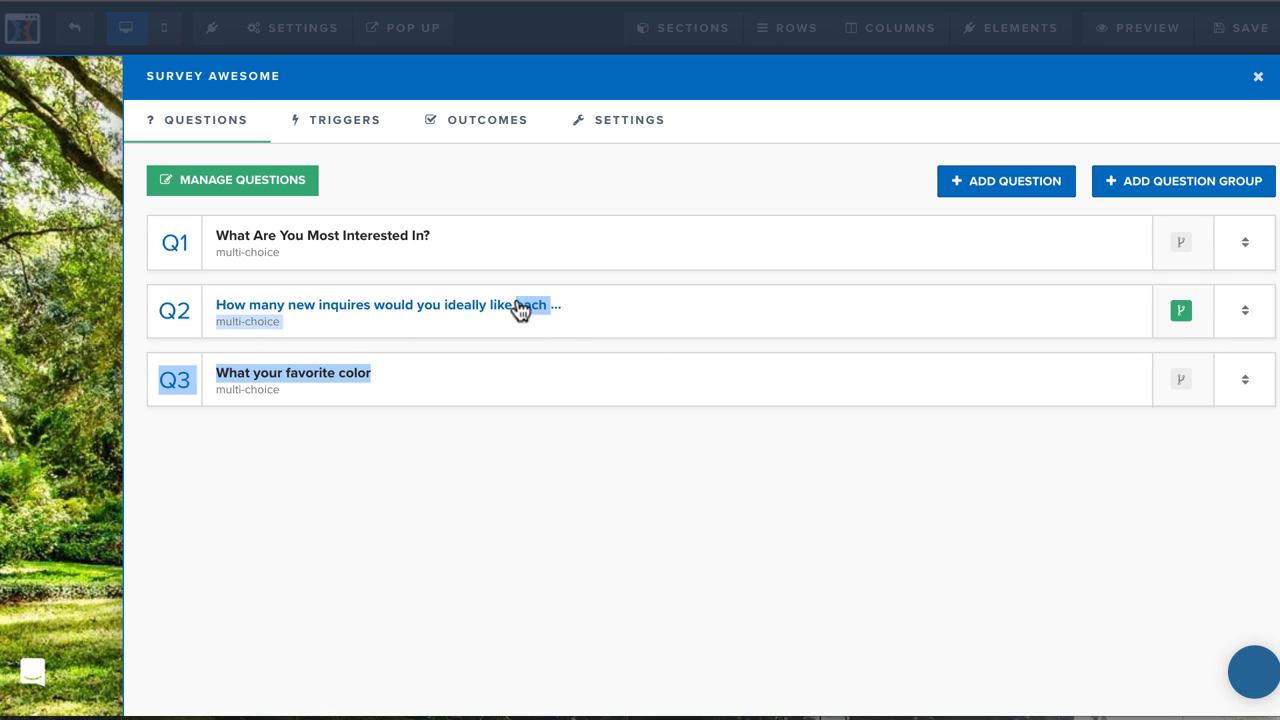
pyautogui.moveTo(1250, 378); pyautogui.dragTo(1248, 300)
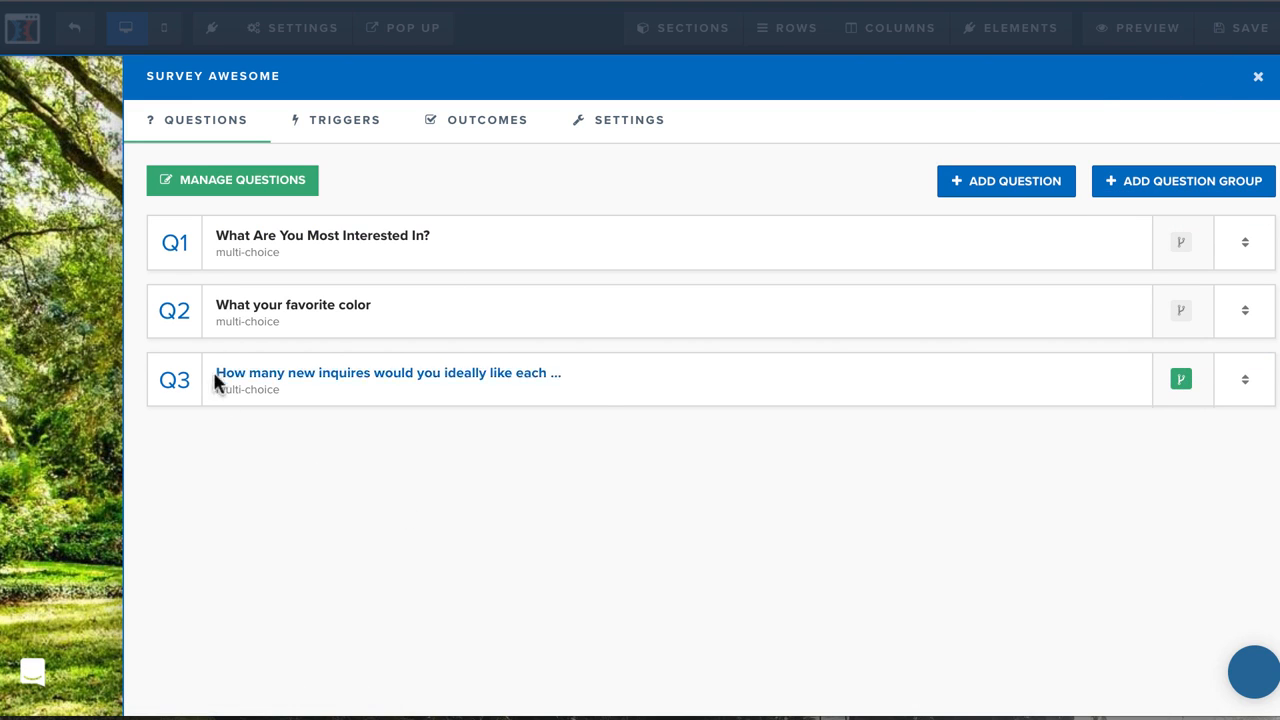
pyautogui.click(1258, 77)
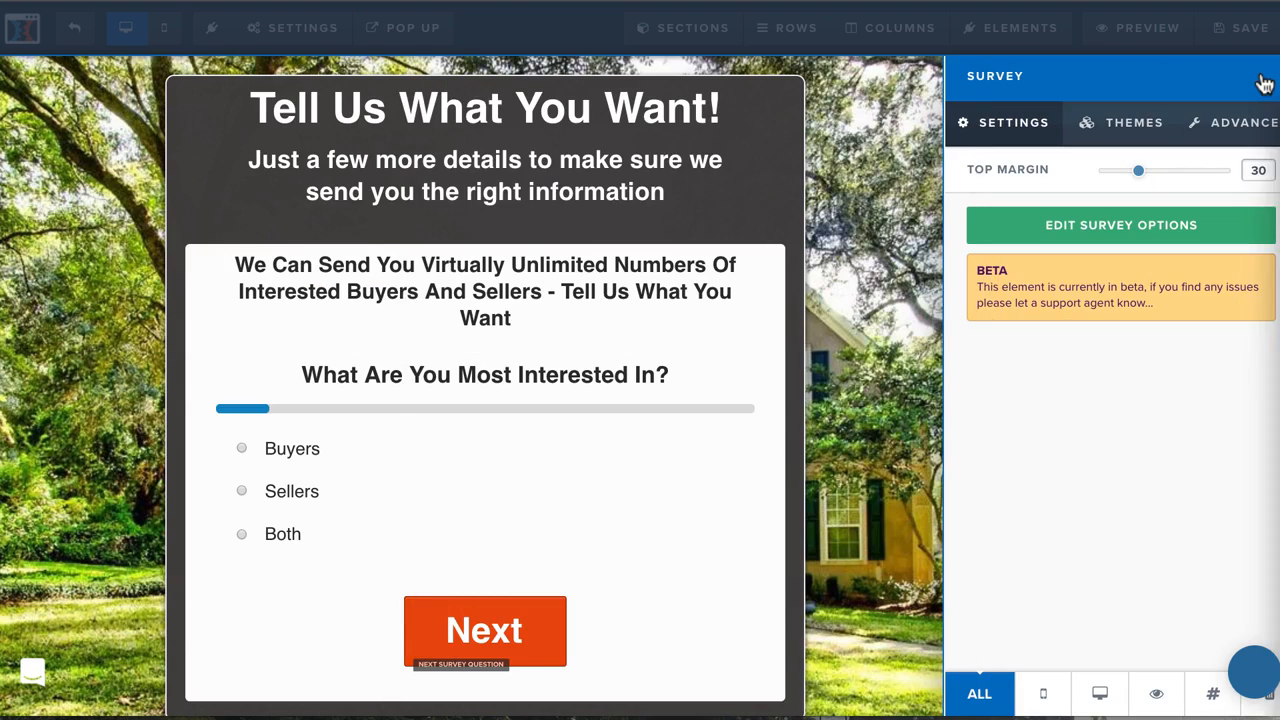
pyautogui.click(767, 309)
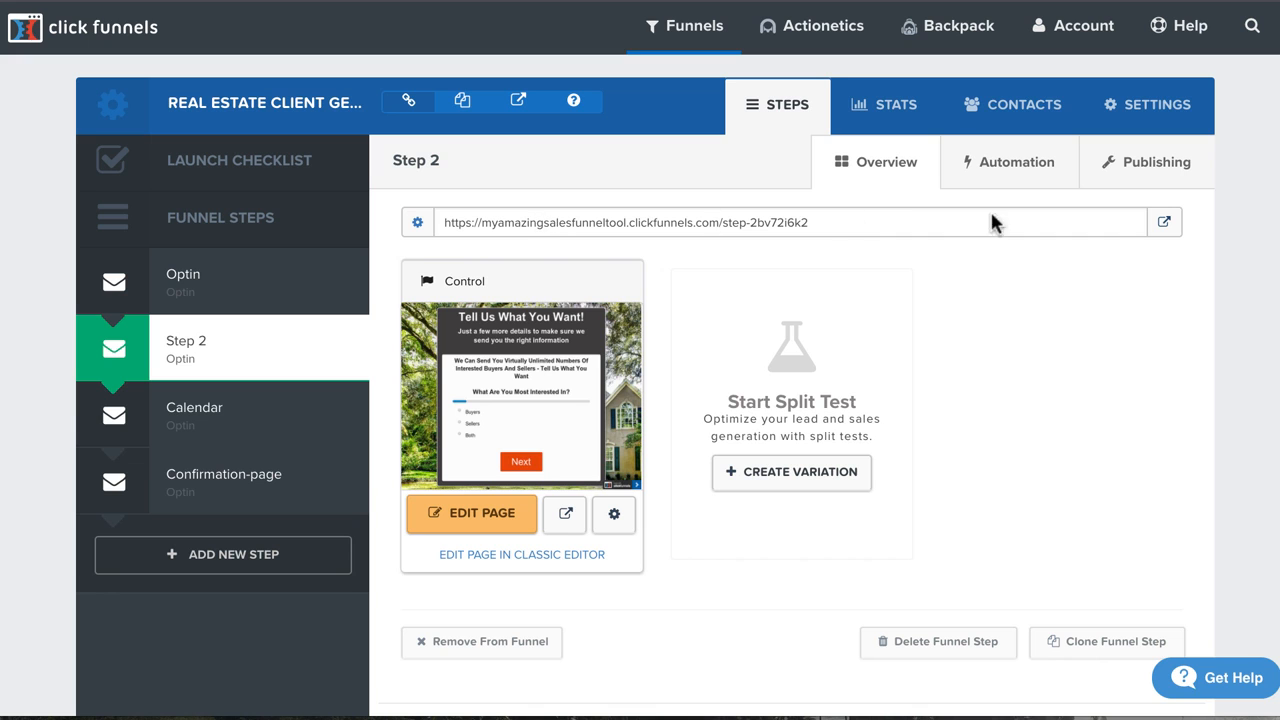
# Open the live Step 2 page and test the reordered survey, answering Sellers to the first question.
pyautogui.click(1160, 222)
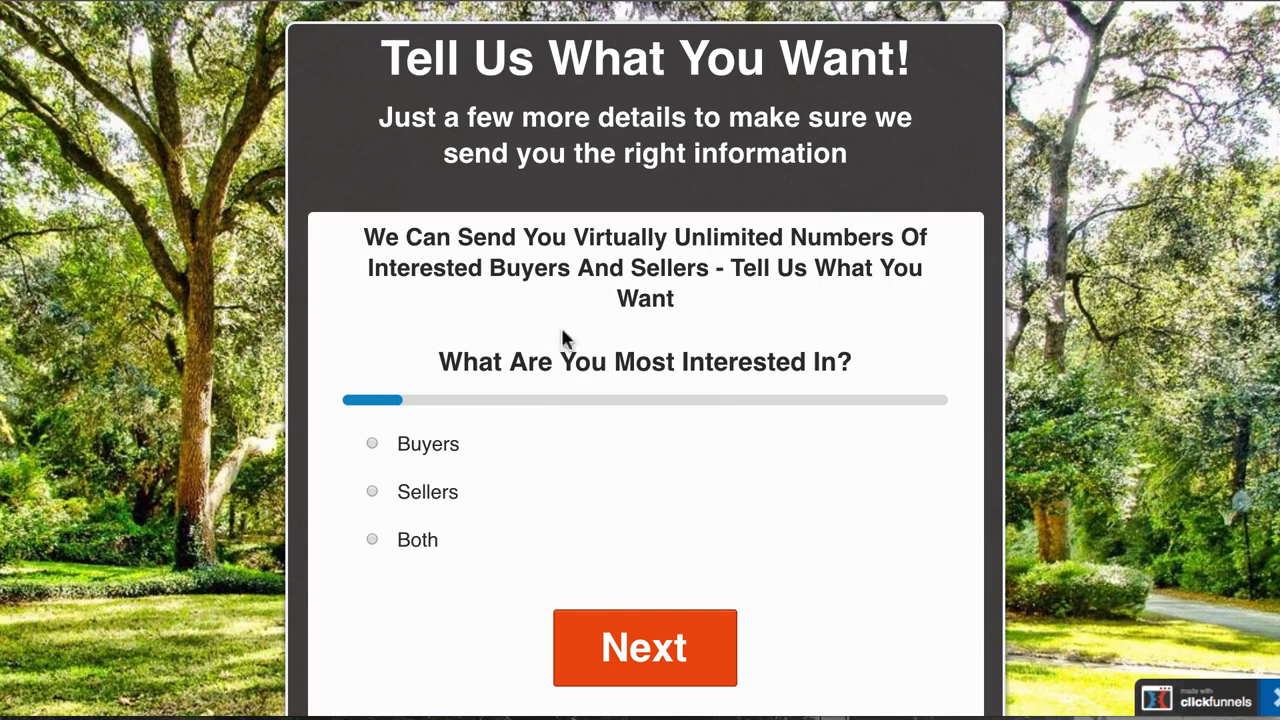
pyautogui.click(490, 500)
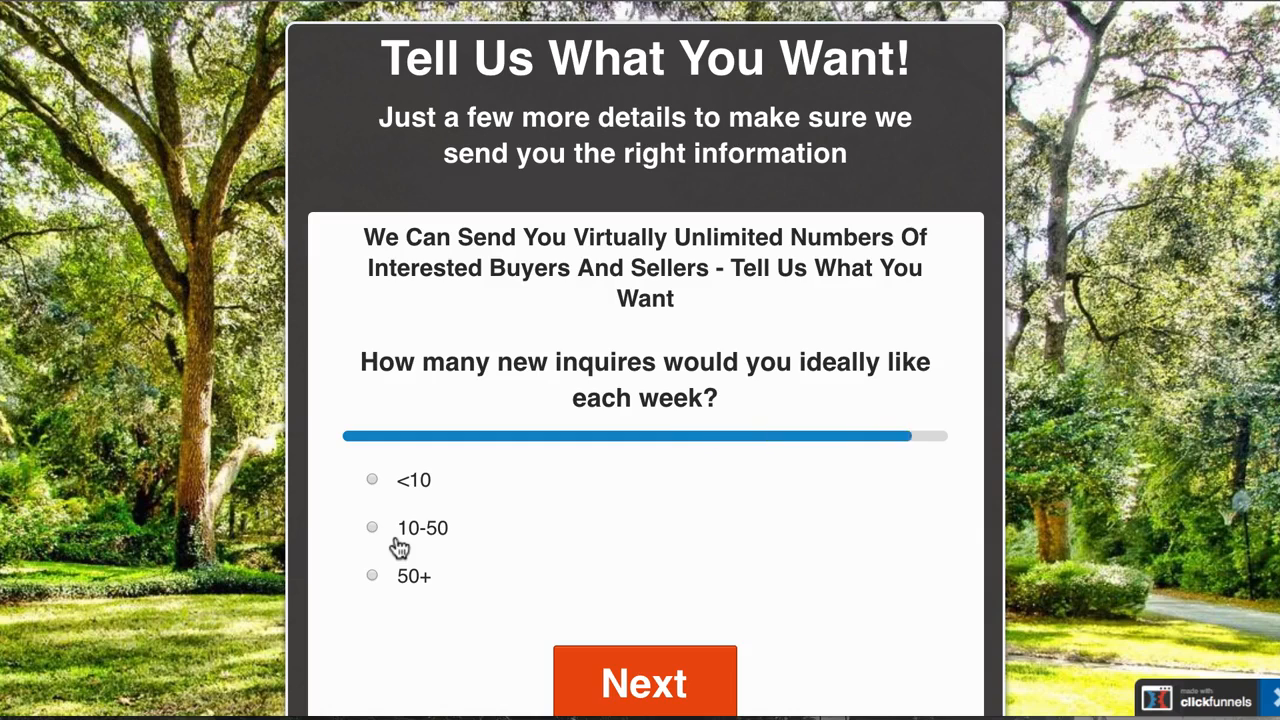
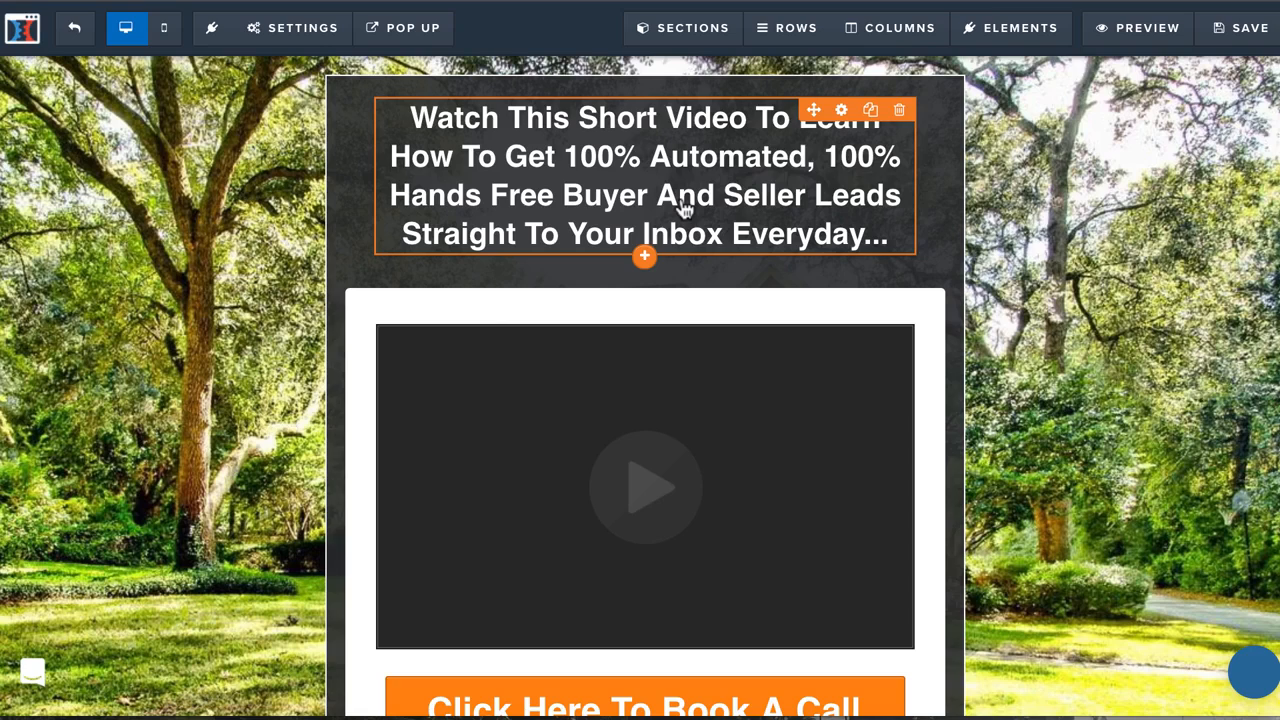
# Examine the Calendar page's headline, video and booking button.
pyautogui.scroll(-3, 543, 440)
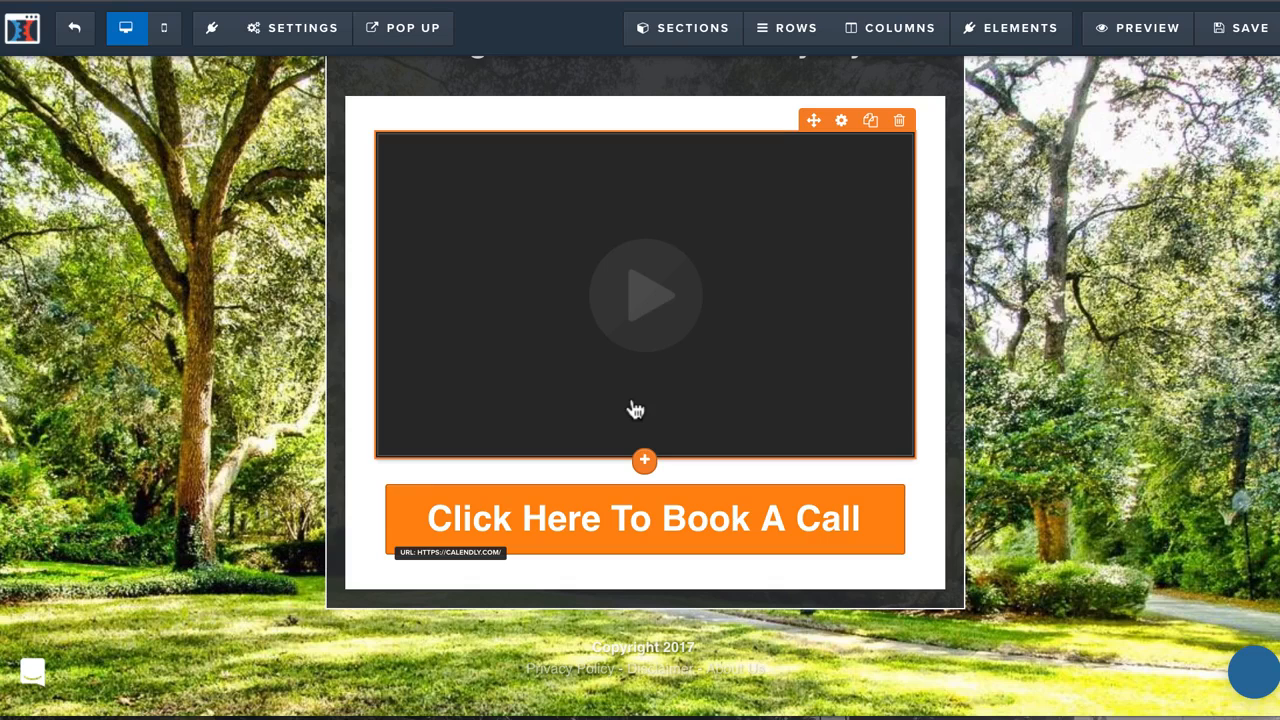
pyautogui.scroll(2, 635, 409)
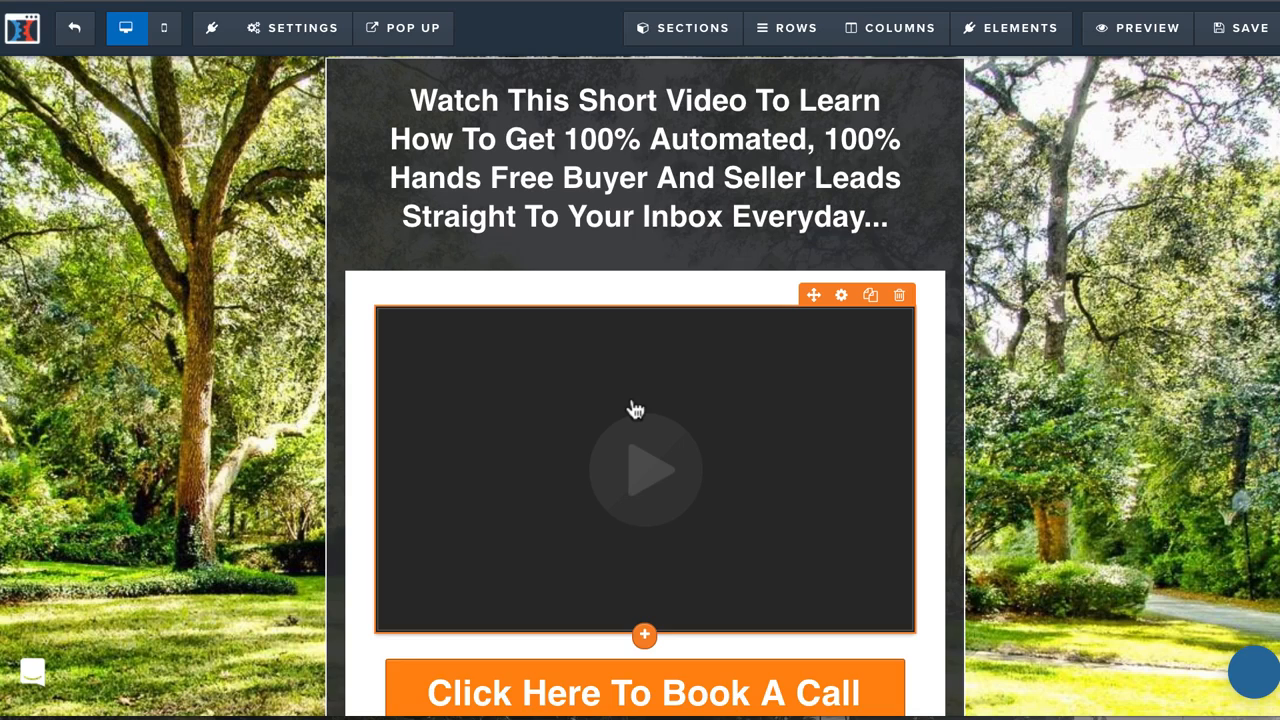
pyautogui.scroll(-3, 597, 514)
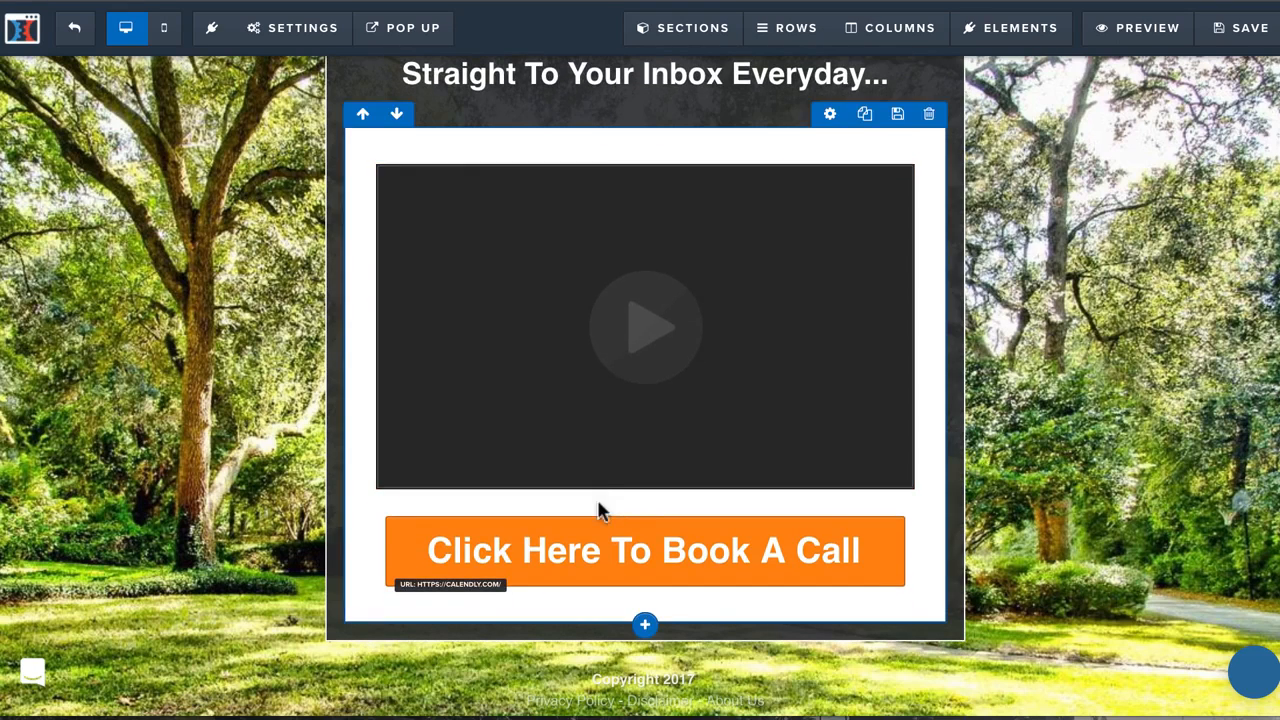
pyautogui.moveTo(674, 300)
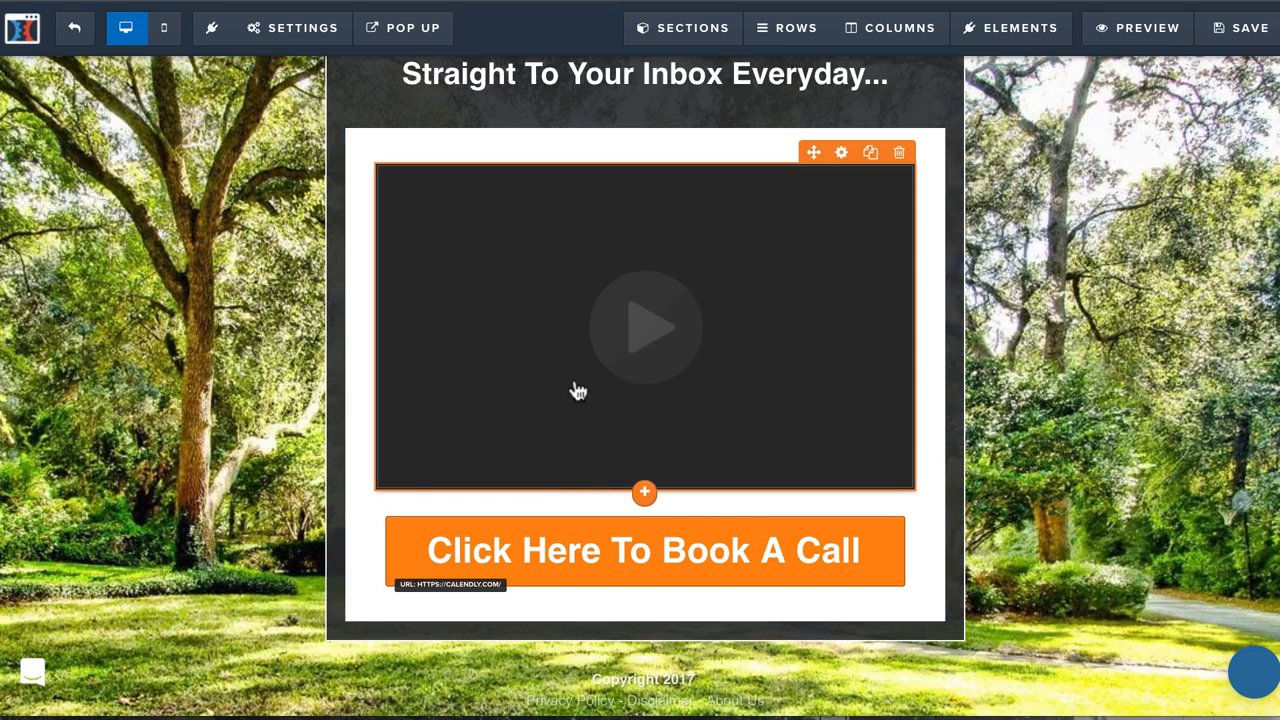
pyautogui.moveTo(583, 557)
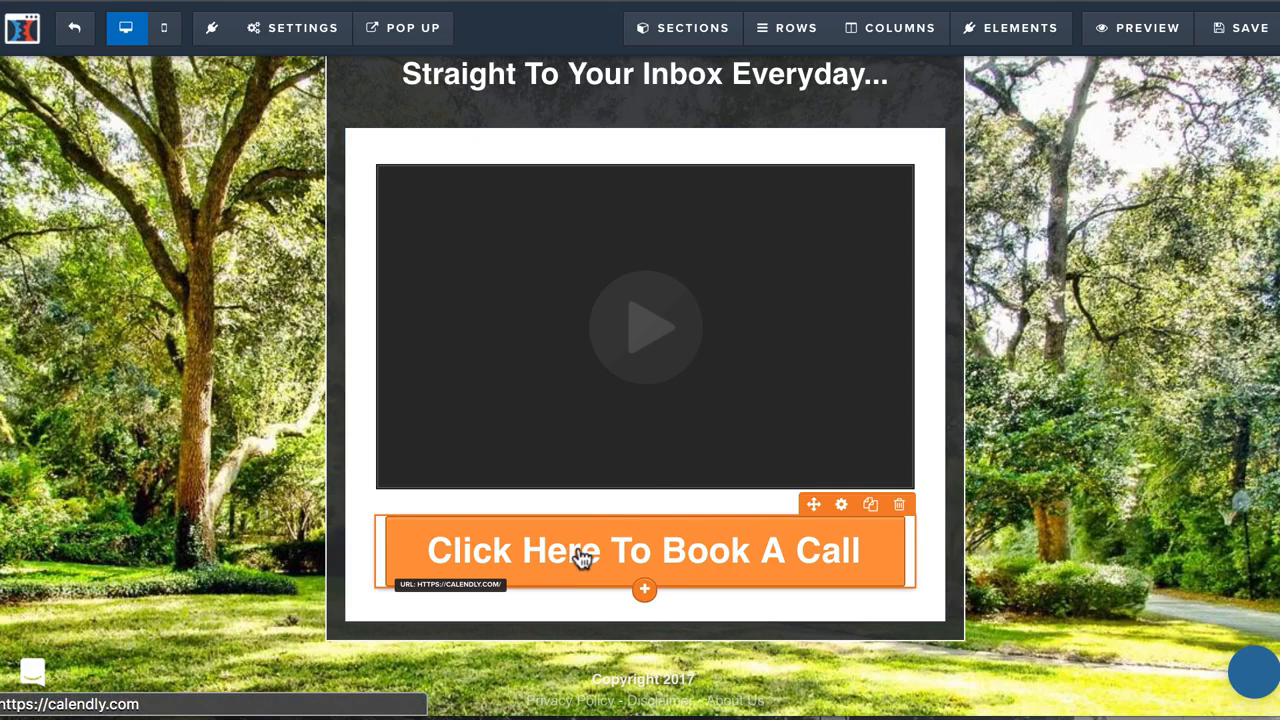
pyautogui.scroll(2, 745, 392)
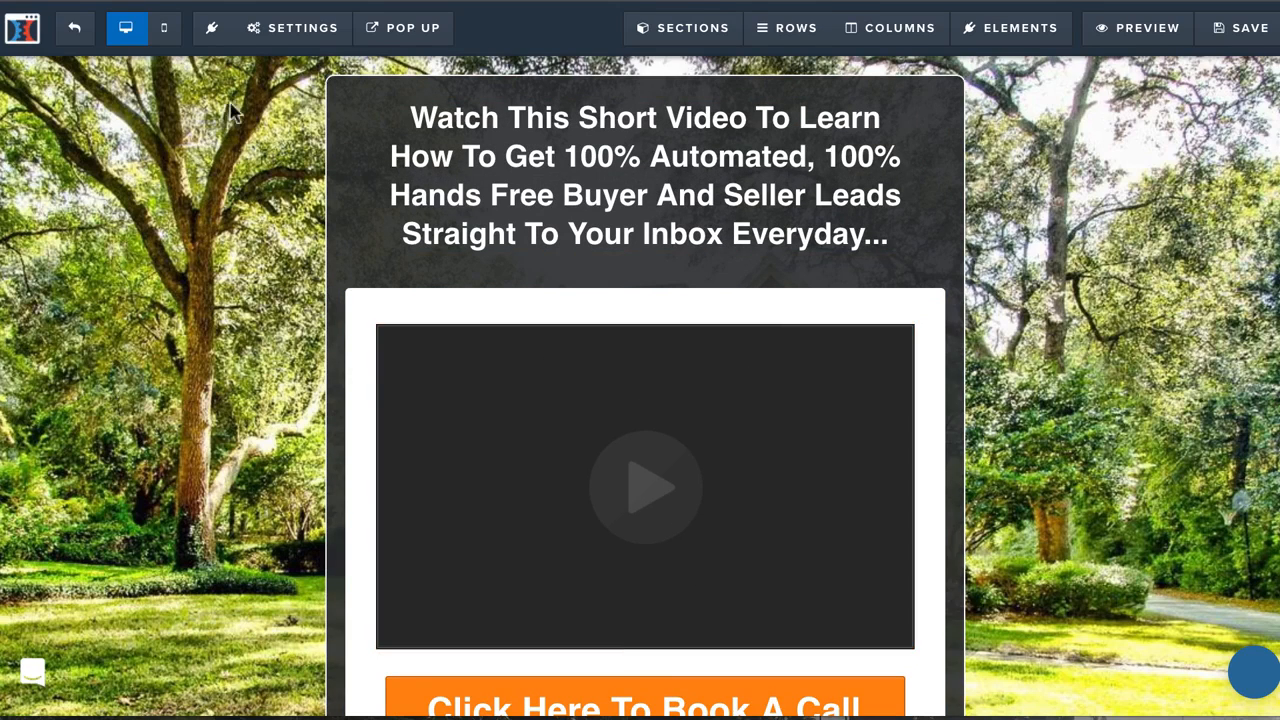
# Examine the Calendar page's general settings, including the submit destination, digital asset, affiliate badge and search engine options, then close them.
pyautogui.moveTo(280, 29)
pyautogui.click(300, 102)
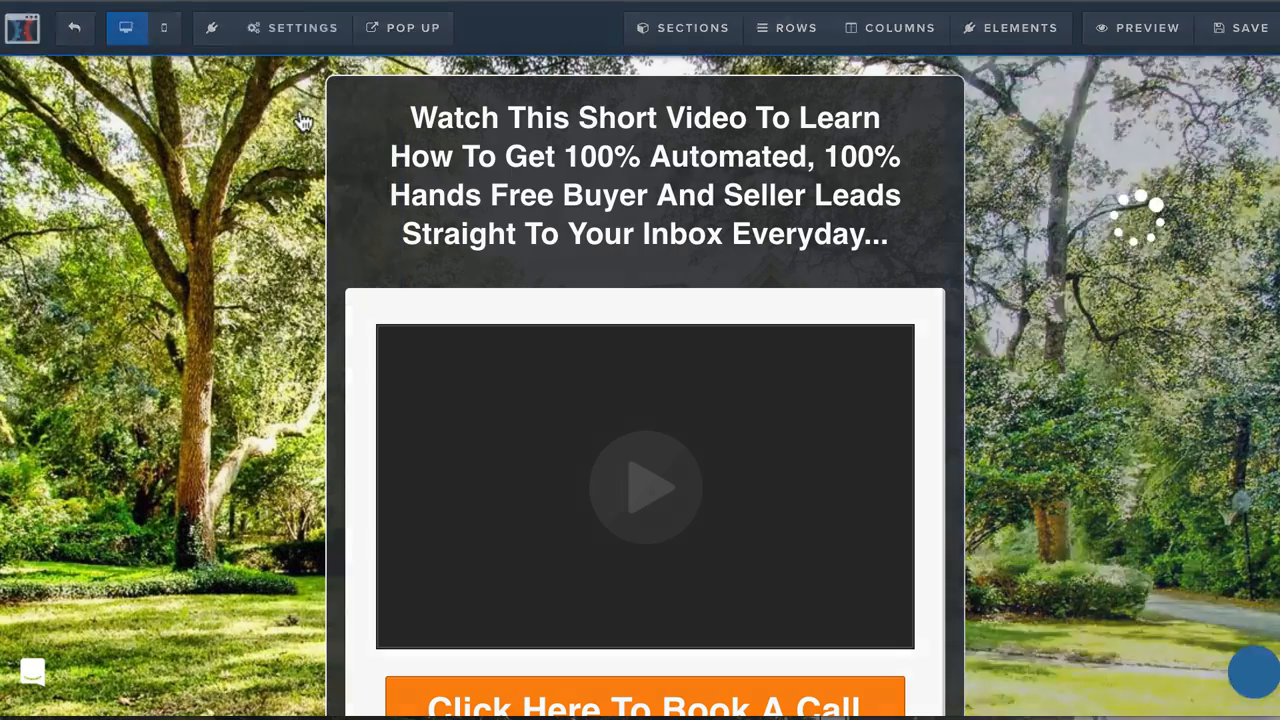
pyautogui.click(302, 55)
pyautogui.moveTo(322, 24)
pyautogui.click(285, 281)
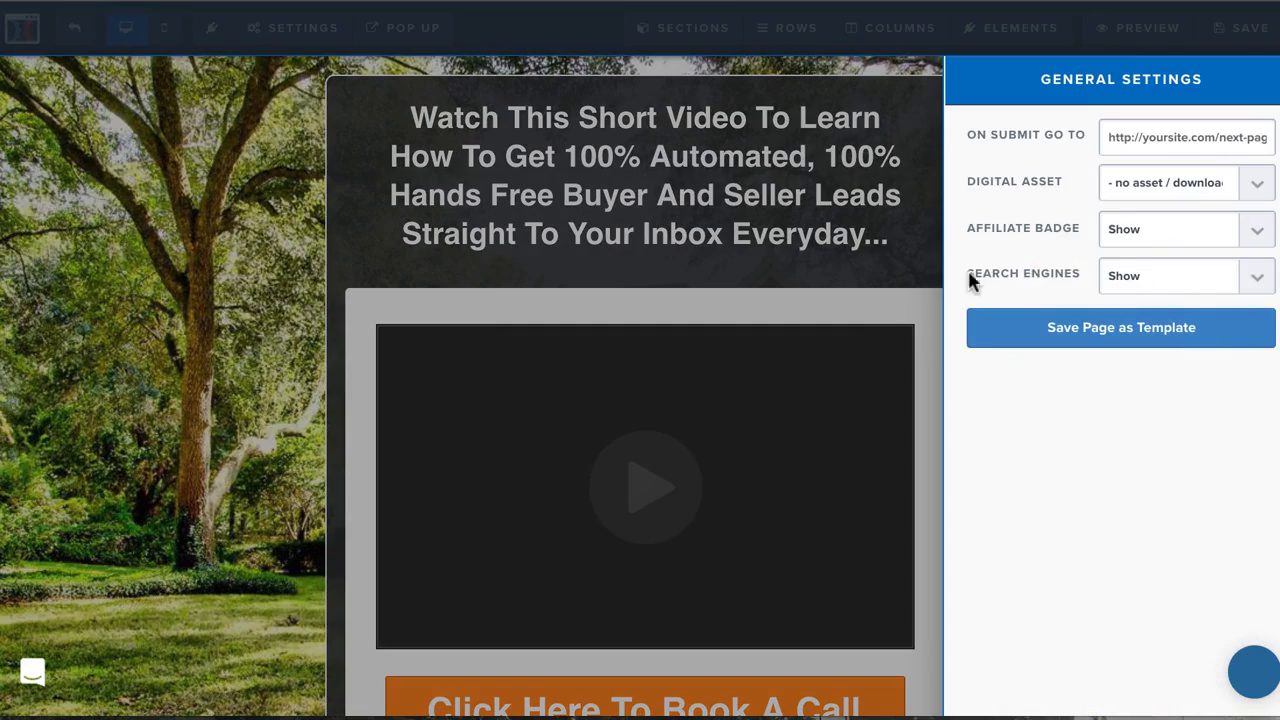
pyautogui.click(508, 423)
# Examine the "Click Here To Book A Call" button's action, including its Calendly website URL and new tab option, and close its settings.
pyautogui.scroll(-2, 760, 490)
pyautogui.click(841, 466)
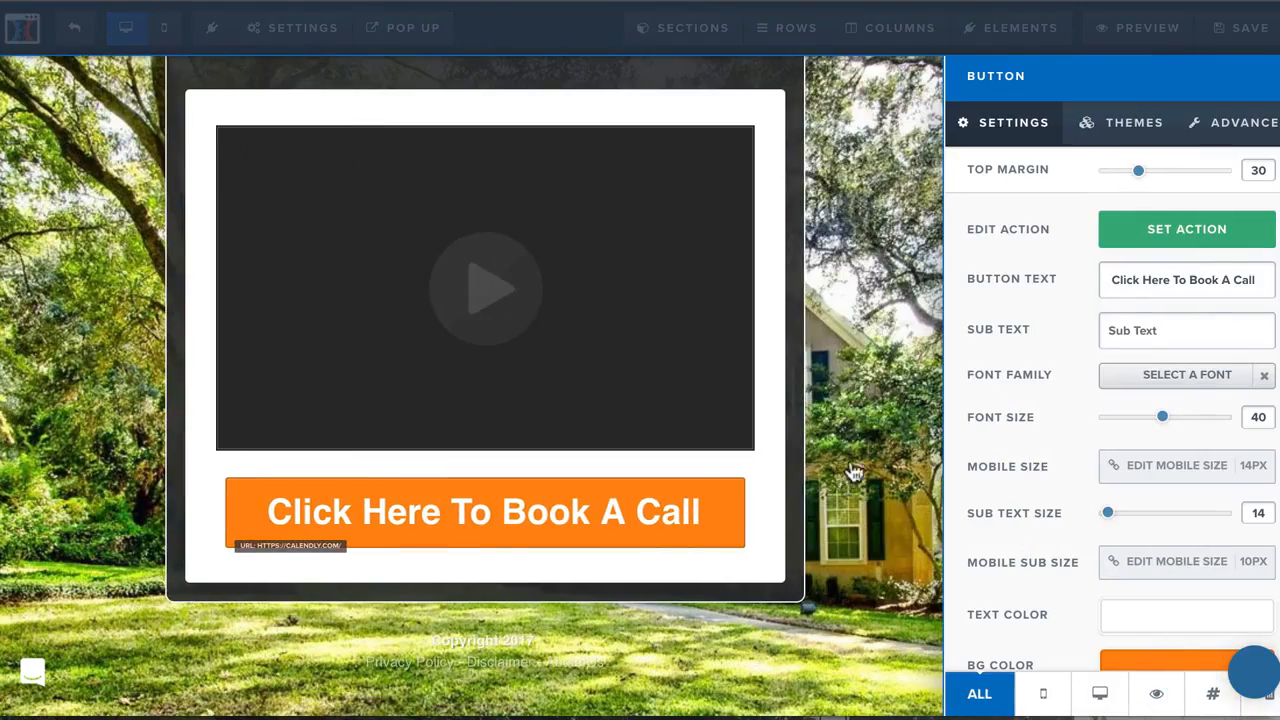
pyautogui.click(1172, 247)
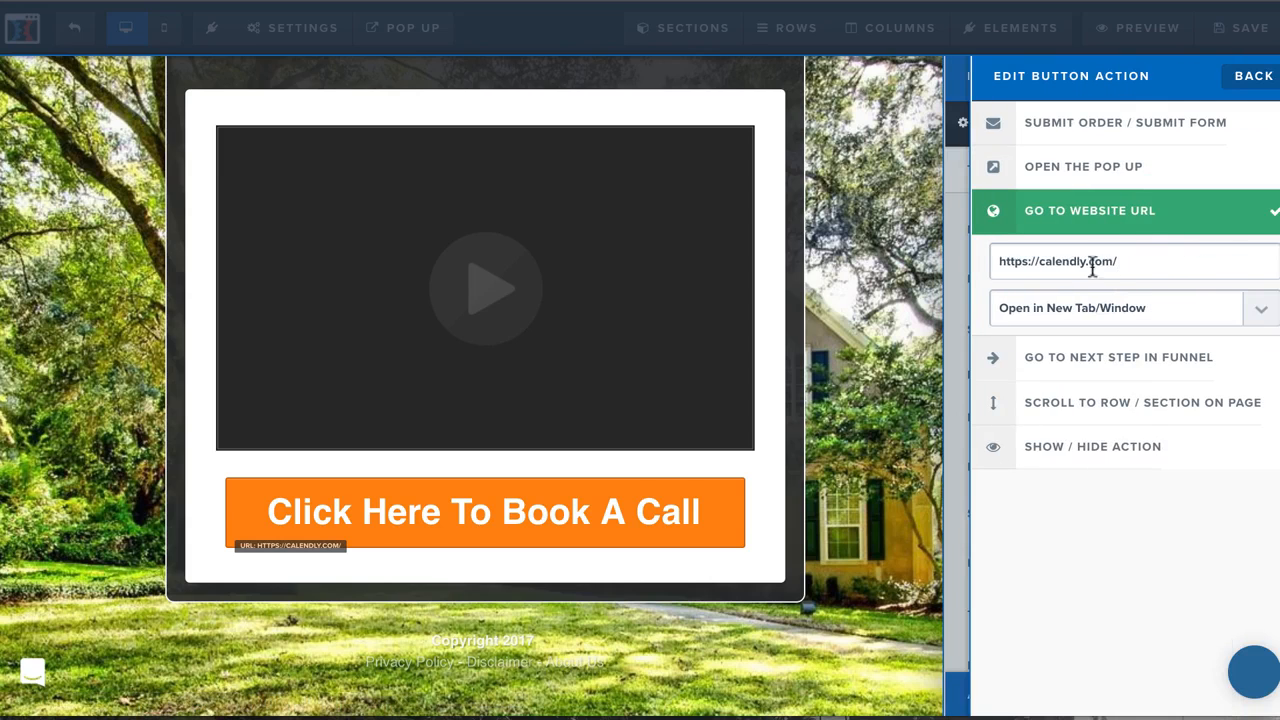
pyautogui.click(1006, 265)
pyautogui.moveTo(1014, 267); pyautogui.dragTo(1131, 275)
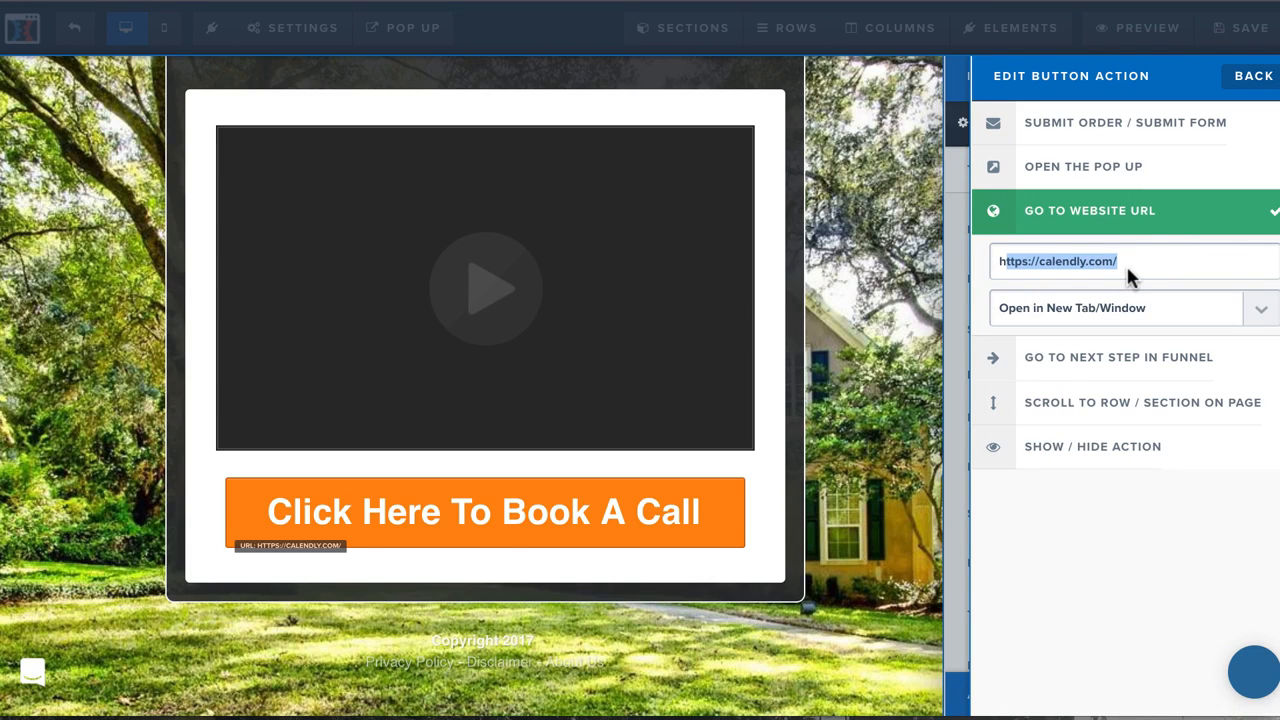
pyautogui.click(858, 272)
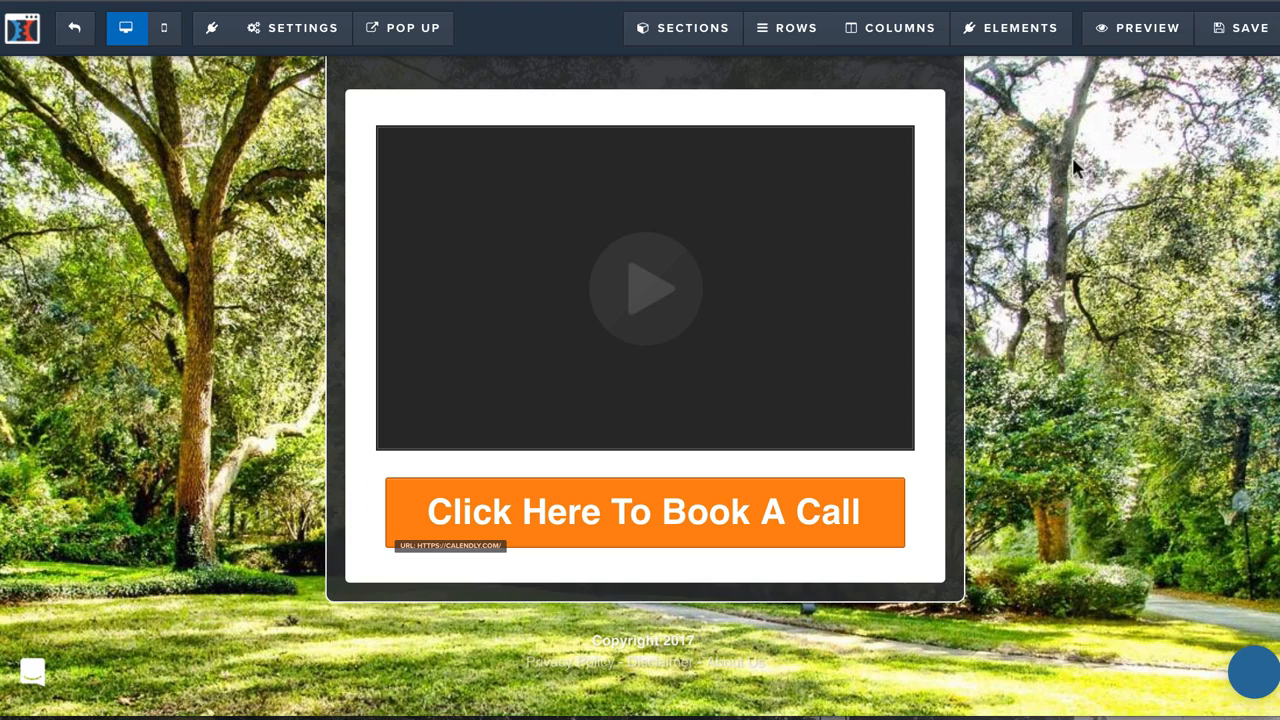
# Save the Calendar page, preview it live and test its "Click Here To Book A Call" button.
pyautogui.click(1236, 32)
pyautogui.click(1162, 37)
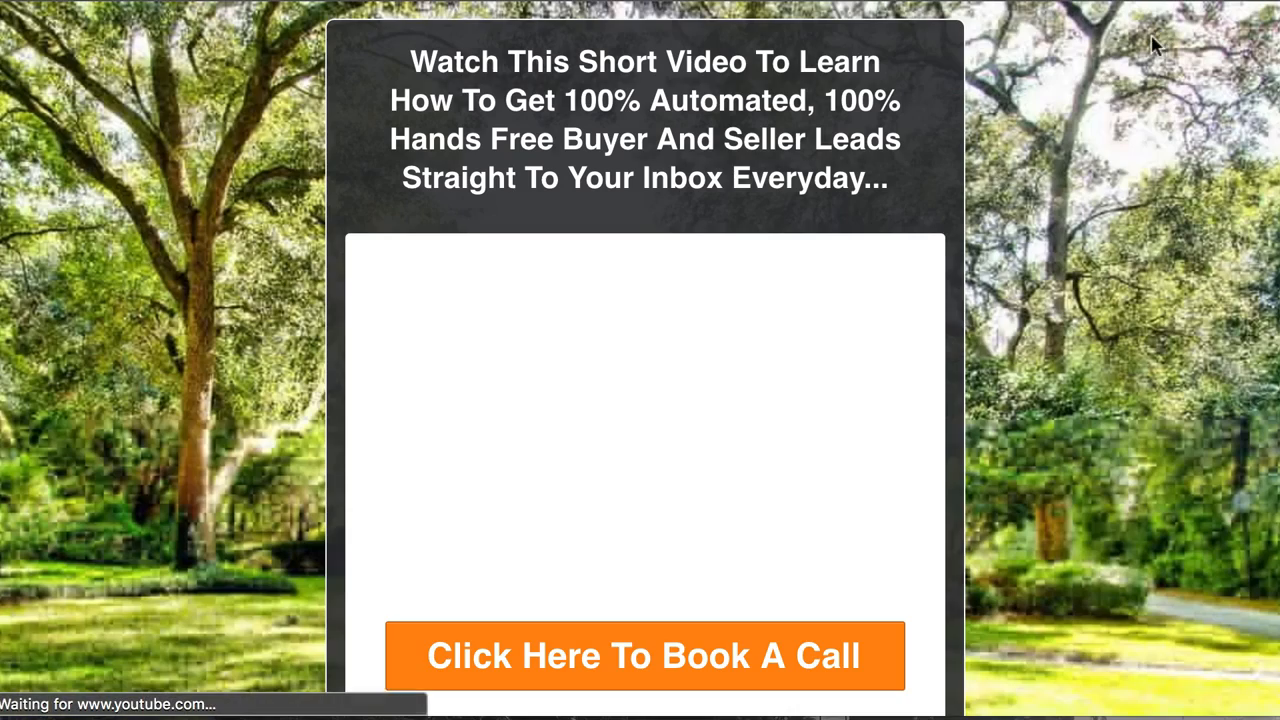
pyautogui.scroll(-2, 764, 334)
pyautogui.click(617, 530)
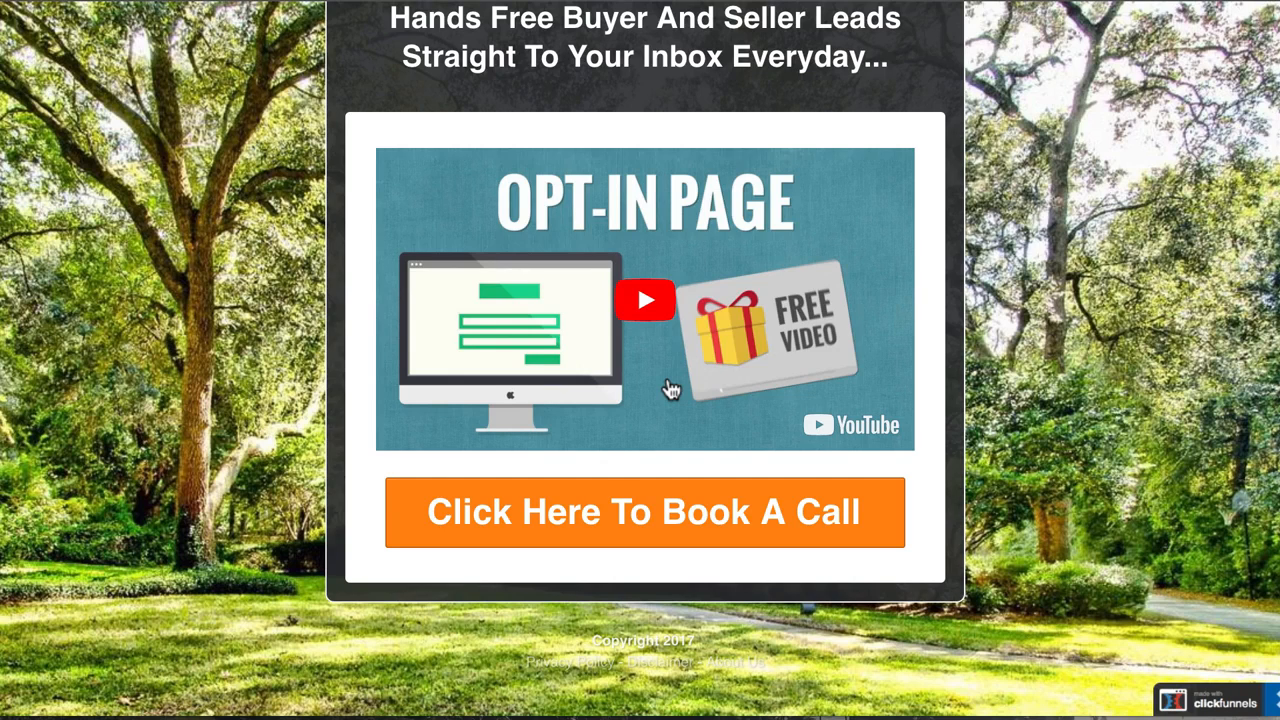
pyautogui.scroll(2, 670, 390)
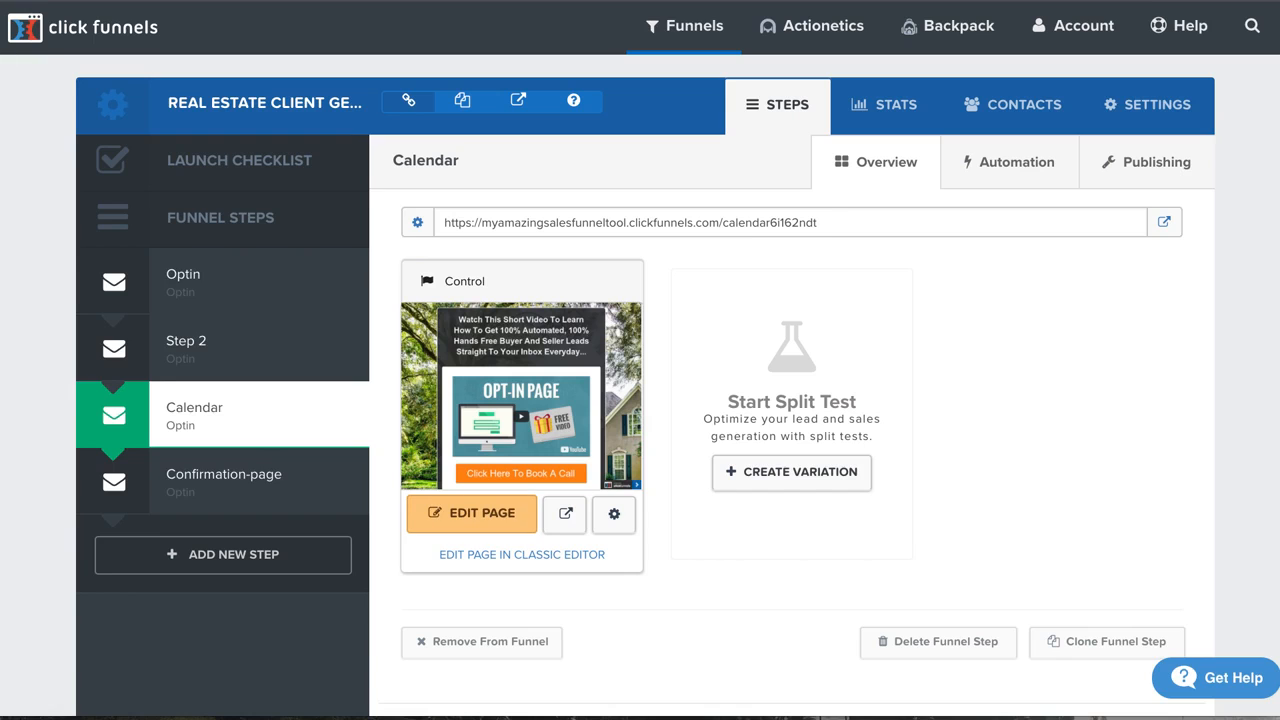
# Open the funnel's Confirmation-page in the editor in a new tab, review its headline and photo, and save it.
pyautogui.click(234, 490)
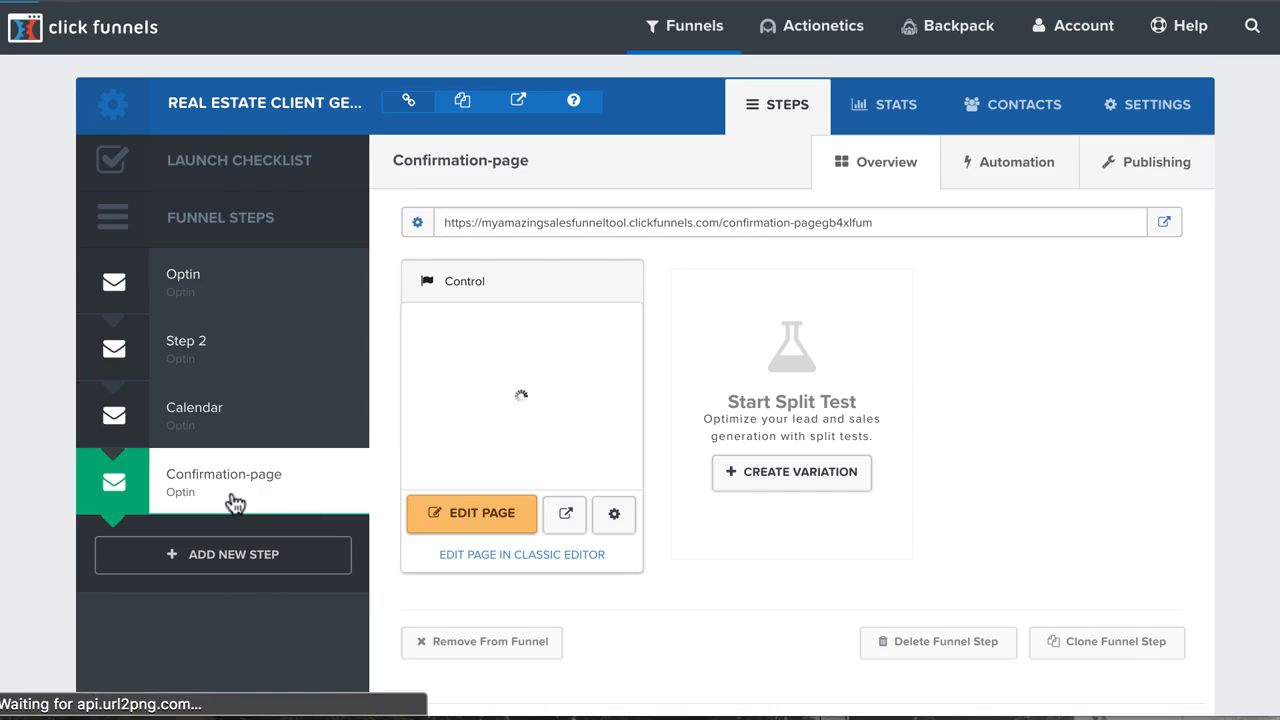
pyautogui.rightClick(446, 522)
pyautogui.click(486, 525)
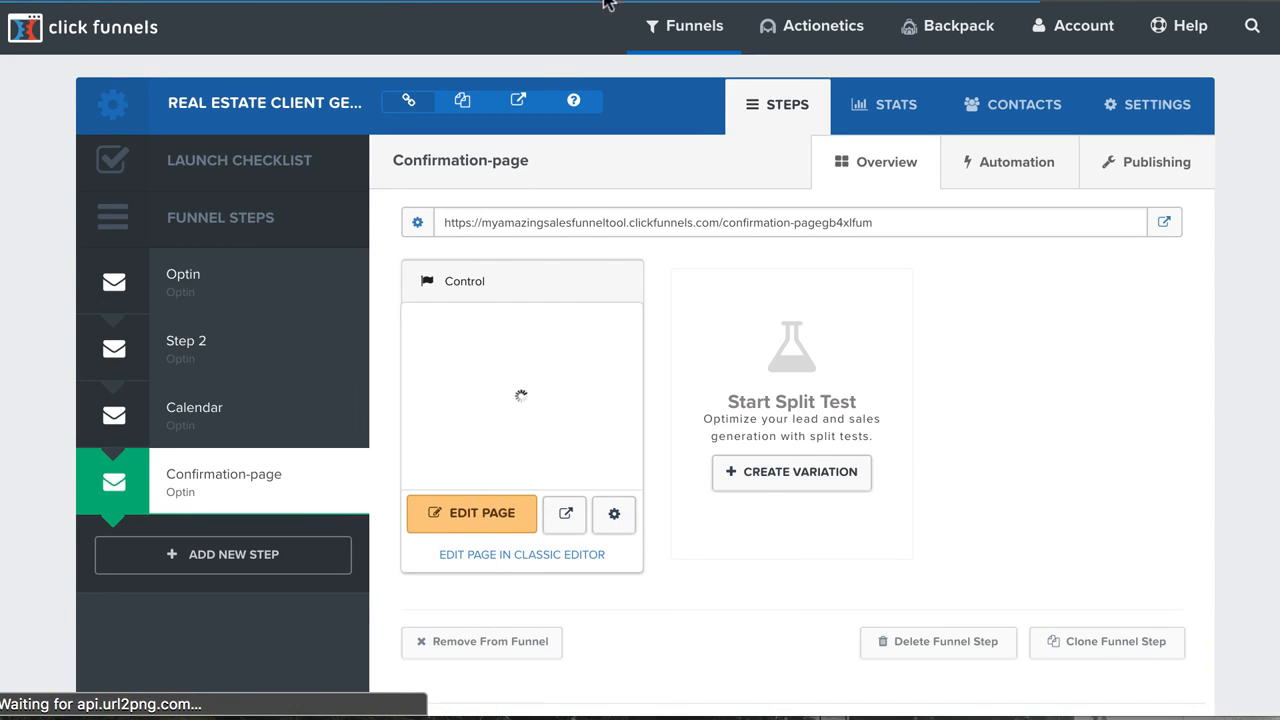
pyautogui.hotkey('ctrl', 'Tab')
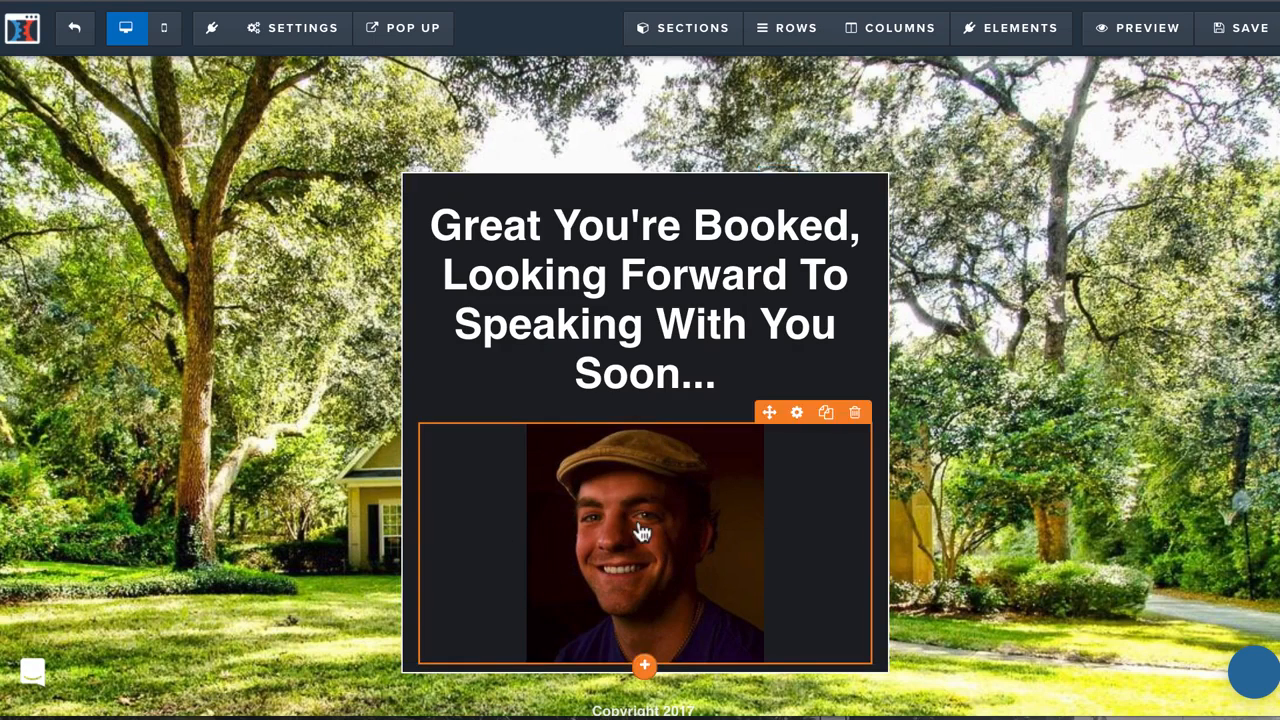
pyautogui.click(1245, 32)
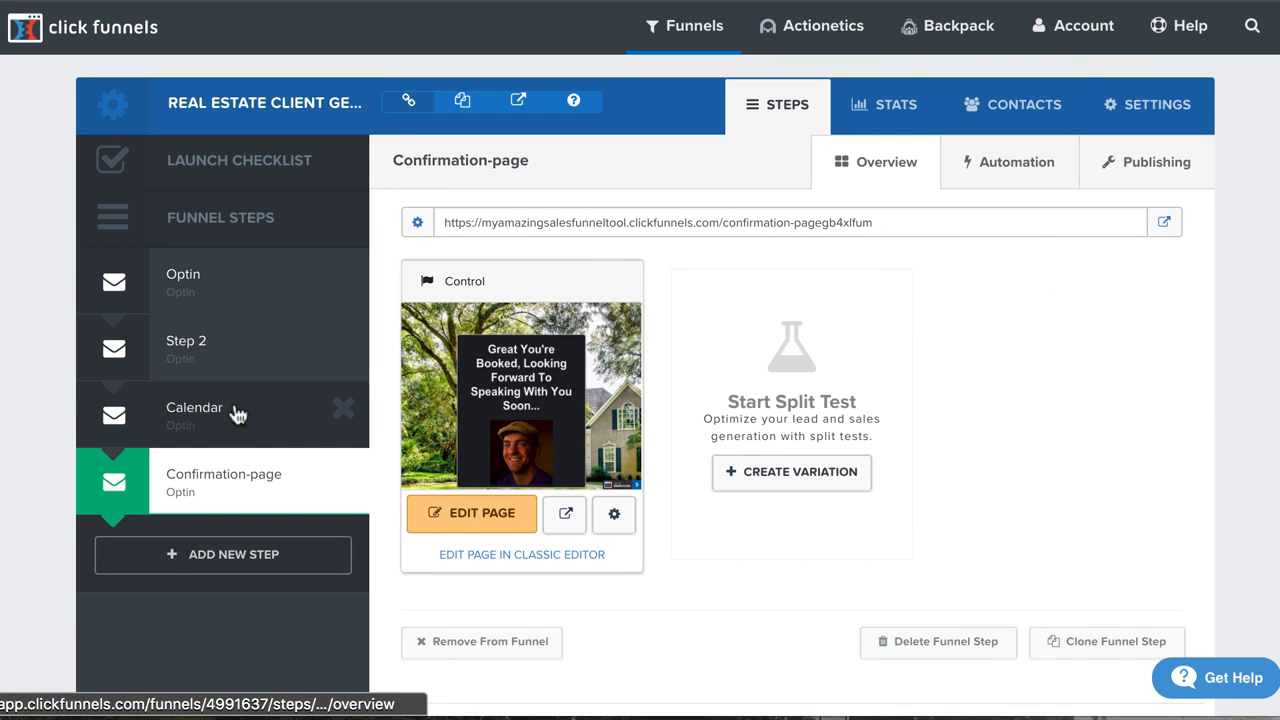
# Open the funnel's Optin page in the editor in a new tab.
pyautogui.click(206, 295)
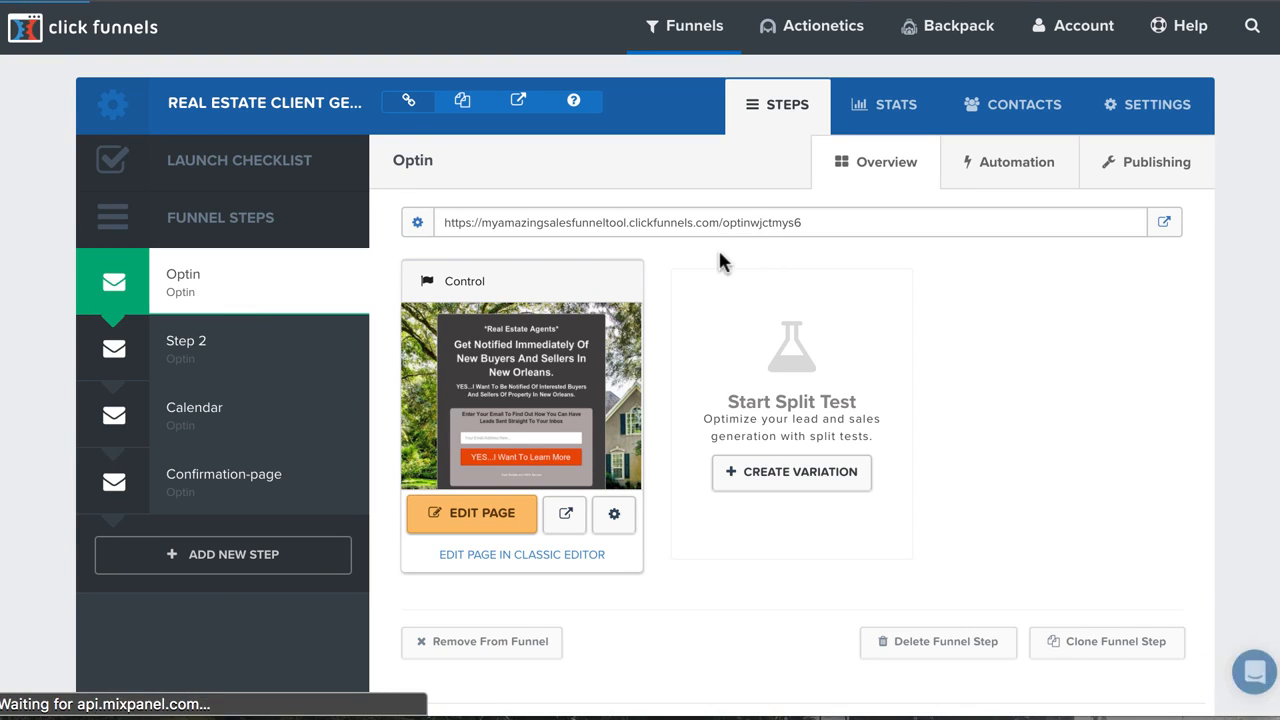
pyautogui.rightClick(479, 527)
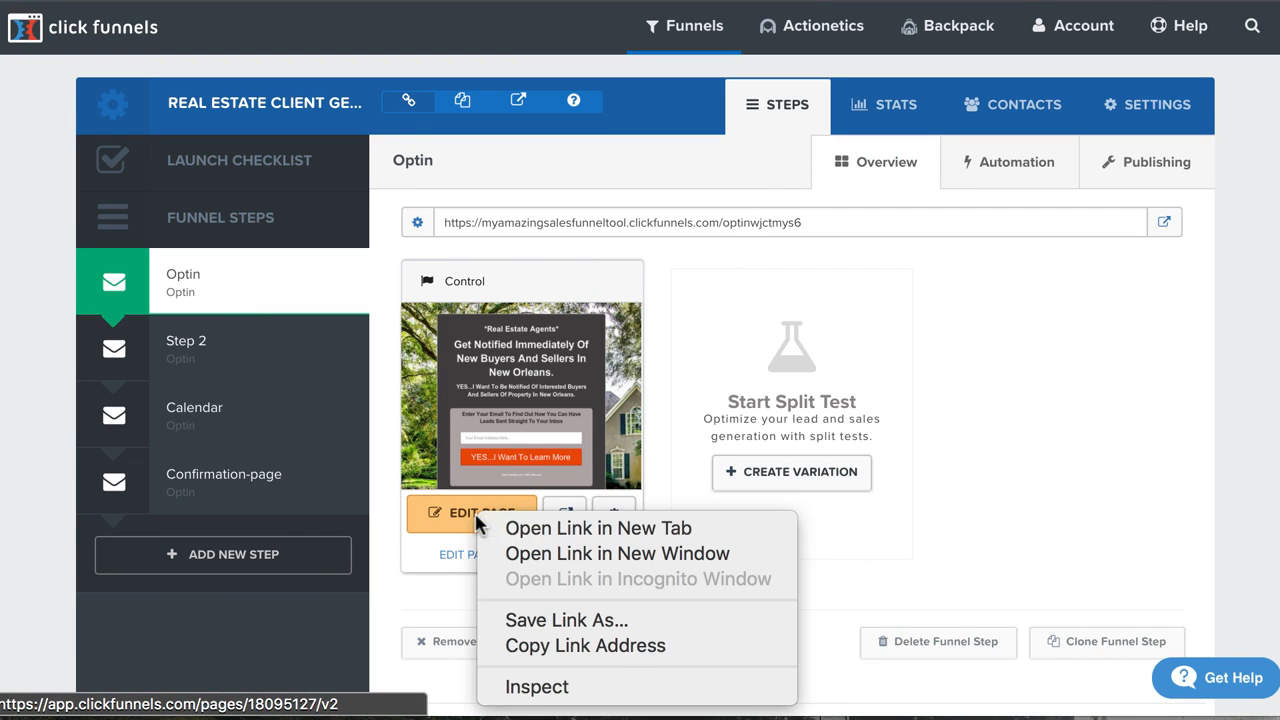
pyautogui.click(500, 526)
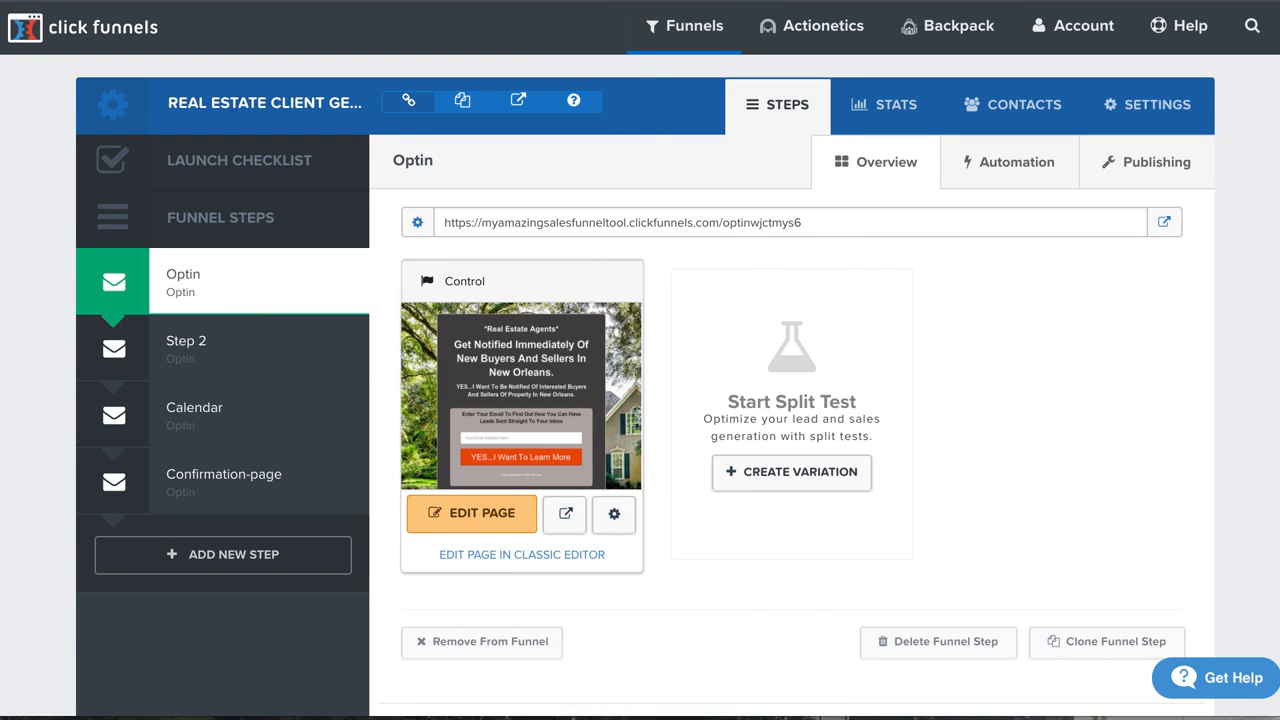
pyautogui.click(688, 1)
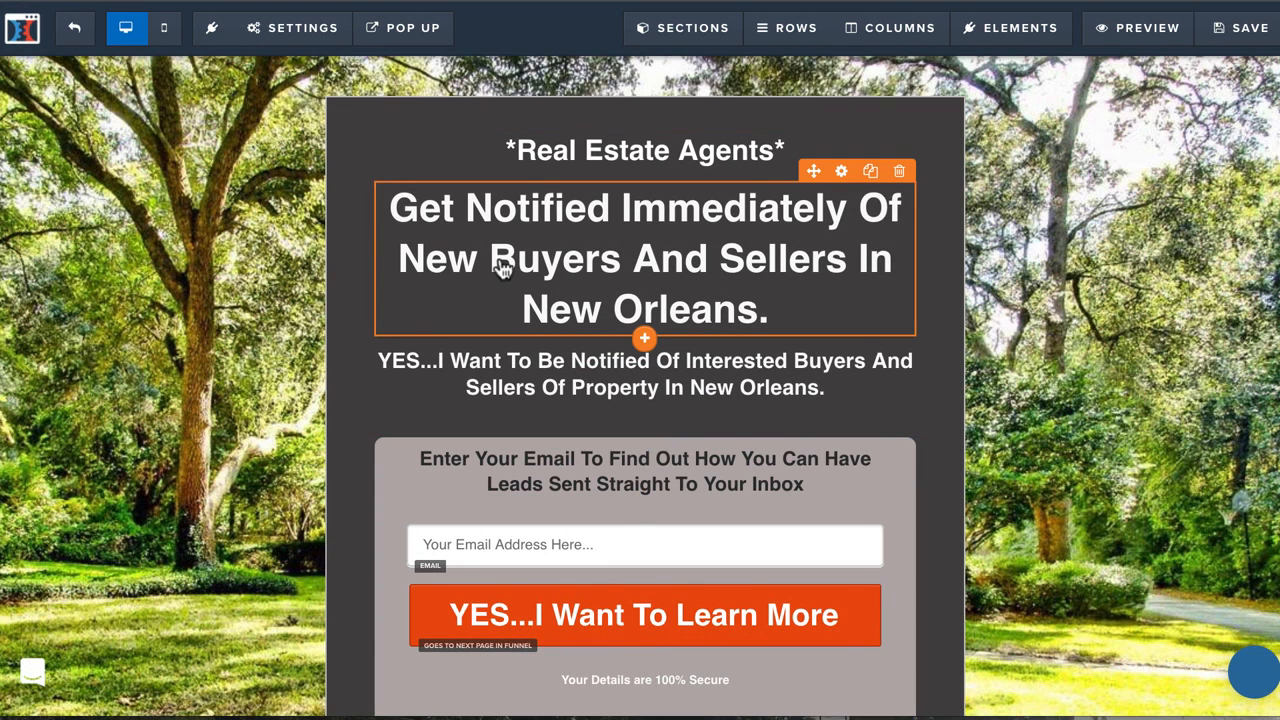